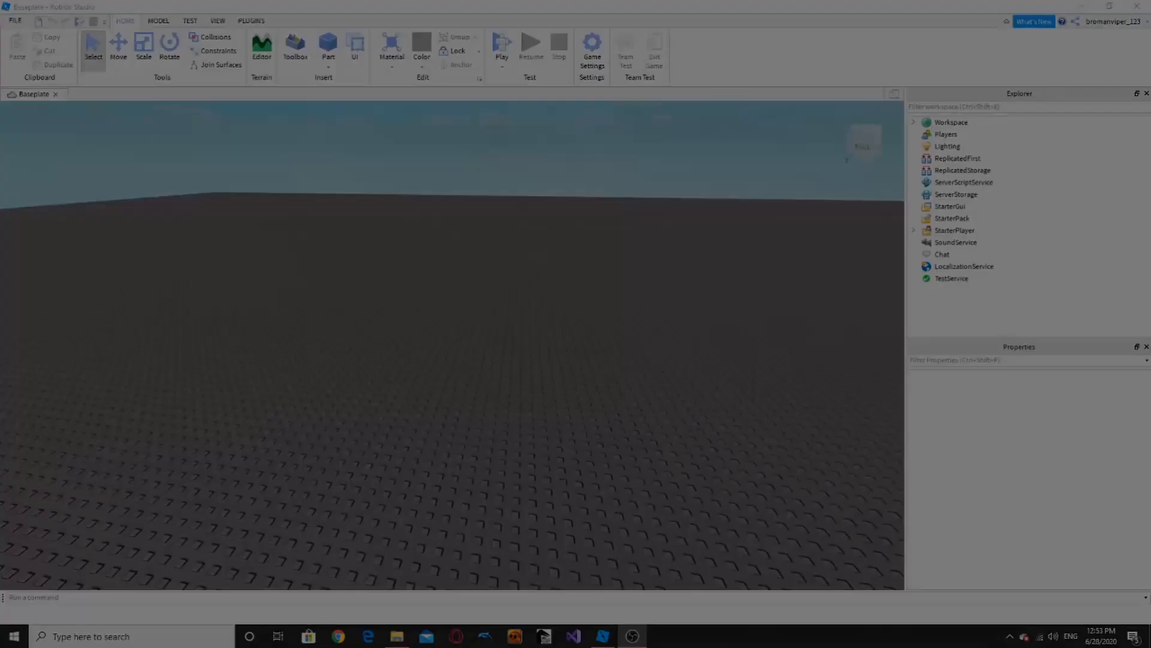
pyautogui.moveTo(288, 398); pyautogui.dragTo(291, 395, button='right')
pyautogui.scroll(6, 292, 397)
pyautogui.scroll(-6, 292, 397)
pyautogui.scroll(3, 291, 396)
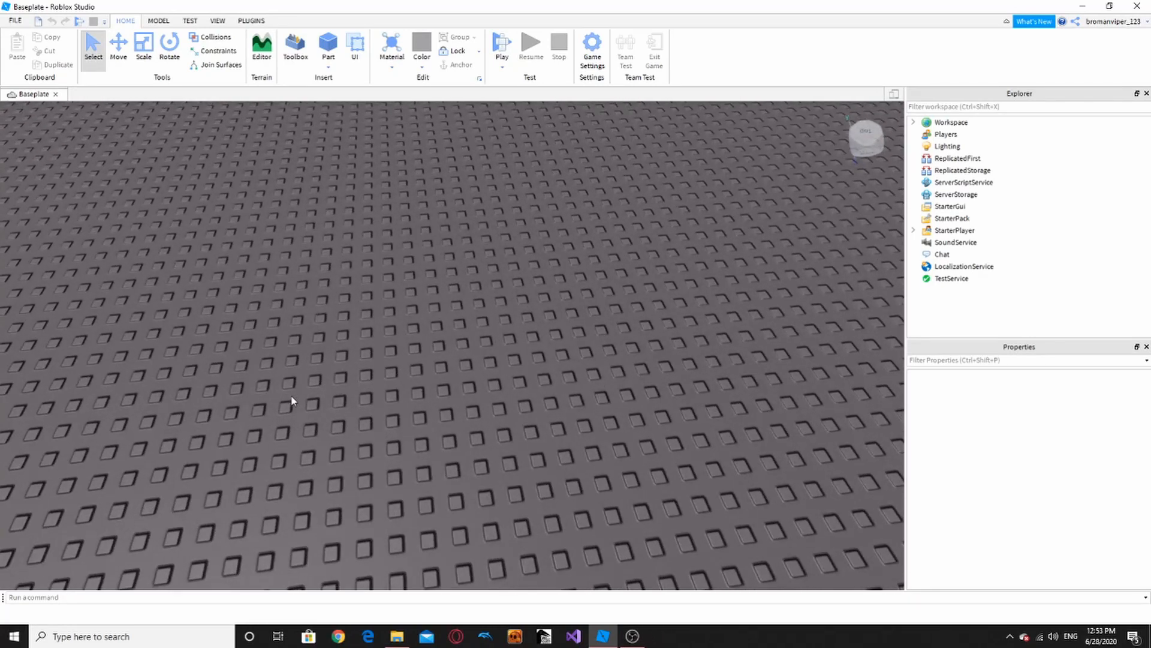
pyautogui.moveTo(517, 264); pyautogui.dragTo(518, 271, button='right')
pyautogui.scroll(2, 518, 268)
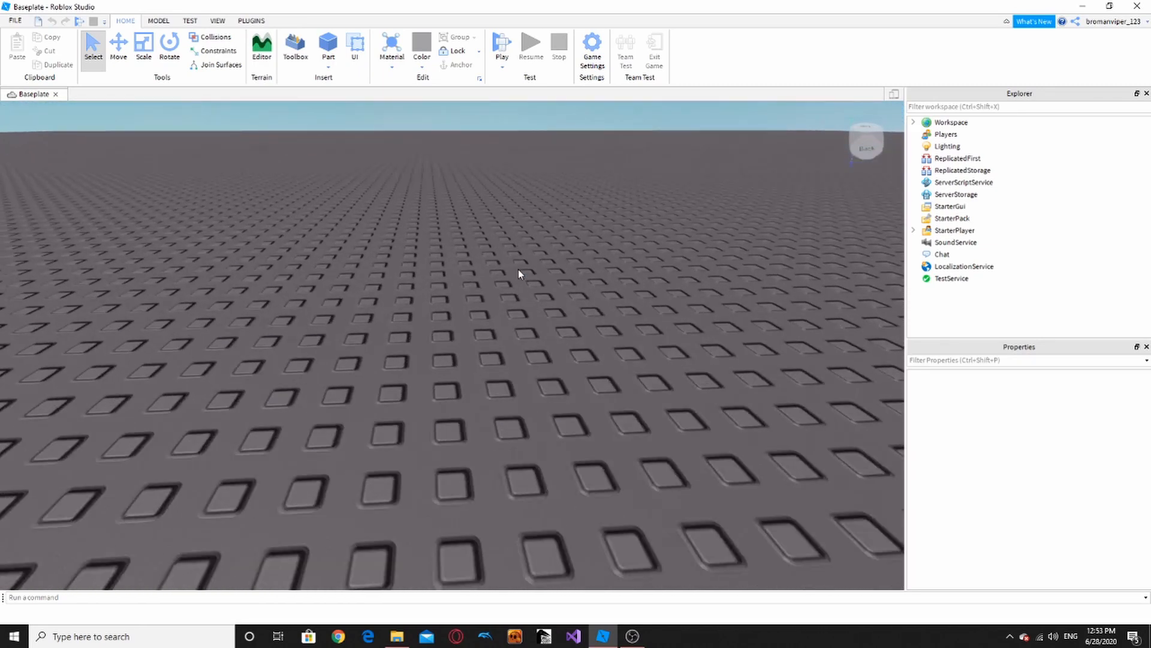
pyautogui.scroll(-2, 518, 269)
pyautogui.scroll(4, 518, 269)
pyautogui.scroll(-3, 518, 268)
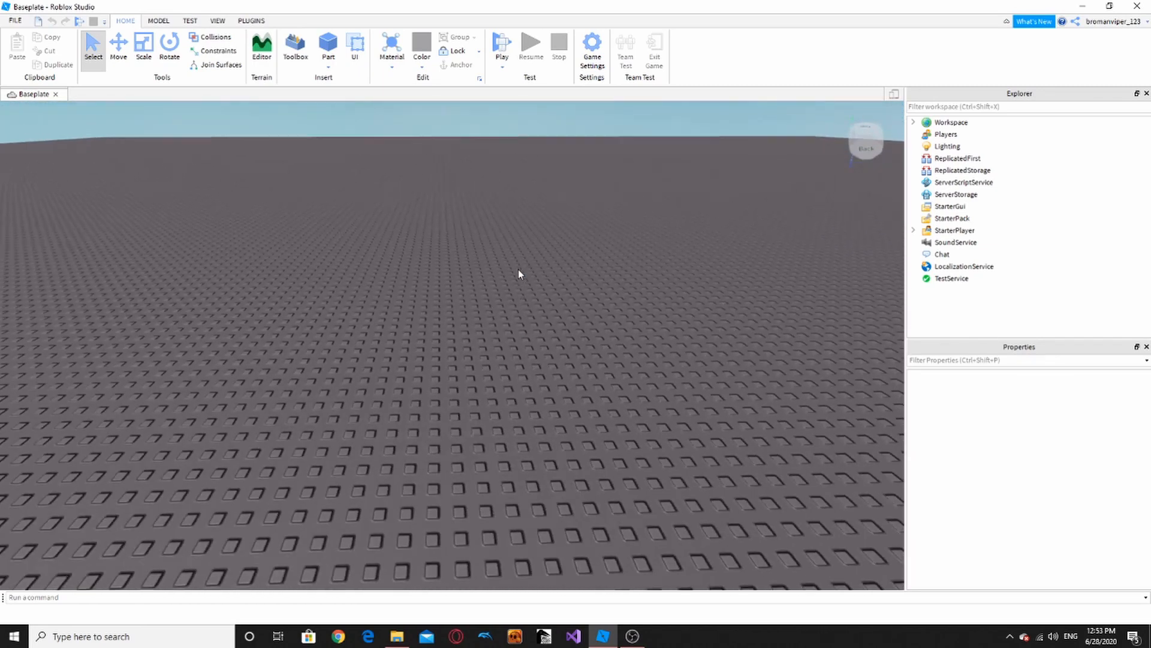
pyautogui.moveTo(518, 268); pyautogui.dragTo(518, 269, button='right')
pyautogui.scroll(4, 563, 285)
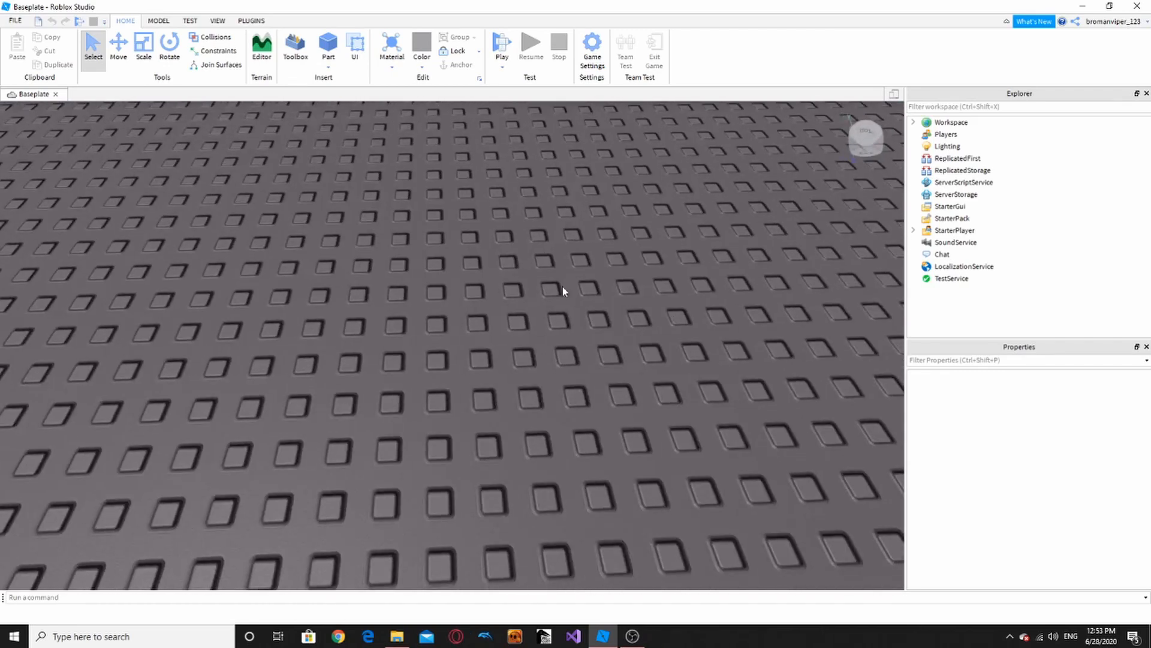
pyautogui.scroll(-4, 597, 276)
pyautogui.scroll(4, 457, 331)
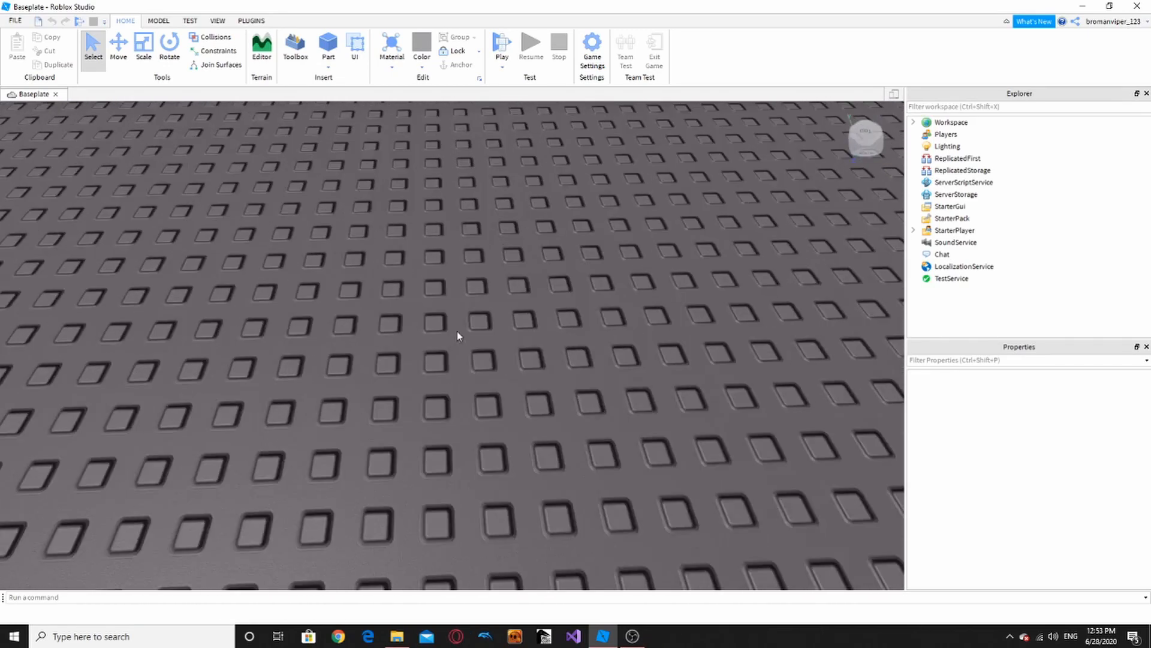
pyautogui.scroll(-4, 457, 331)
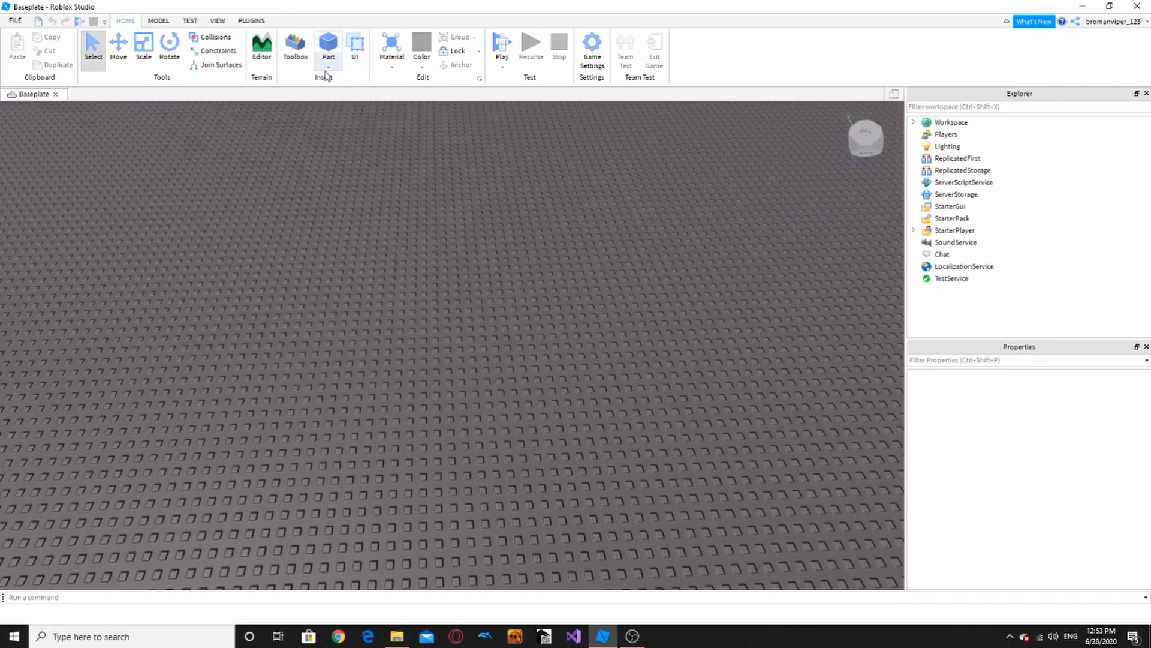
# - Insert a block part and raise it above the baseplate to a height of 11
pyautogui.click(327, 66)
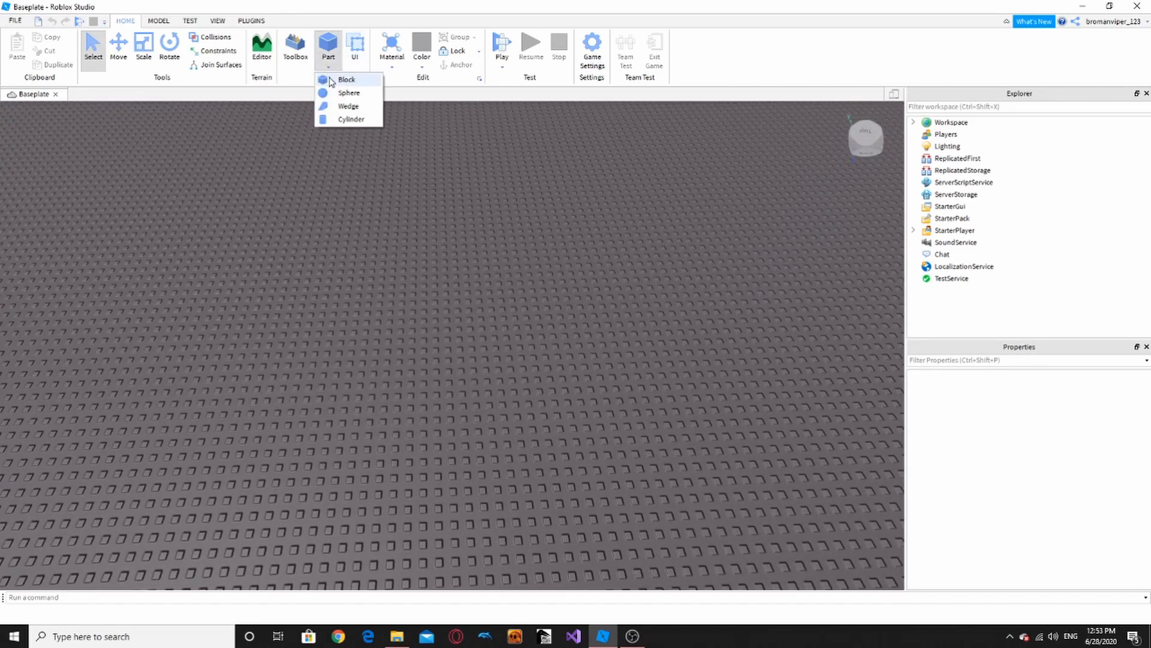
pyautogui.click(331, 82)
pyautogui.moveTo(391, 231); pyautogui.dragTo(529, 404)
pyautogui.press('f')
pyautogui.click(144, 66)
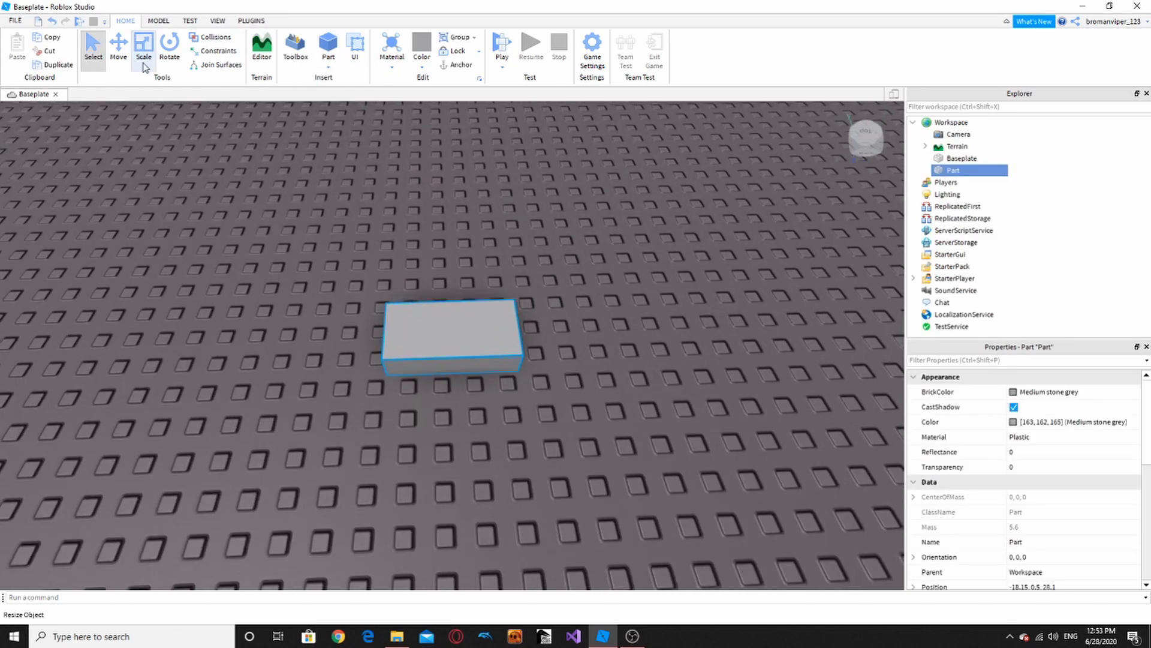
pyautogui.hotkey('ctrl', '2')
pyautogui.moveTo(438, 266); pyautogui.dragTo(423, 107)
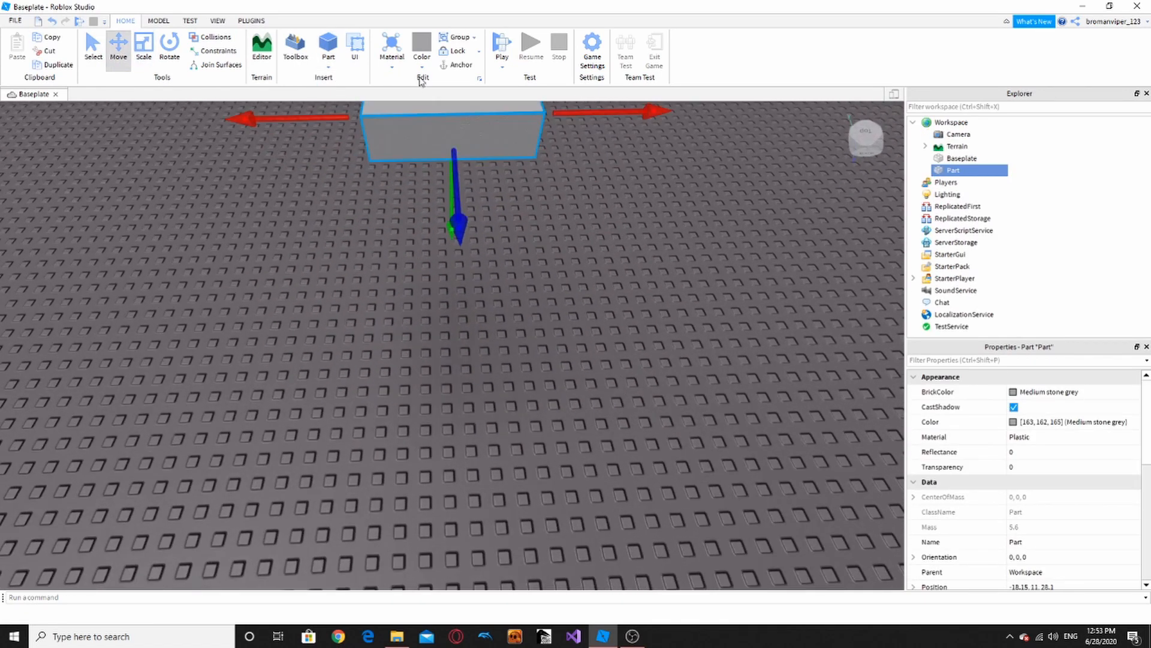
# - Color the raised block Institutional white and duplicate it, placing the copy on top at a height of 11.65
pyautogui.click(421, 48)
pyautogui.click(617, 273)
pyautogui.moveTo(599, 270); pyautogui.dragTo(523, 293, button='right')
pyautogui.hotkey('ctrl', 'd')
pyautogui.moveTo(453, 325); pyautogui.dragTo(448, 305)
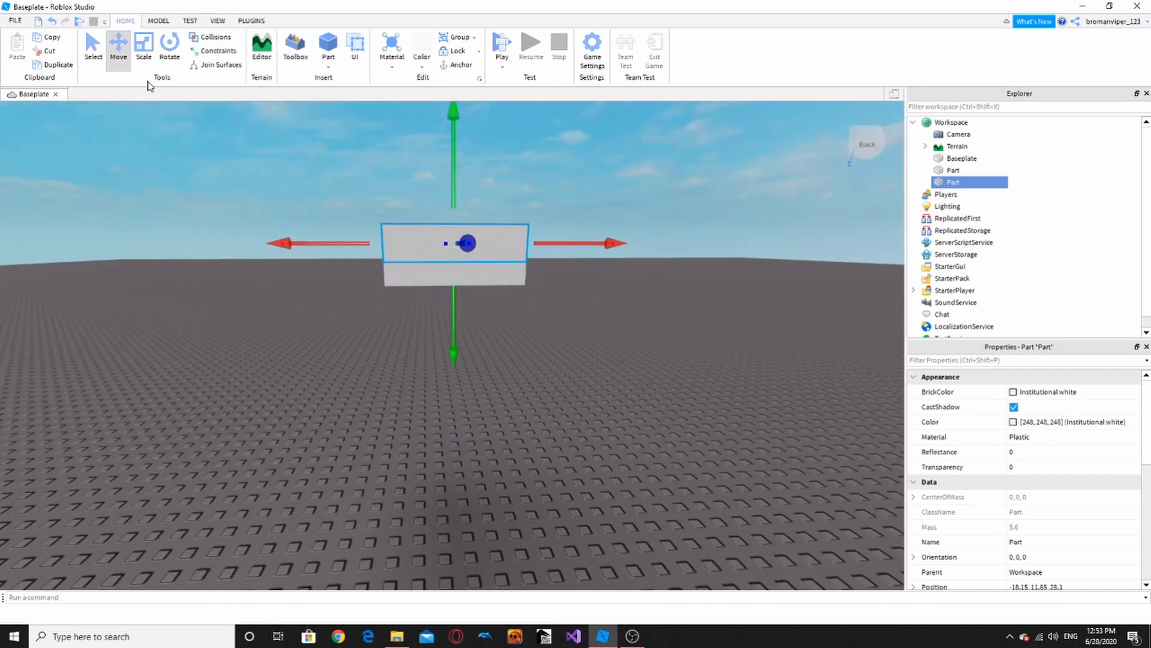
# - Scale the upper block along its length and depth so it overhangs the lower block on all sides
pyautogui.click(144, 45)
pyautogui.moveTo(318, 242); pyautogui.dragTo(308, 243)
pyautogui.moveTo(308, 243); pyautogui.dragTo(318, 247, button='right')
pyautogui.moveTo(490, 212); pyautogui.dragTo(504, 211)
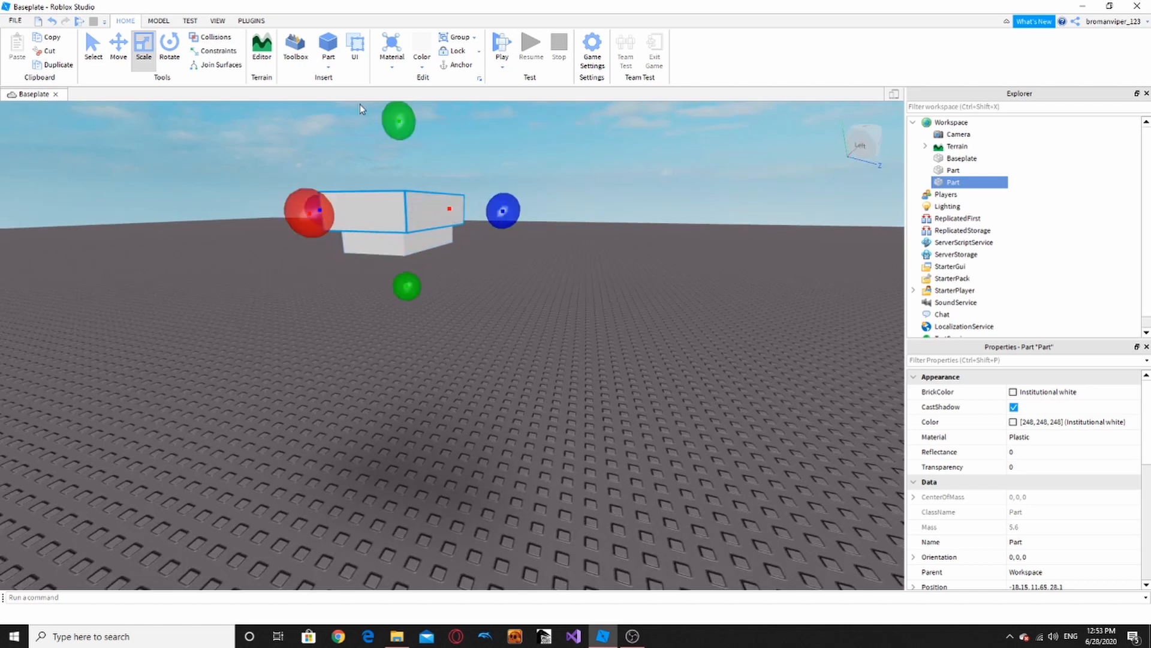
# - Color the upper block black
pyautogui.click(422, 60)
pyautogui.click(429, 270)
pyautogui.click(420, 60)
pyautogui.click(429, 270)
# - Color the lower block Bright yellow and set its material to Neon
pyautogui.click(390, 63)
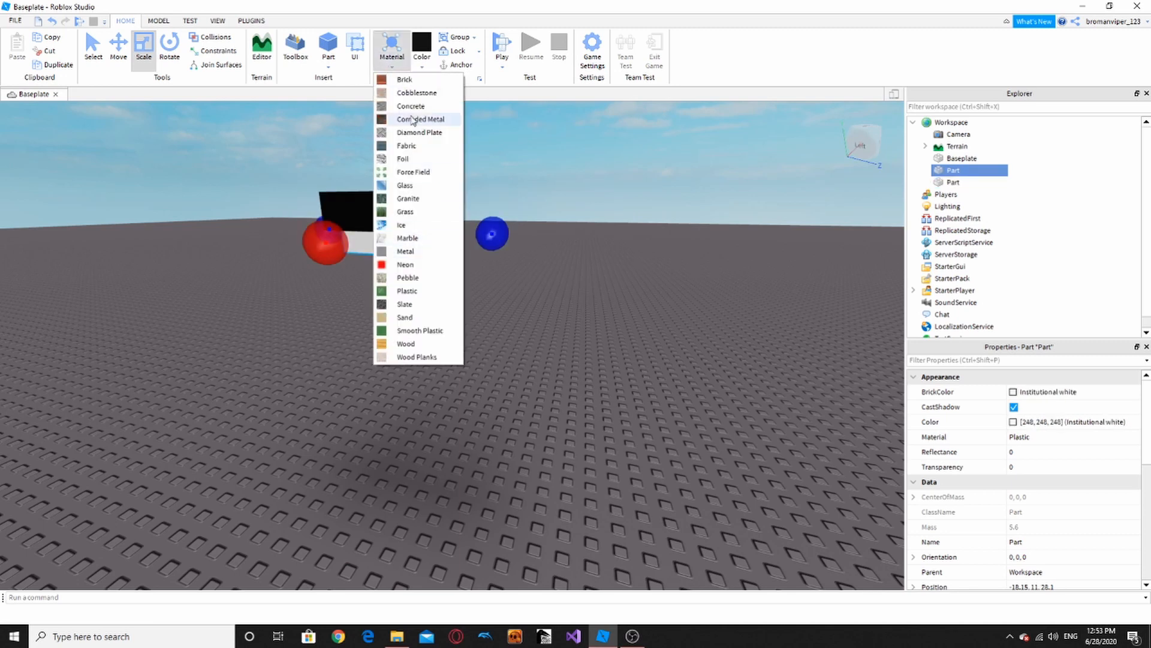
pyautogui.click(422, 60)
pyautogui.click(447, 187)
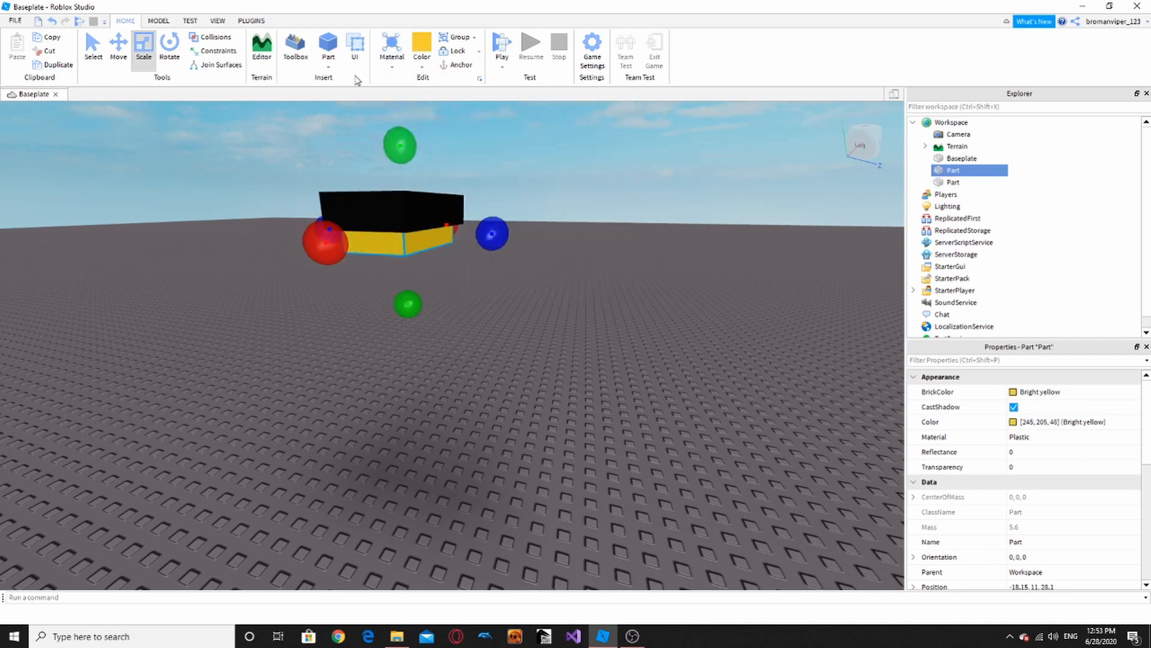
pyautogui.click(391, 61)
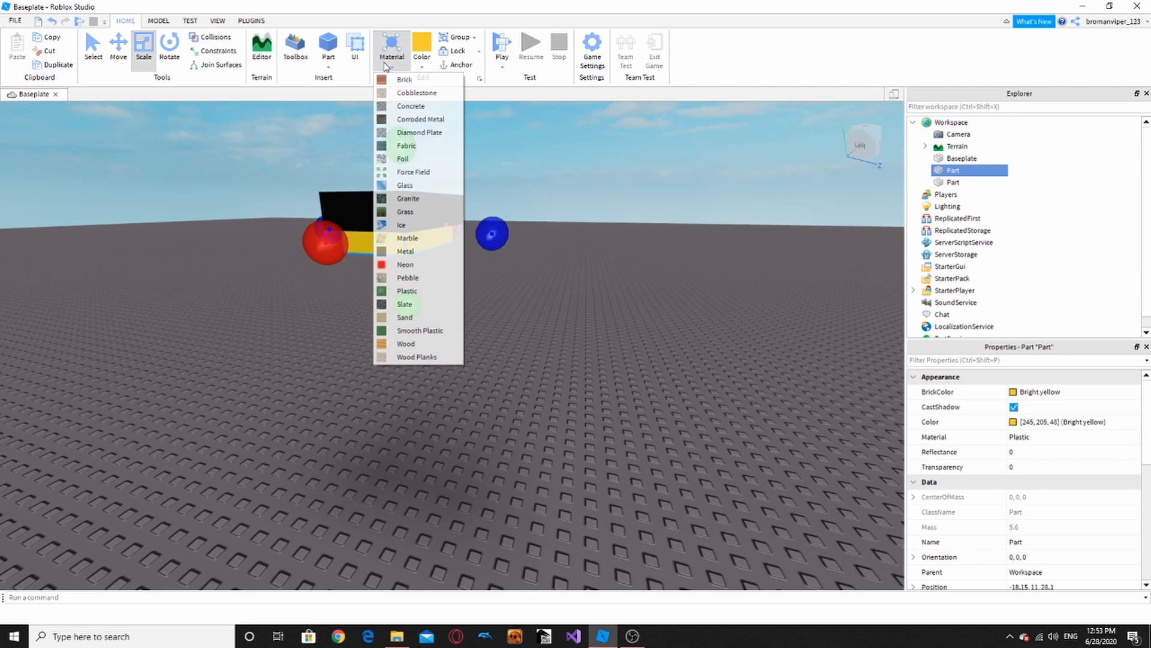
pyautogui.click(414, 268)
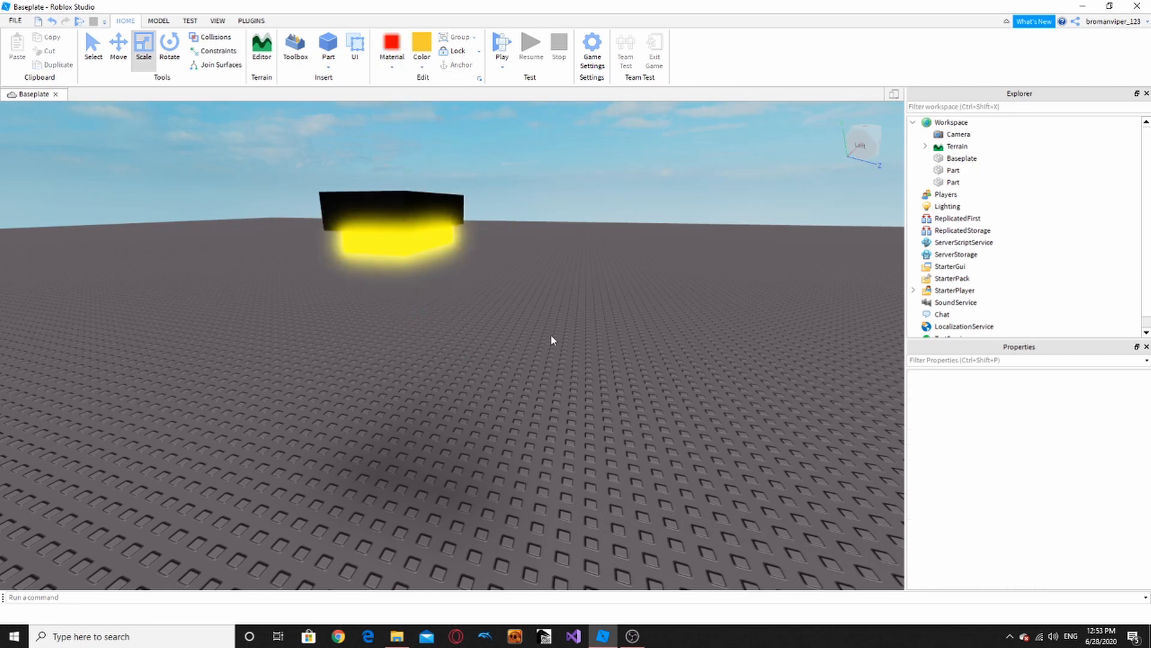
# - Rename the yellow neon part as LightPart
pyautogui.scroll(5, 550, 333)
pyautogui.scroll(-4, 692, 316)
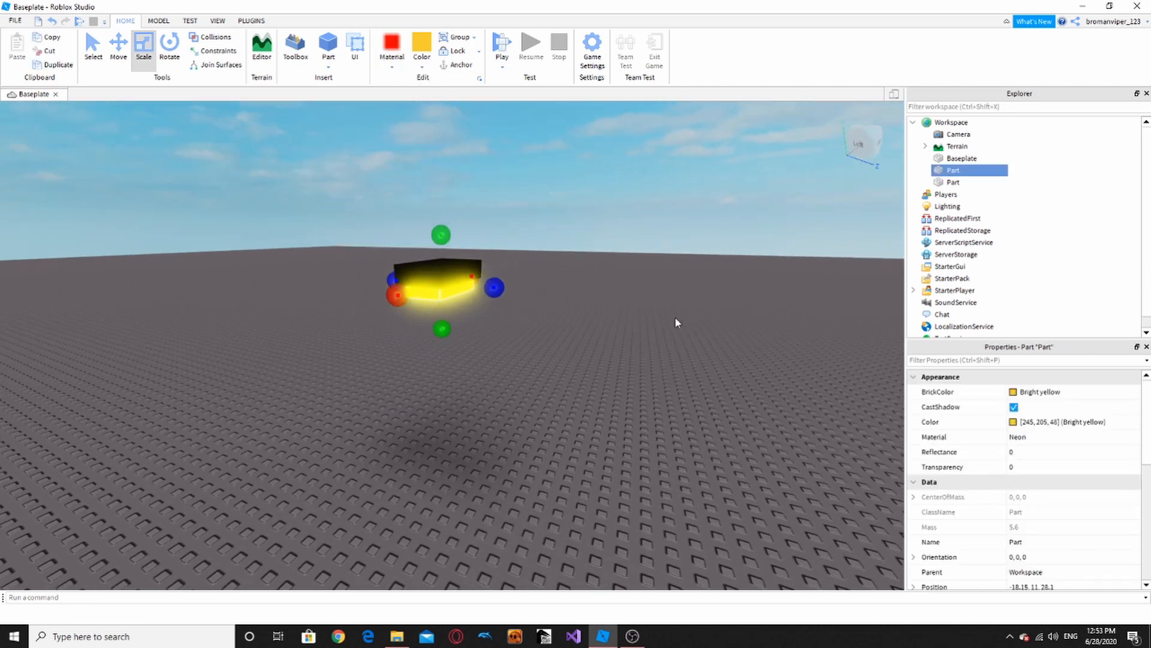
pyautogui.moveTo(674, 317); pyautogui.dragTo(666, 319, button='right')
pyautogui.scroll(4, 666, 319)
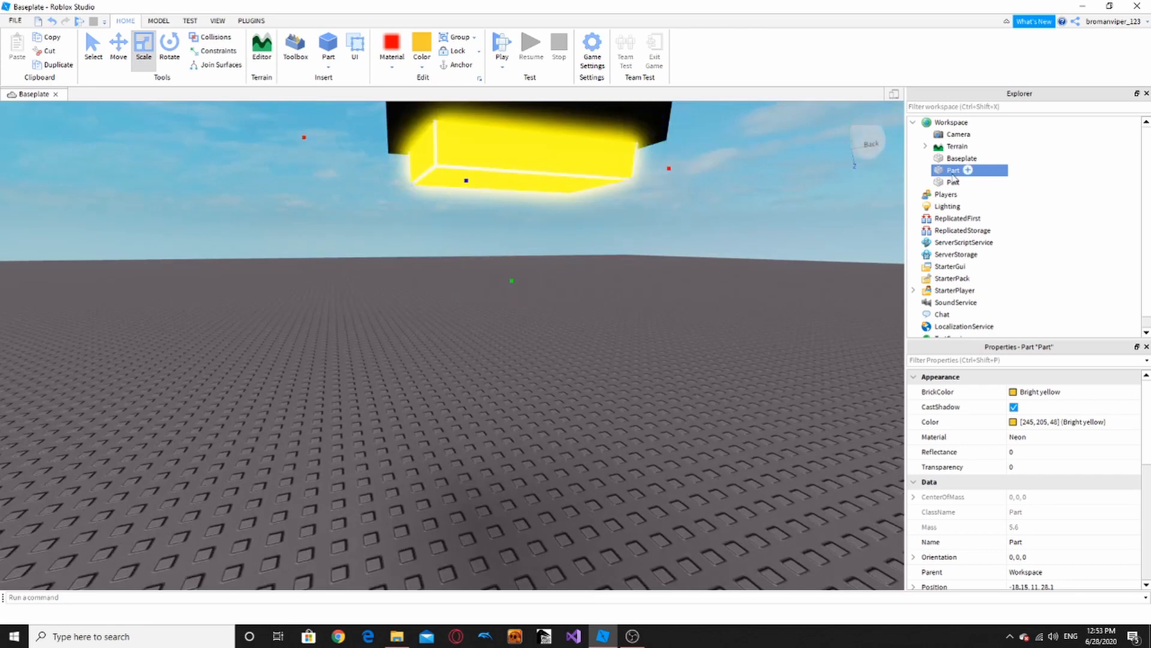
pyautogui.rightClick(951, 174)
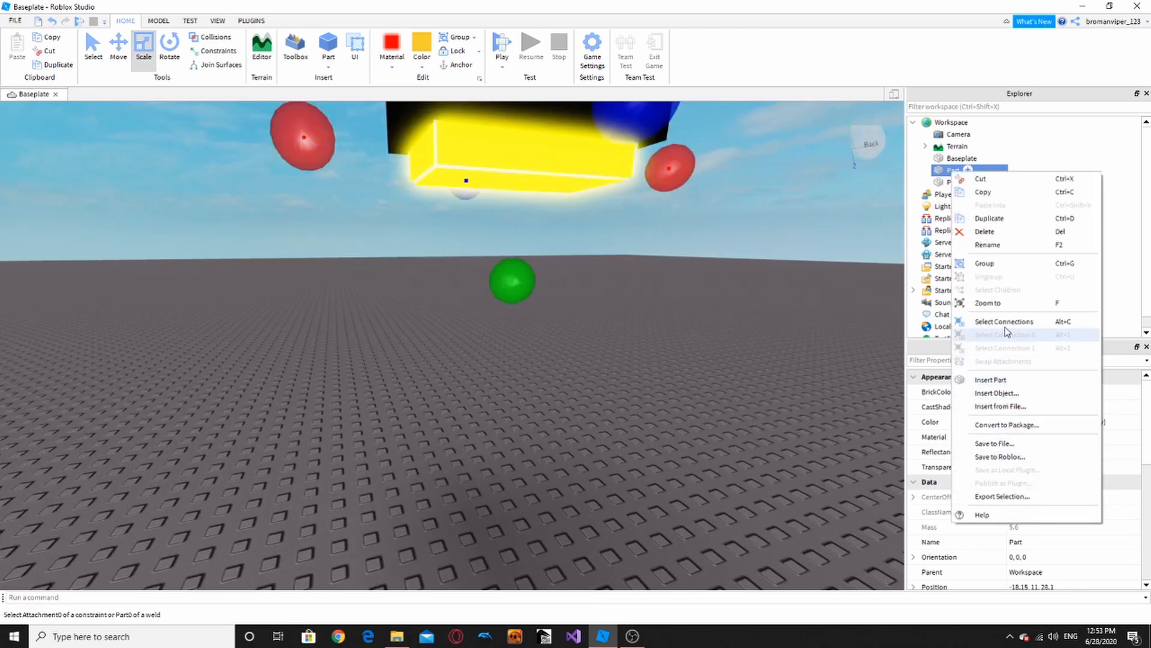
pyautogui.click(1005, 244)
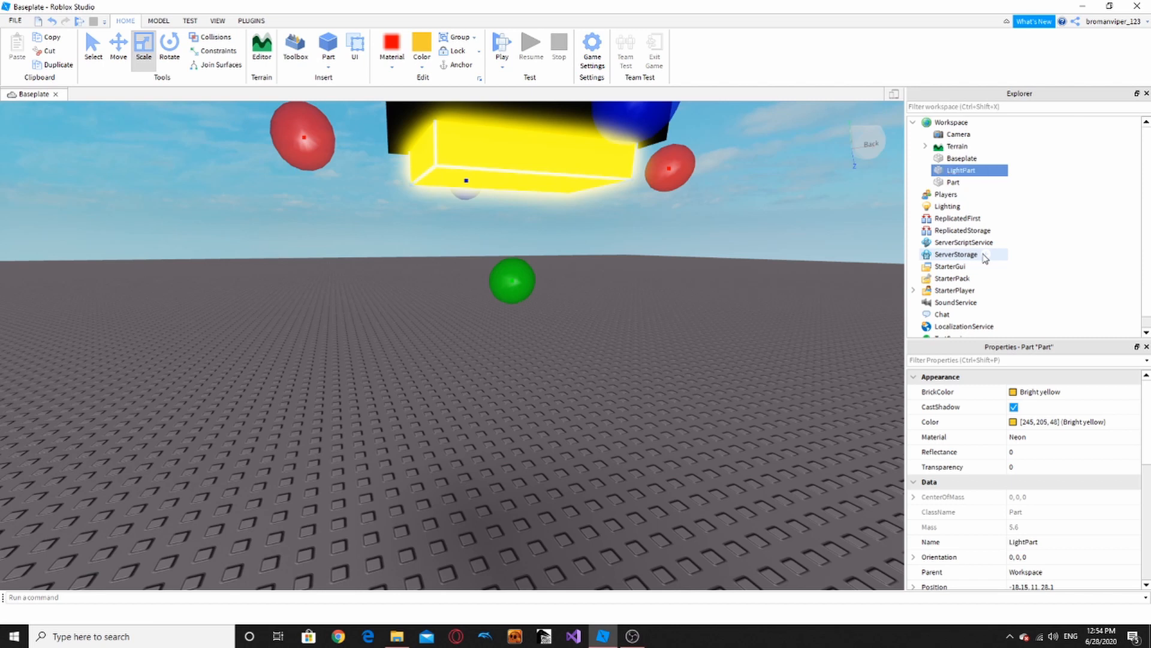
# - Group the LightPart and the black block into a model and rename the model as Light
pyautogui.click(754, 229)
pyautogui.scroll(-10, 753, 229)
pyautogui.moveTo(398, 216); pyautogui.dragTo(622, 345)
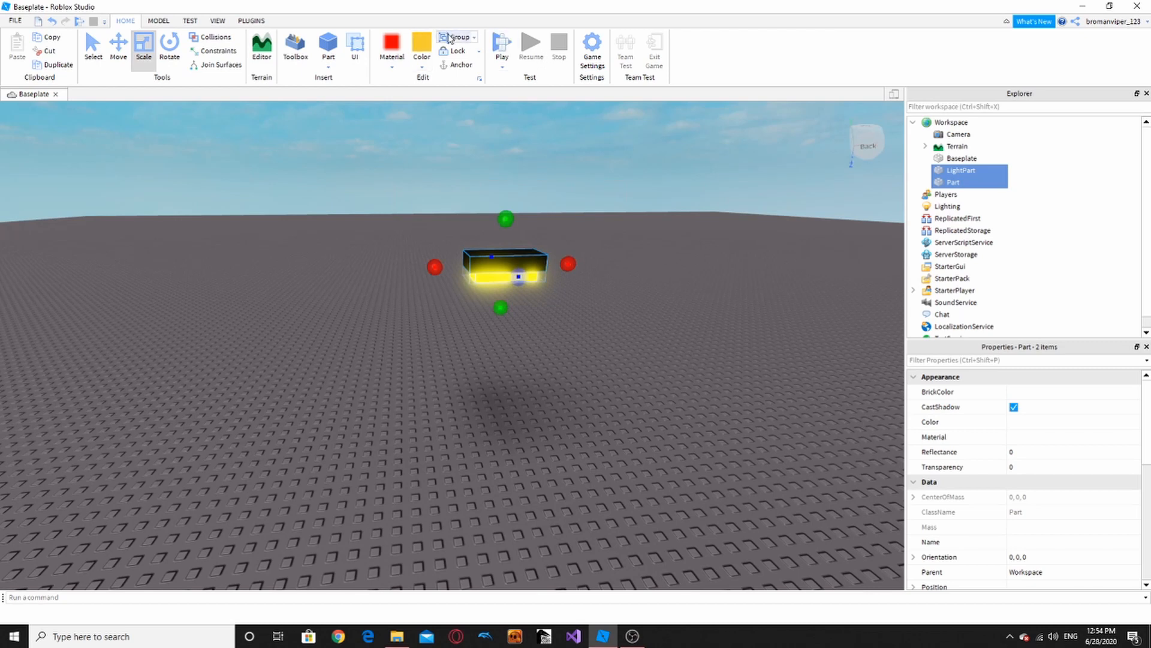
pyautogui.click(449, 38)
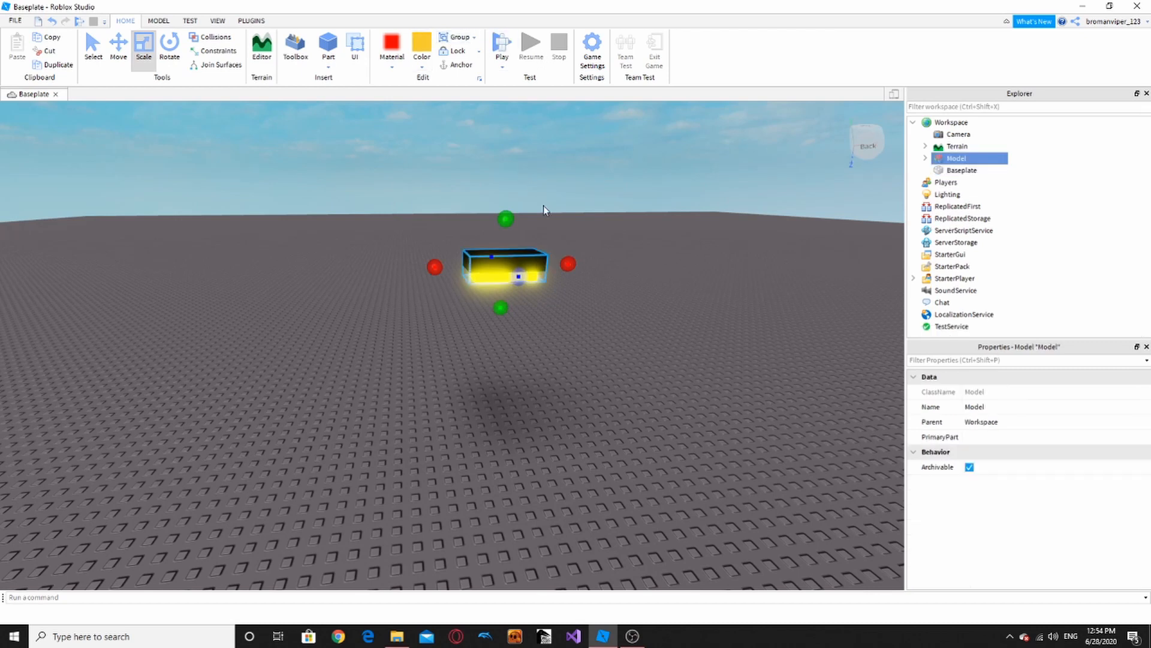
pyautogui.rightClick(947, 158)
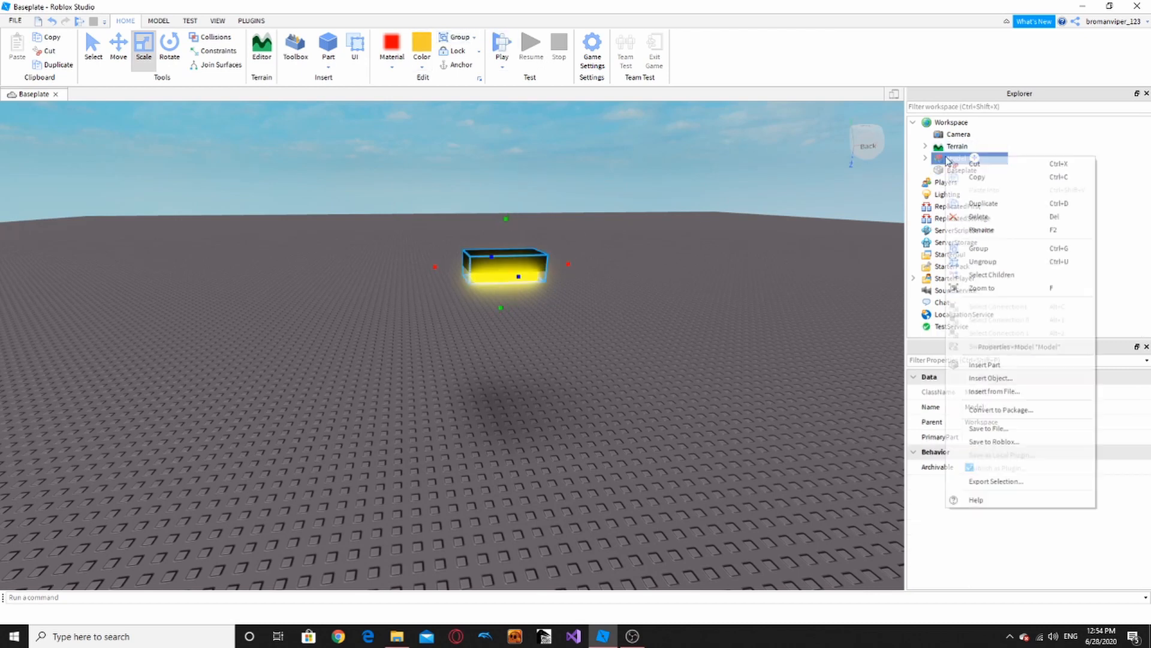
pyautogui.click(981, 229)
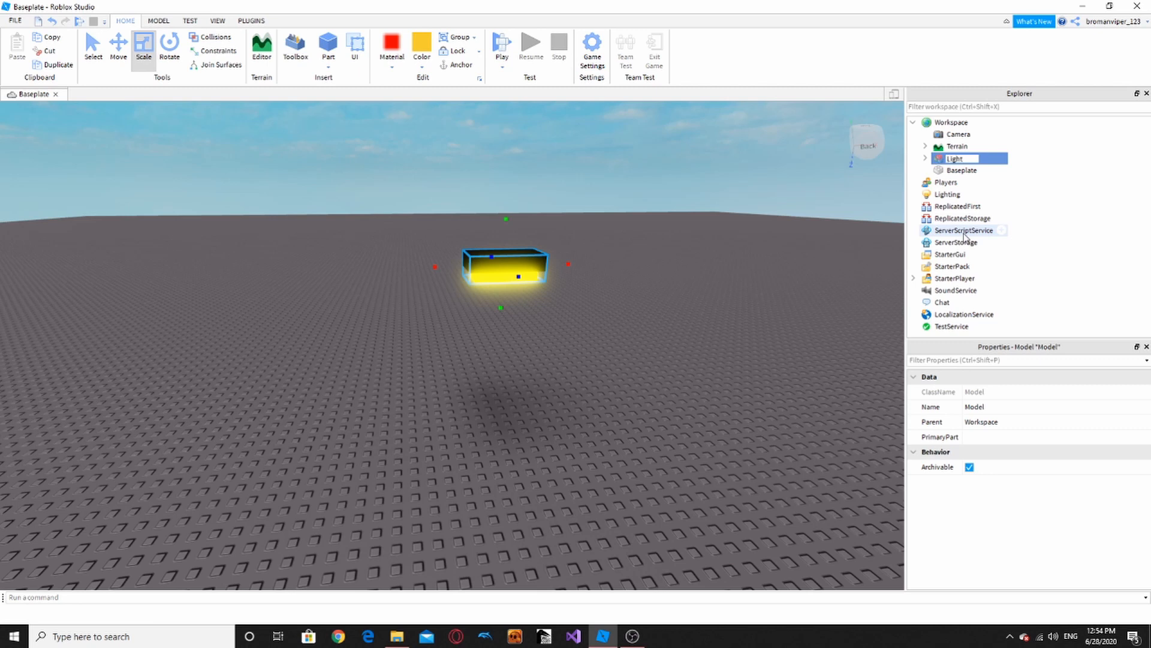
# - Insert a PointLight object into the LightPart of the Light model
pyautogui.click(926, 158)
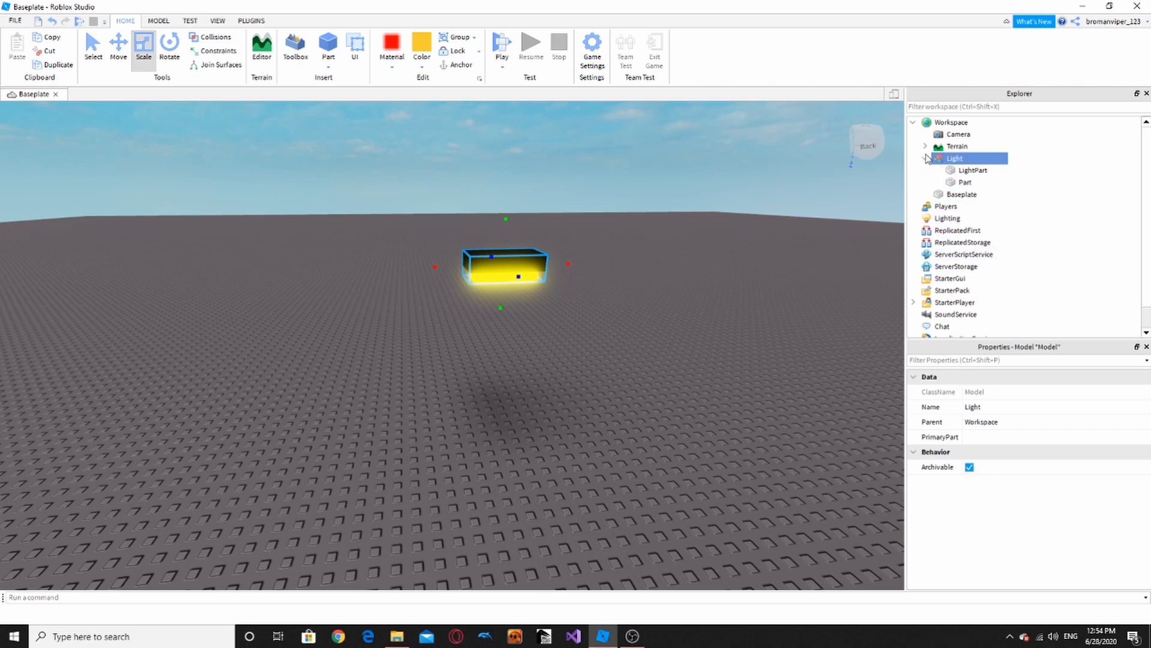
pyautogui.doubleClick(954, 170)
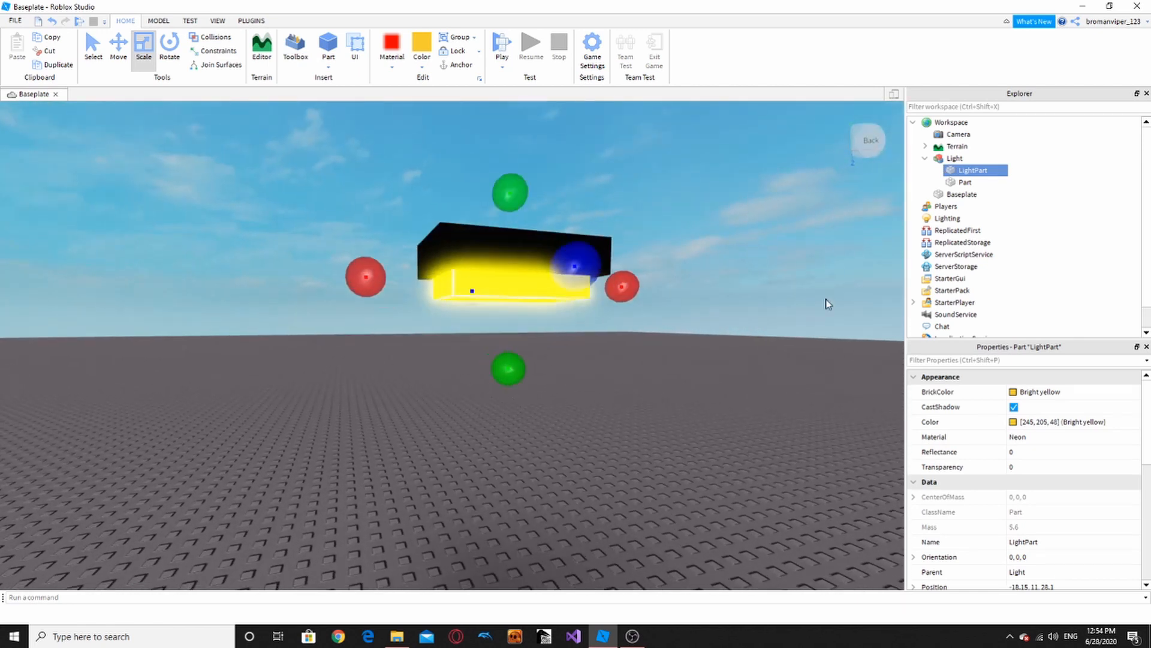
pyautogui.rightClick(953, 169)
pyautogui.click(996, 171)
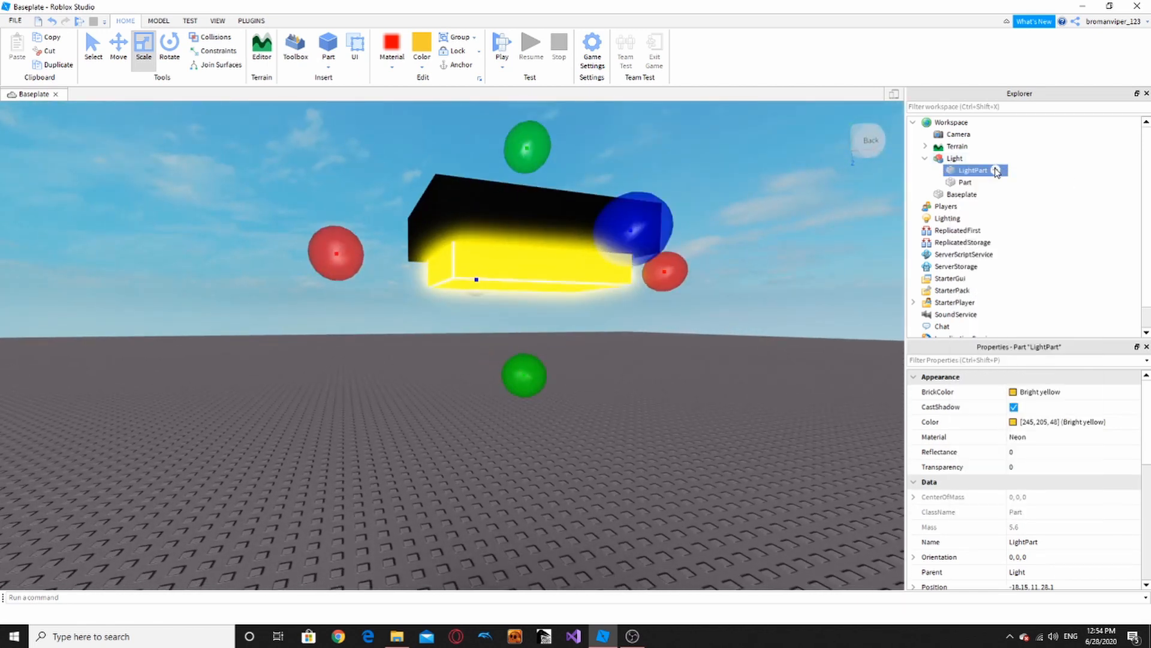
pyautogui.click(995, 170)
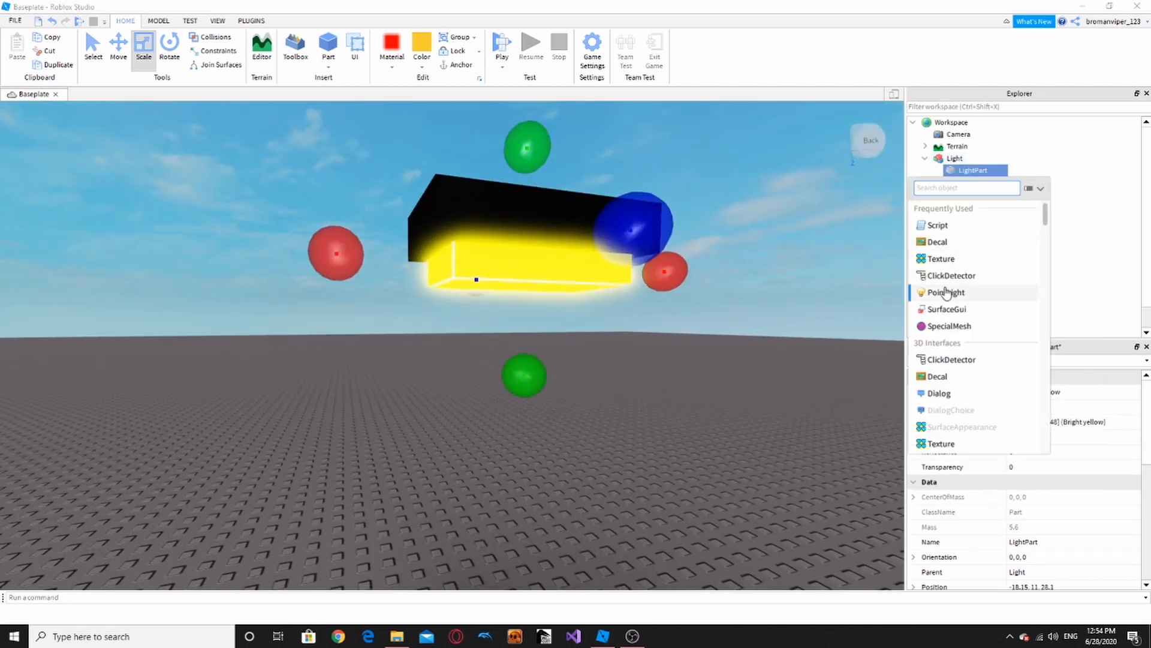
pyautogui.scroll(-4, 940, 295)
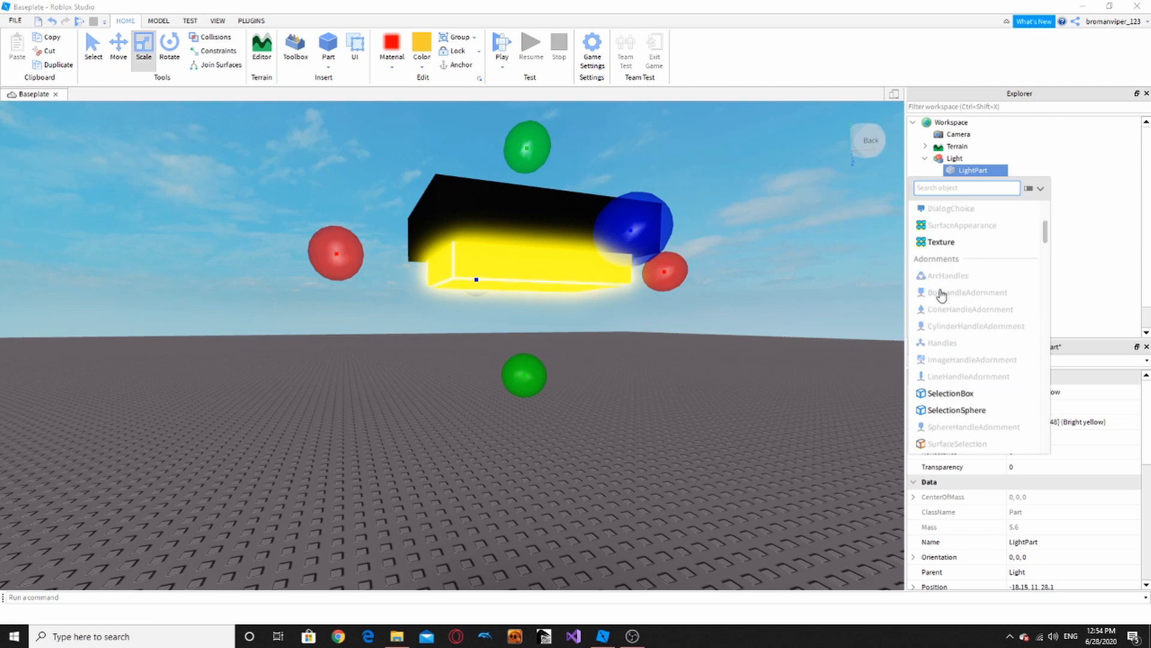
pyautogui.scroll(4, 940, 295)
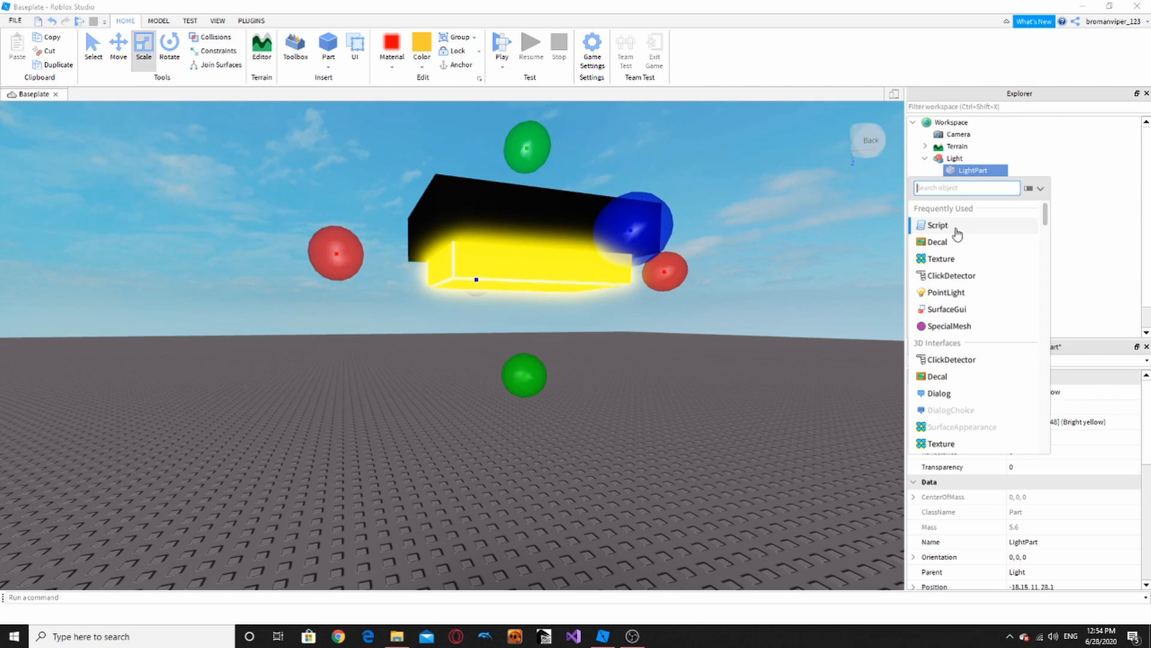
pyautogui.click(946, 294)
# - Examine the light fixture above the baseplate and the LightPart's appearance and data properties
pyautogui.moveTo(649, 419); pyautogui.dragTo(649, 418, button='right')
pyautogui.scroll(-4, 649, 419)
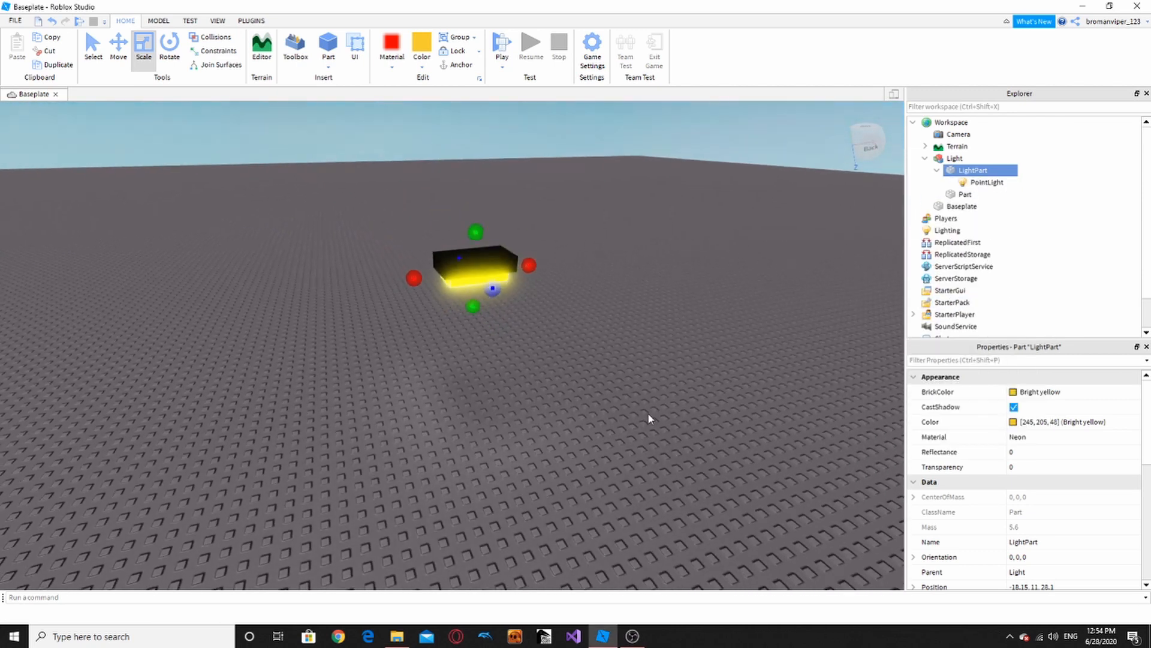
pyautogui.scroll(4, 649, 416)
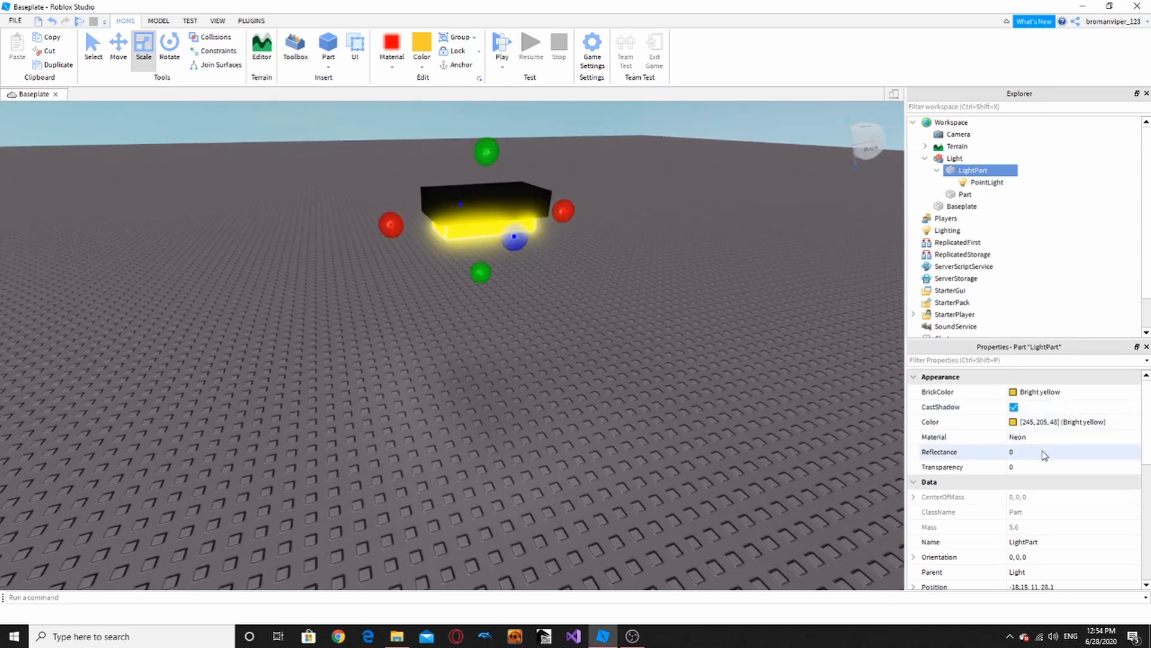
pyautogui.scroll(-1, 1030, 518)
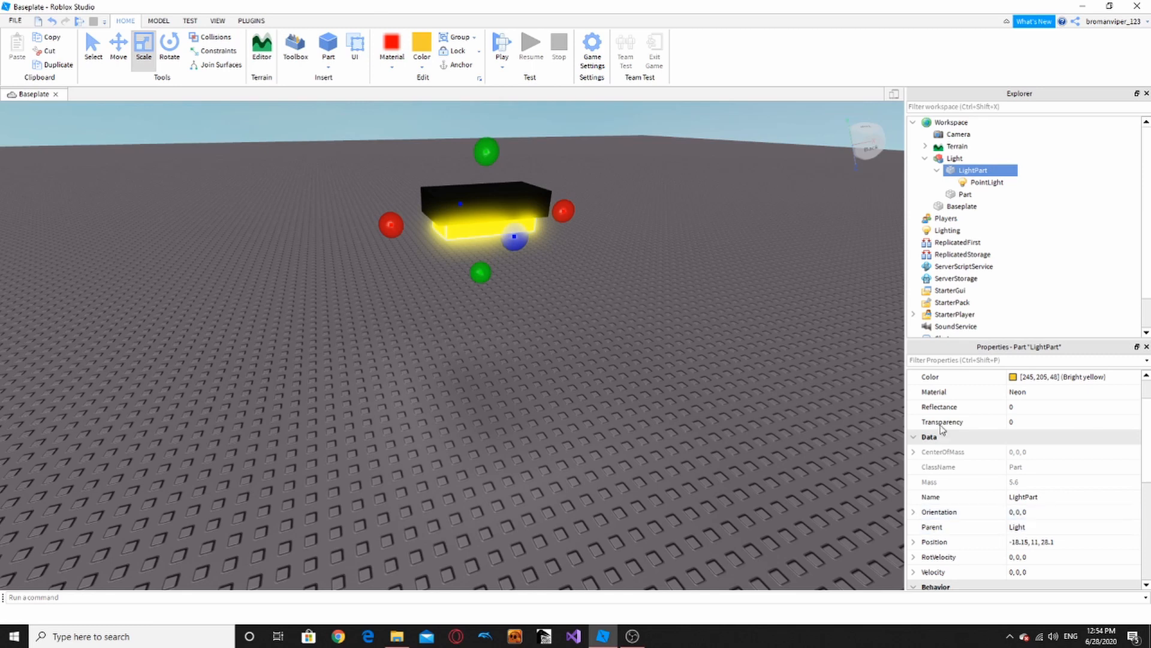
pyautogui.scroll(1, 1057, 470)
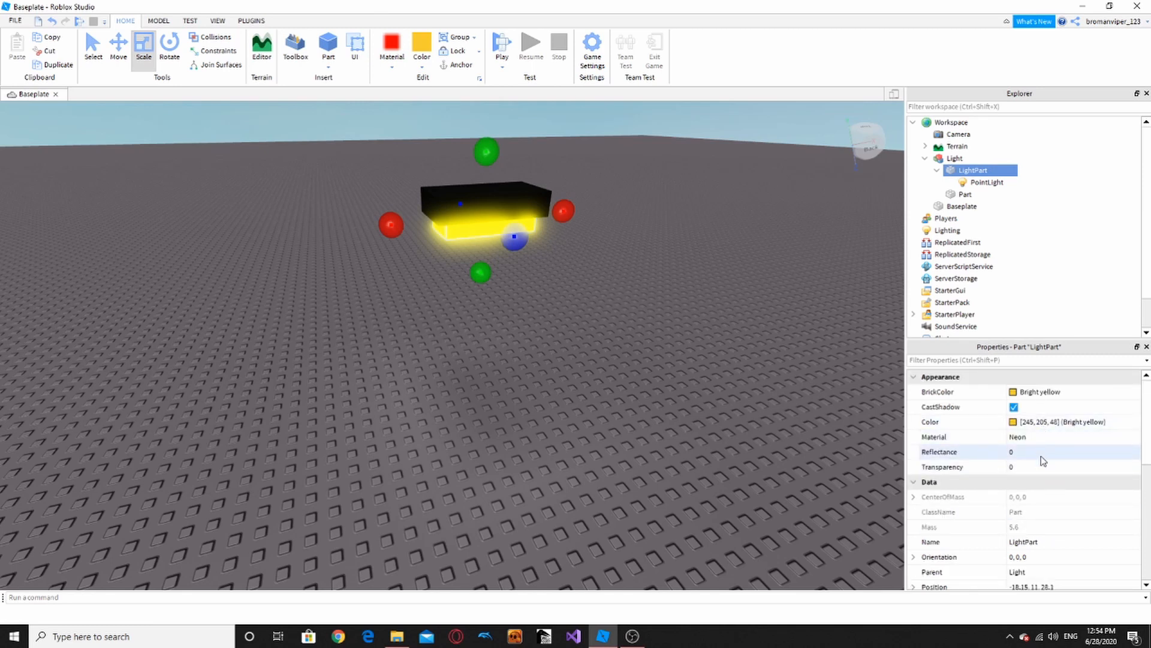
pyautogui.scroll(-1, 1044, 470)
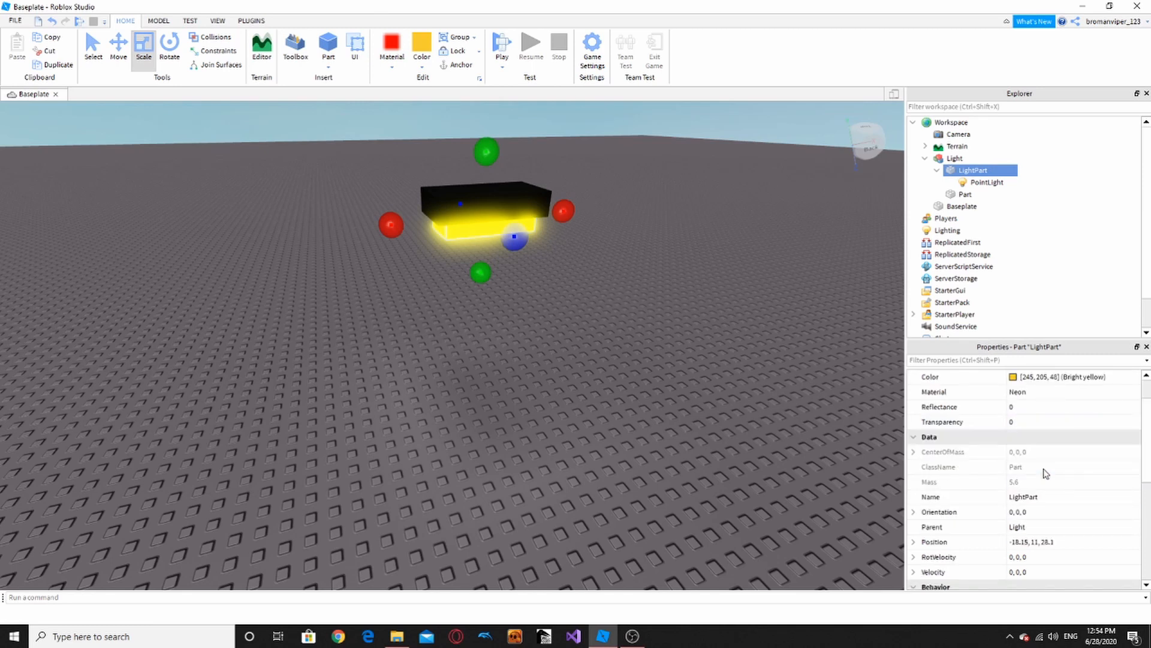
pyautogui.scroll(1, 1044, 472)
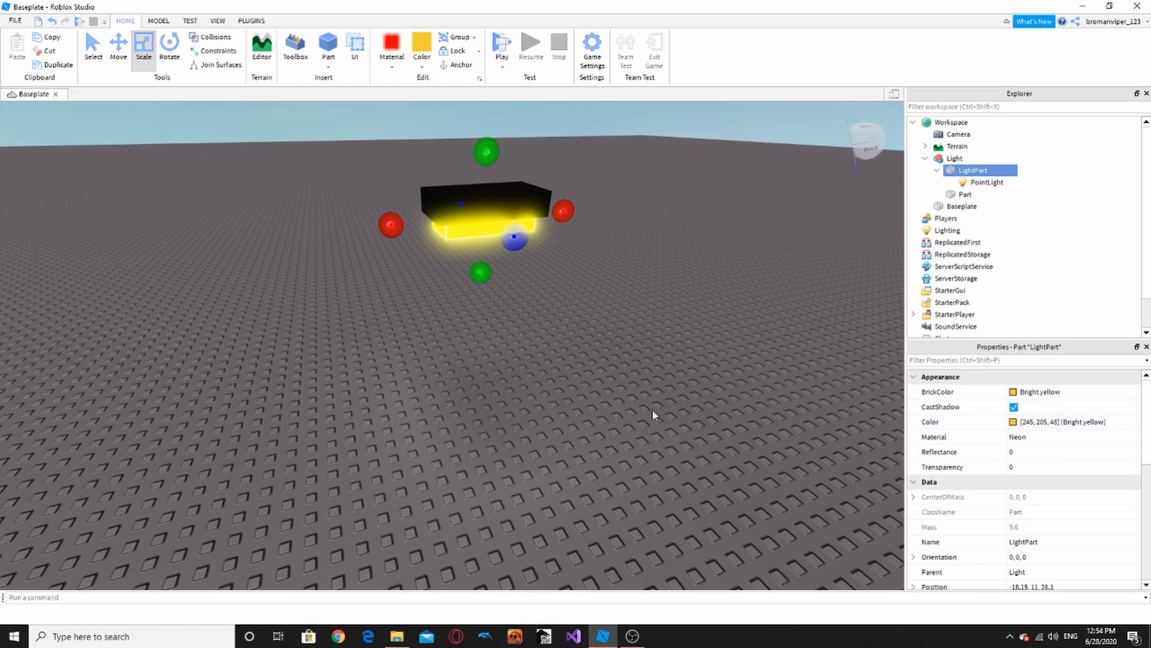
# - Set the PointLight's brightness to 15.74
pyautogui.moveTo(653, 411); pyautogui.dragTo(653, 411, button='right')
pyautogui.scroll(3, 653, 411)
pyautogui.press('f')
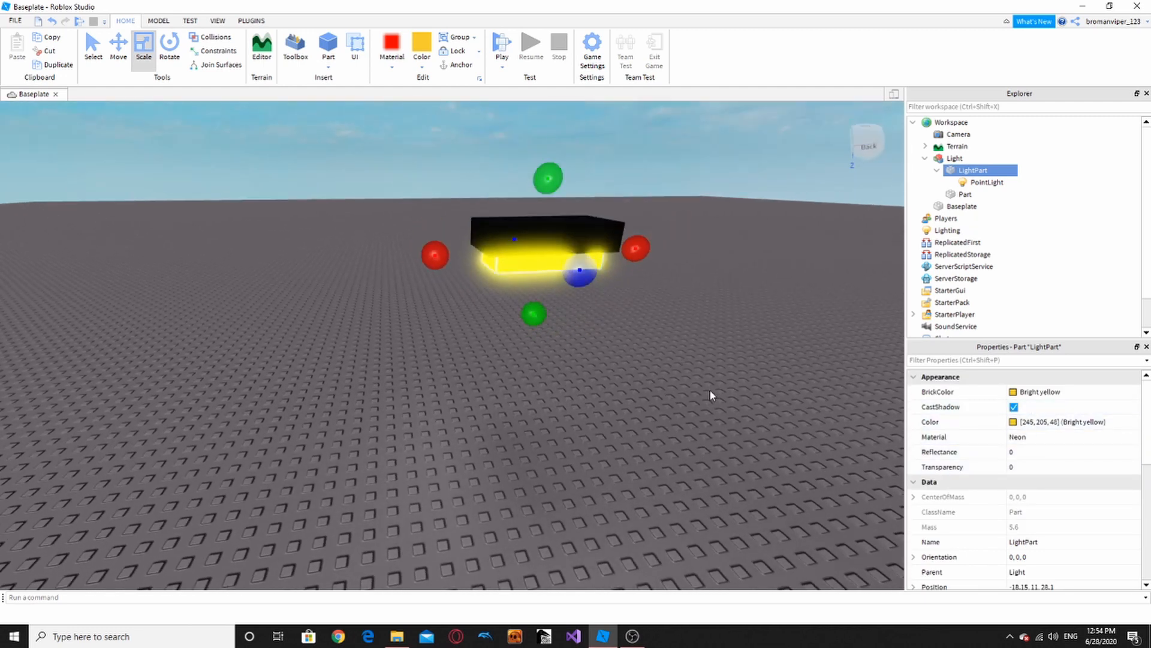
pyautogui.click(986, 184)
pyautogui.click(1008, 393)
pyautogui.moveTo(1018, 397); pyautogui.dragTo(1073, 385)
pyautogui.moveTo(611, 339); pyautogui.dragTo(654, 301, button='right')
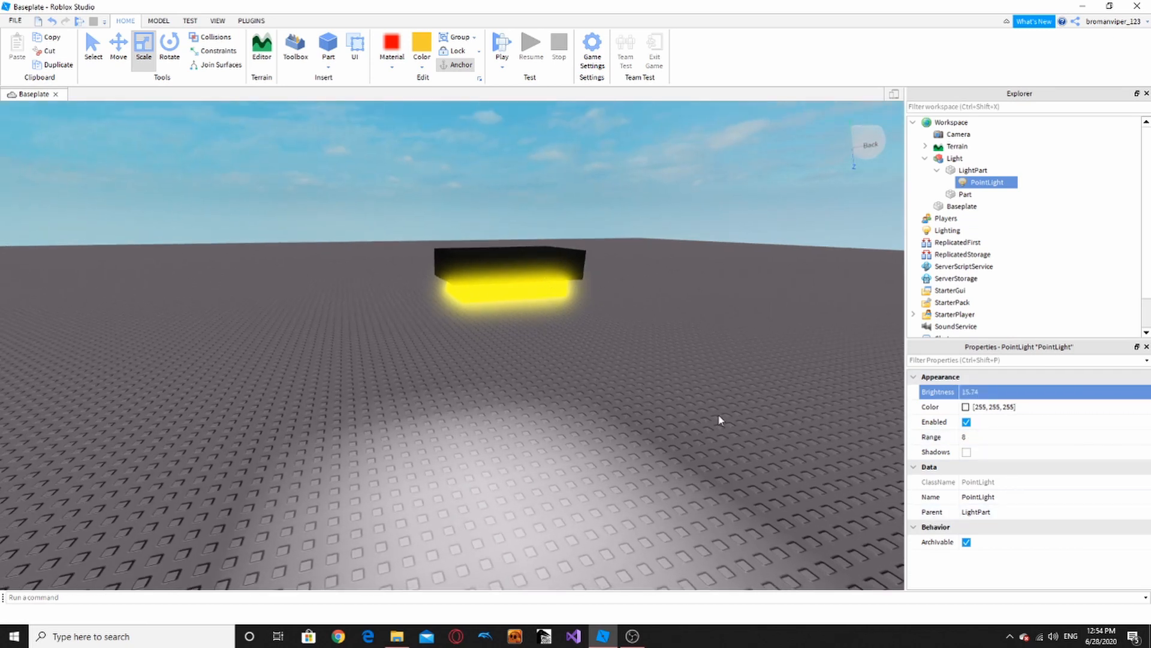
# - Rotate the Light model until its yellow part faces up and move it down onto the baseplate
pyautogui.scroll(3, 690, 401)
pyautogui.scroll(-5, 691, 401)
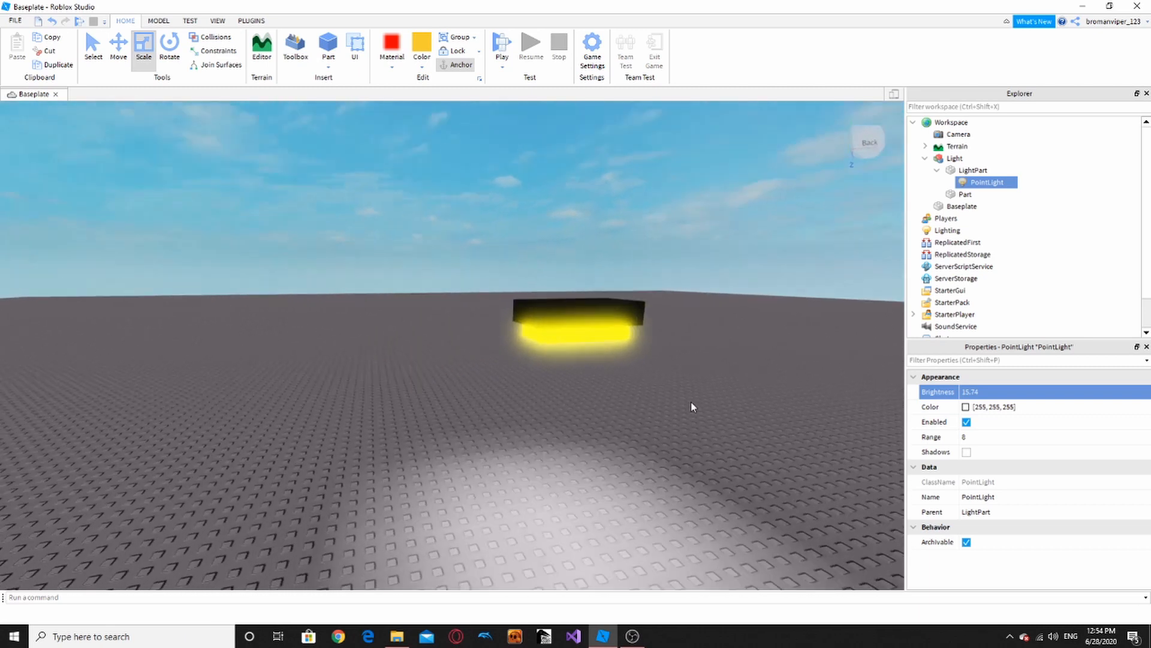
pyautogui.scroll(3, 691, 402)
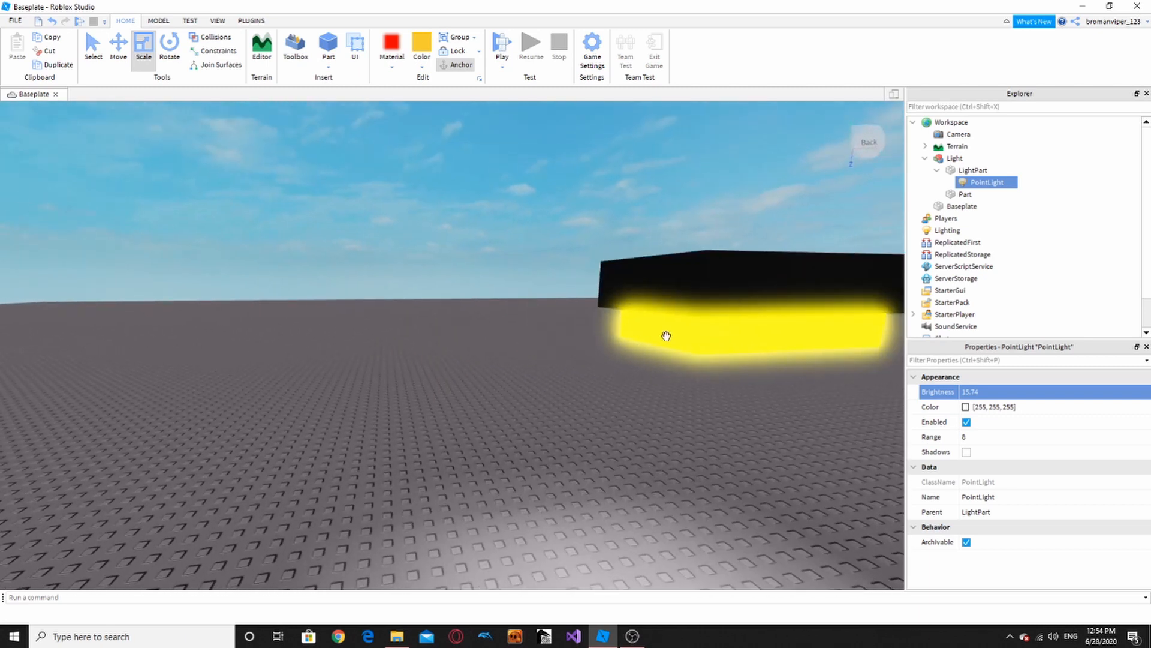
pyautogui.click(665, 336)
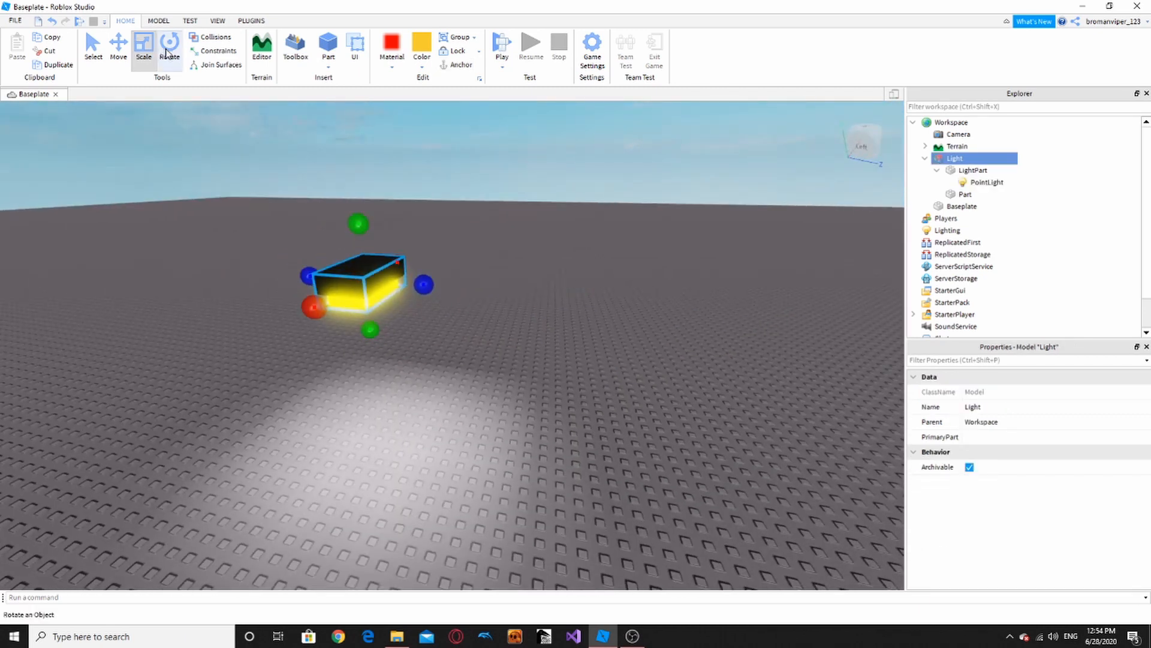
pyautogui.click(167, 51)
pyautogui.moveTo(453, 286); pyautogui.dragTo(523, 291)
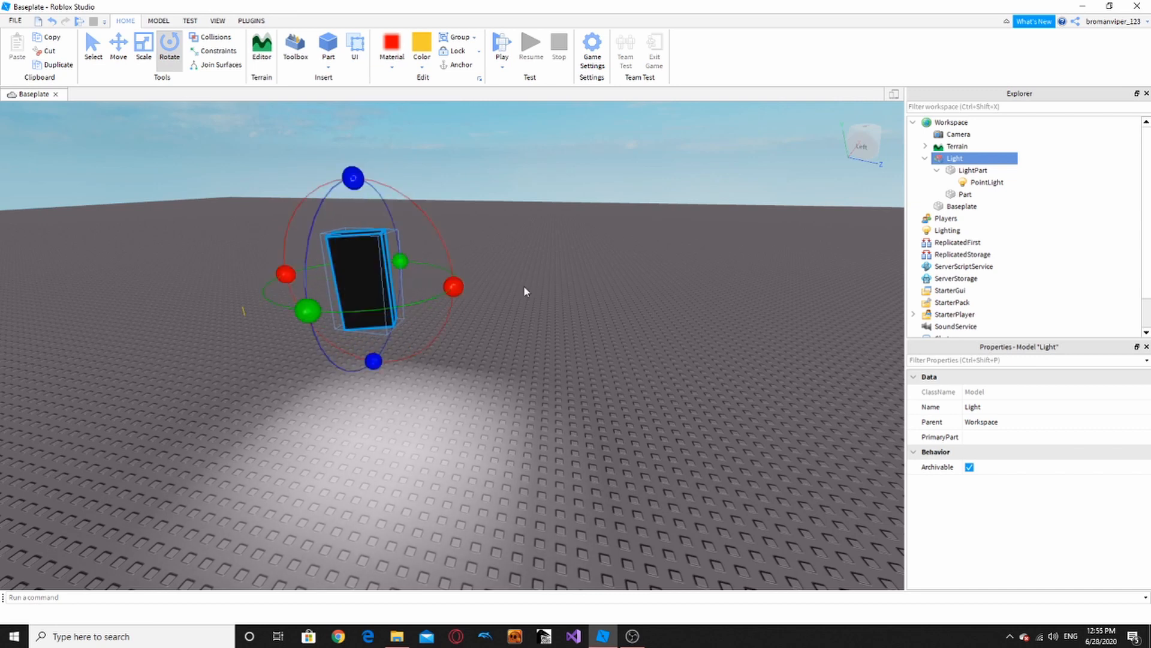
pyautogui.moveTo(455, 280); pyautogui.dragTo(378, 359)
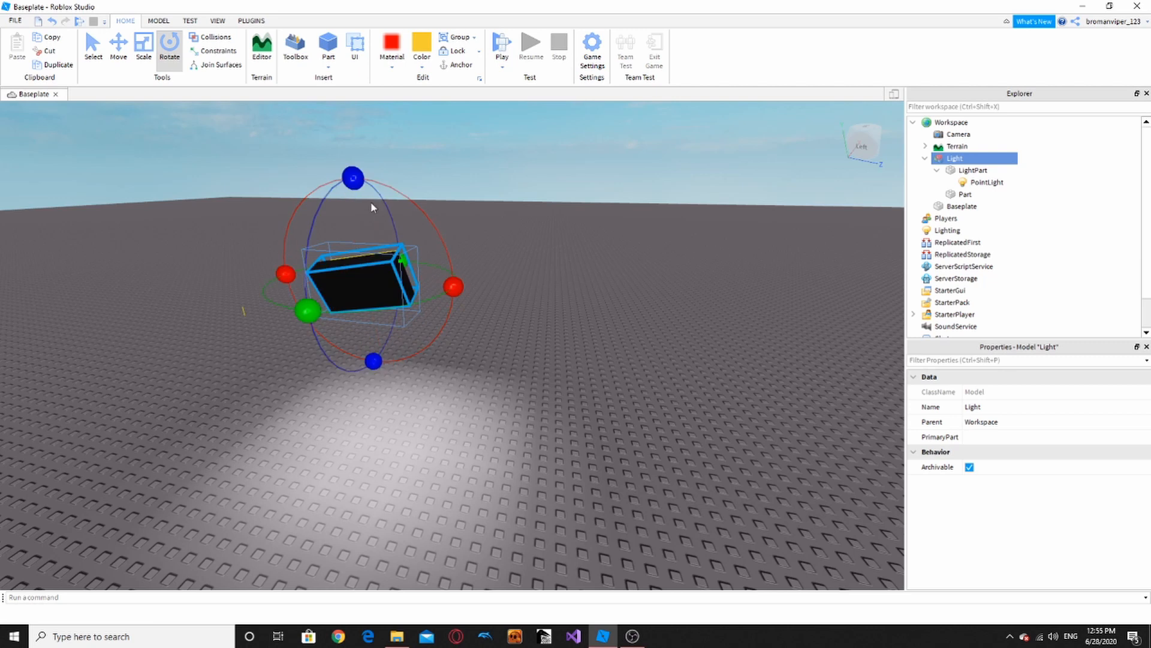
pyautogui.moveTo(354, 178); pyautogui.dragTo(511, 262)
pyautogui.moveTo(453, 294); pyautogui.dragTo(303, 292)
pyautogui.moveTo(378, 274); pyautogui.dragTo(327, 414)
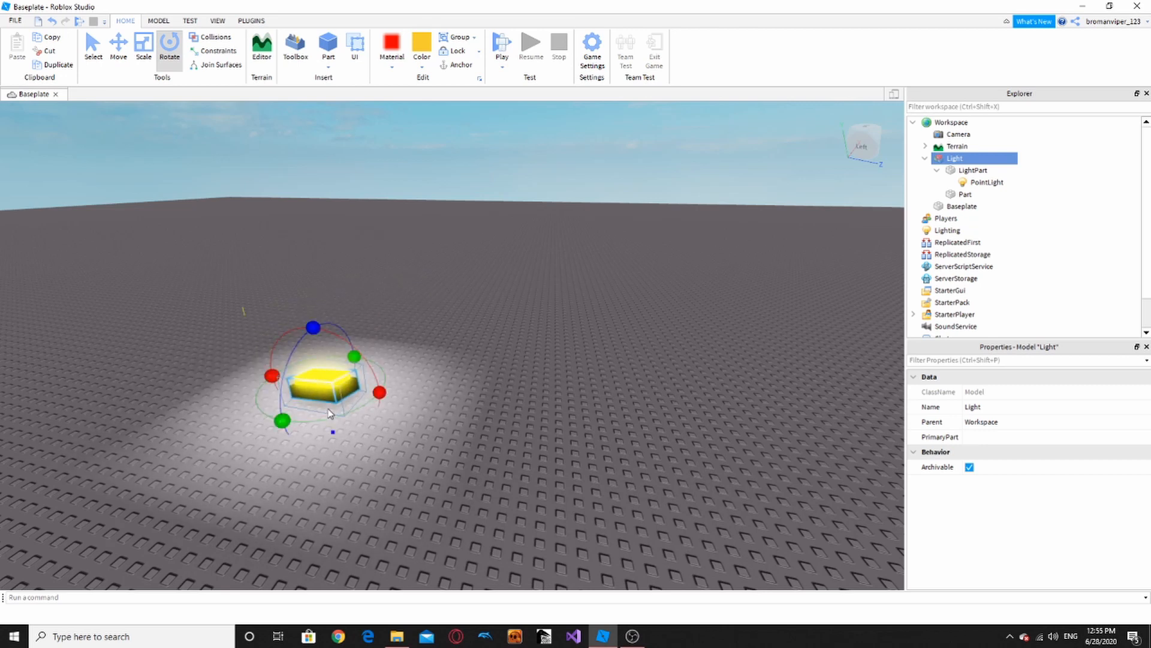
# - Turn and tilt the Light model in quarter turns until its yellow part faces sideways on the baseplate
pyautogui.hotkey('ctrl', 'r')
pyautogui.hotkey('ctrl', 't')
pyautogui.hotkey('ctrl', 'r')
pyautogui.hotkey('ctrl', 't')
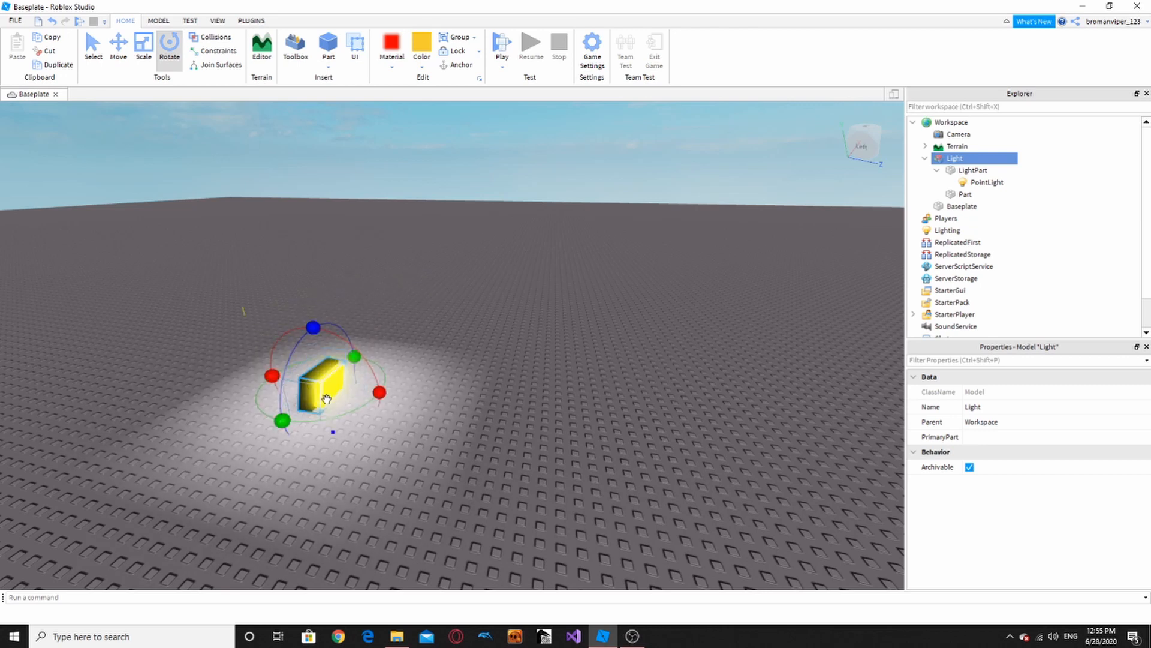
pyautogui.moveTo(327, 399)
pyautogui.mouseDown()
pyautogui.moveTo(354, 430)
pyautogui.moveTo(478, 469)
pyautogui.moveTo(340, 389)
pyautogui.mouseUp()
pyautogui.moveTo(396, 419); pyautogui.dragTo(406, 419, button='right')
pyautogui.scroll(3, 406, 419)
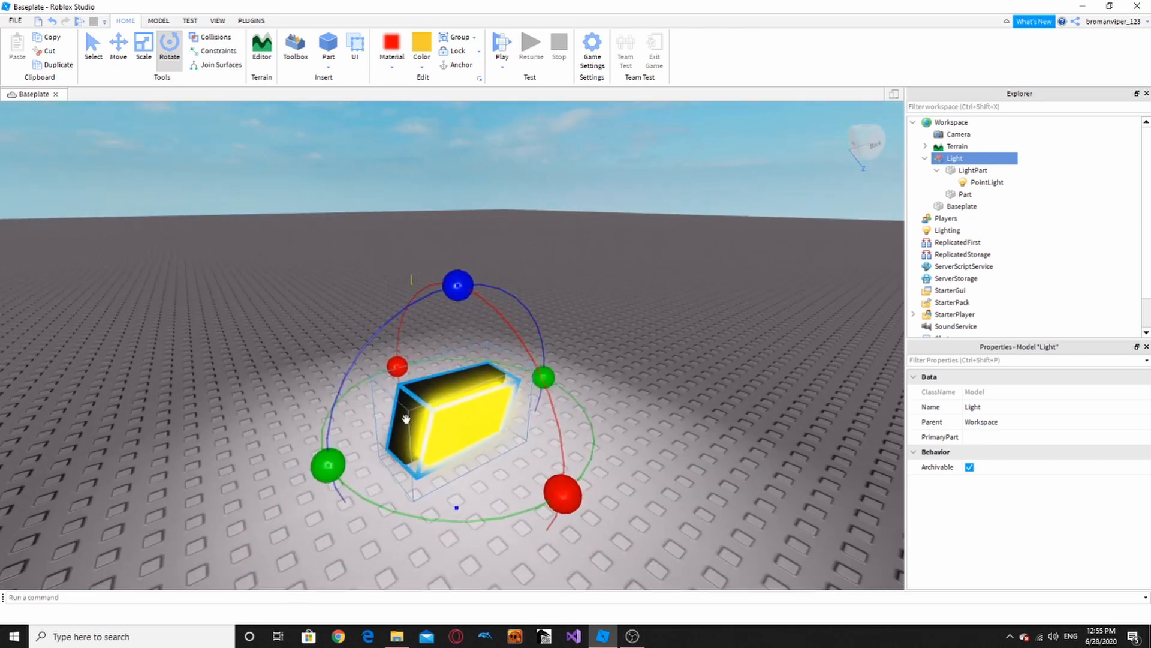
pyautogui.scroll(4, 553, 382)
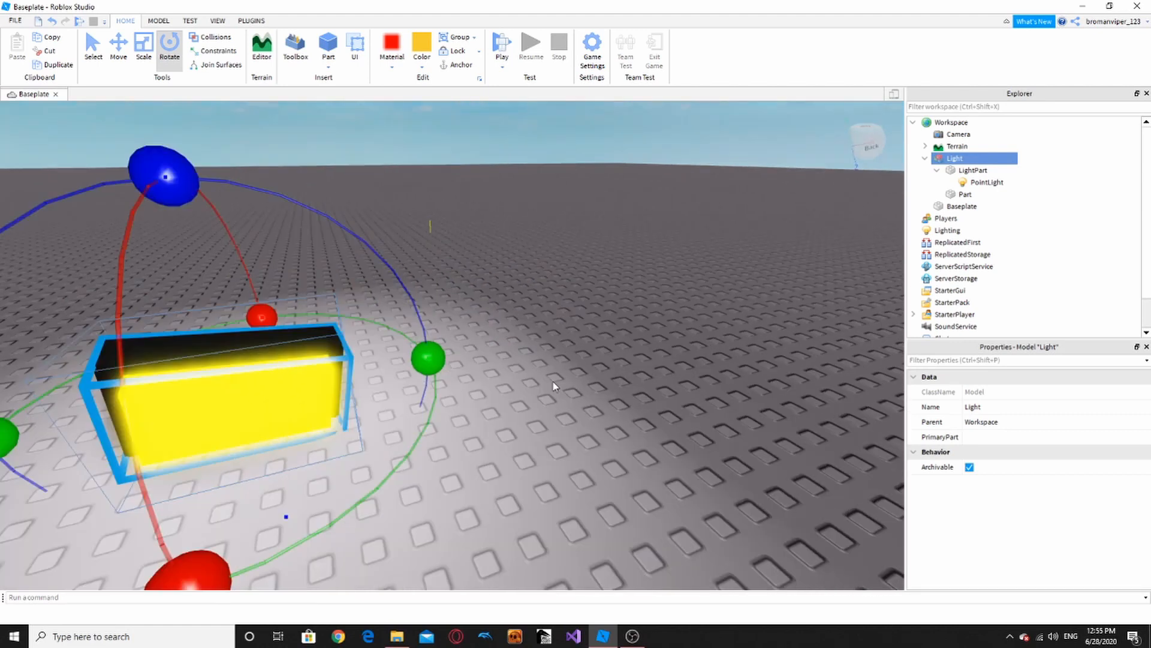
# - Finely adjust the sideways Light model's rotation about its axes with the Rotate tool
pyautogui.moveTo(252, 192); pyautogui.dragTo(226, 196)
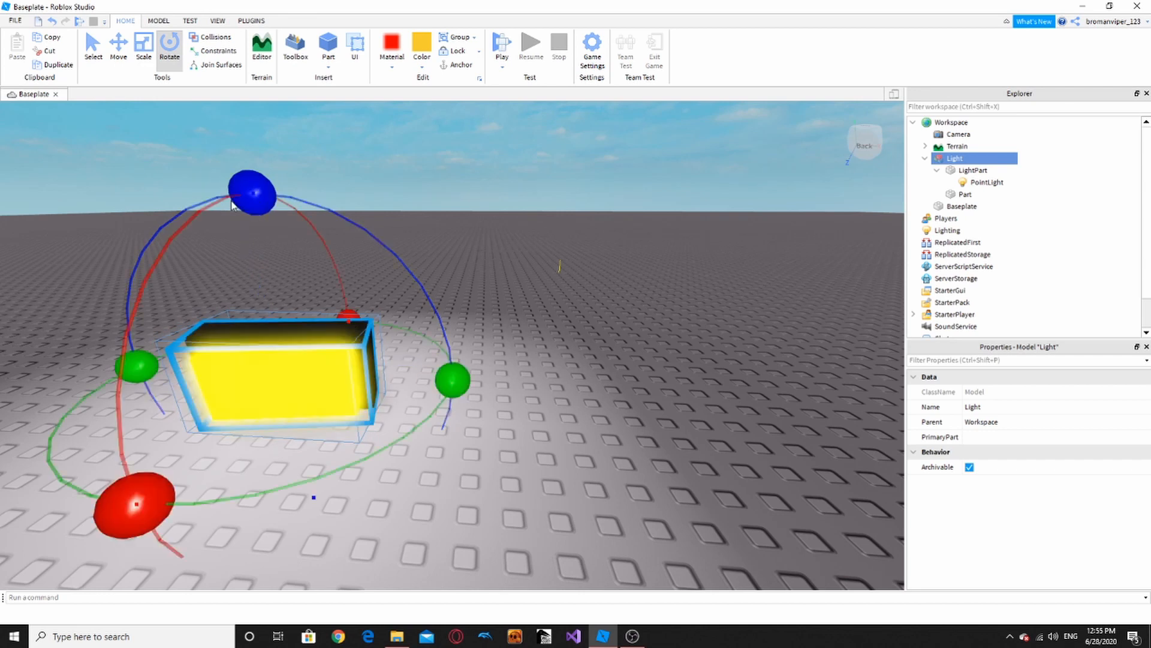
pyautogui.press('a')
pyautogui.moveTo(328, 299); pyautogui.dragTo(346, 363, button='right')
pyautogui.moveTo(305, 357)
pyautogui.mouseDown()
pyautogui.moveTo(259, 339)
pyautogui.moveTo(290, 339)
pyautogui.mouseUp()
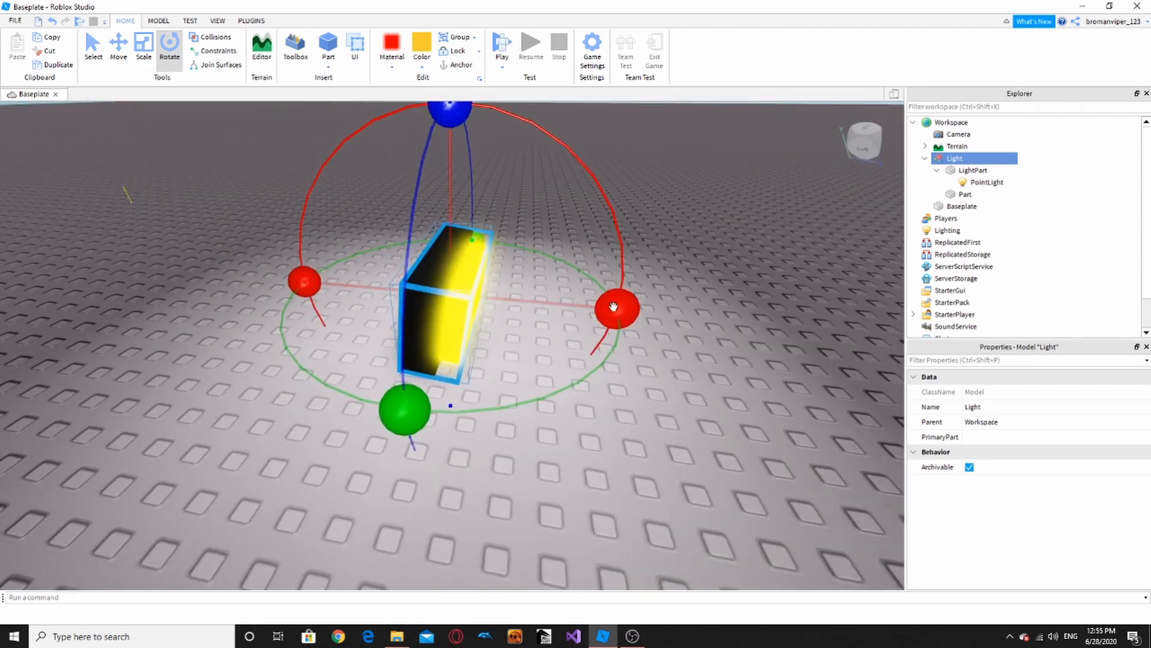
pyautogui.moveTo(616, 308); pyautogui.dragTo(594, 307)
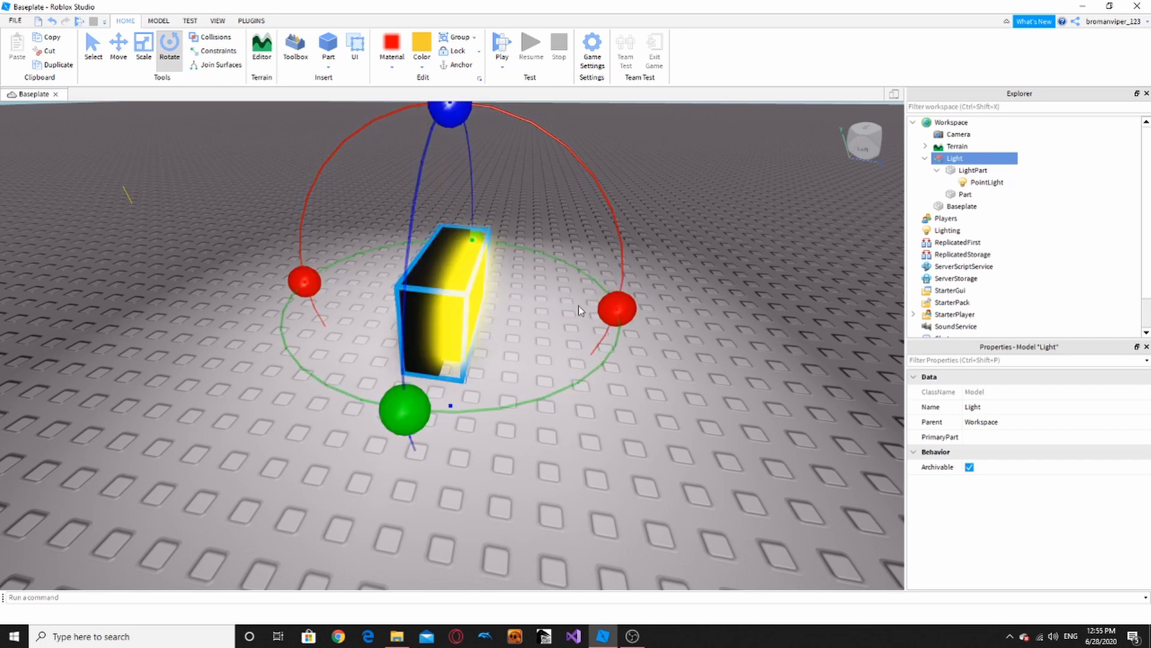
# - Tilt the Light model in quarter turns until the black housing is on top and the yellow part faces down
pyautogui.hotkey('ctrl', 't')
pyautogui.hotkey('ctrl', 't')
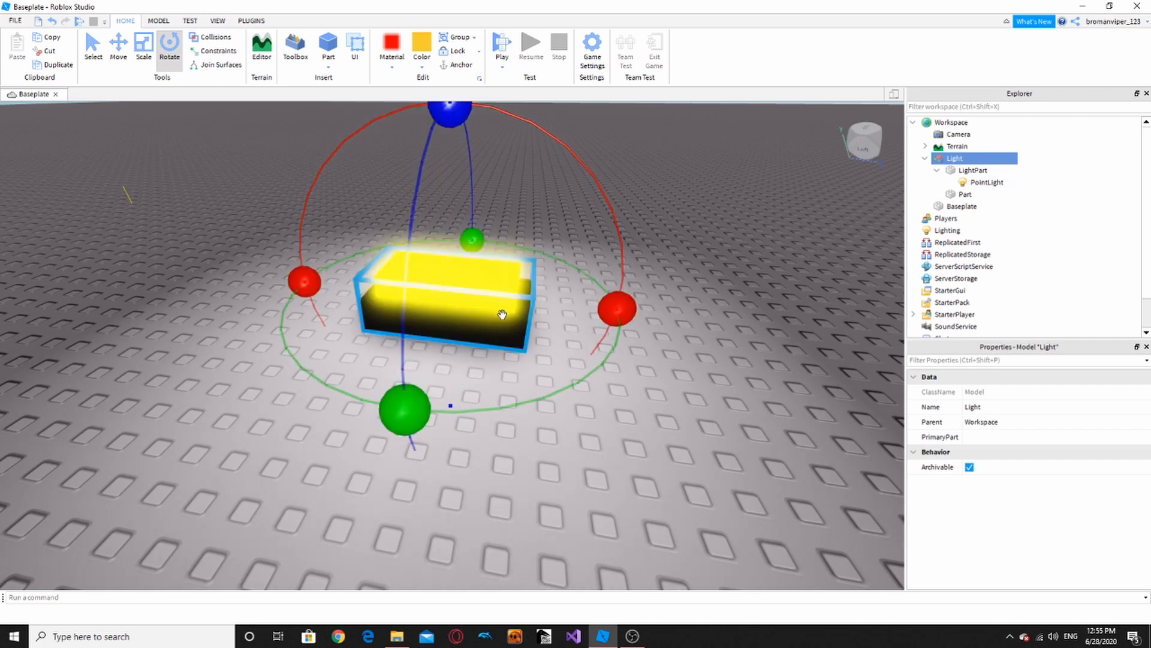
pyautogui.hotkey('ctrl', 't')
pyautogui.hotkey('ctrl', 't')
pyautogui.hotkey('ctrl', 't')
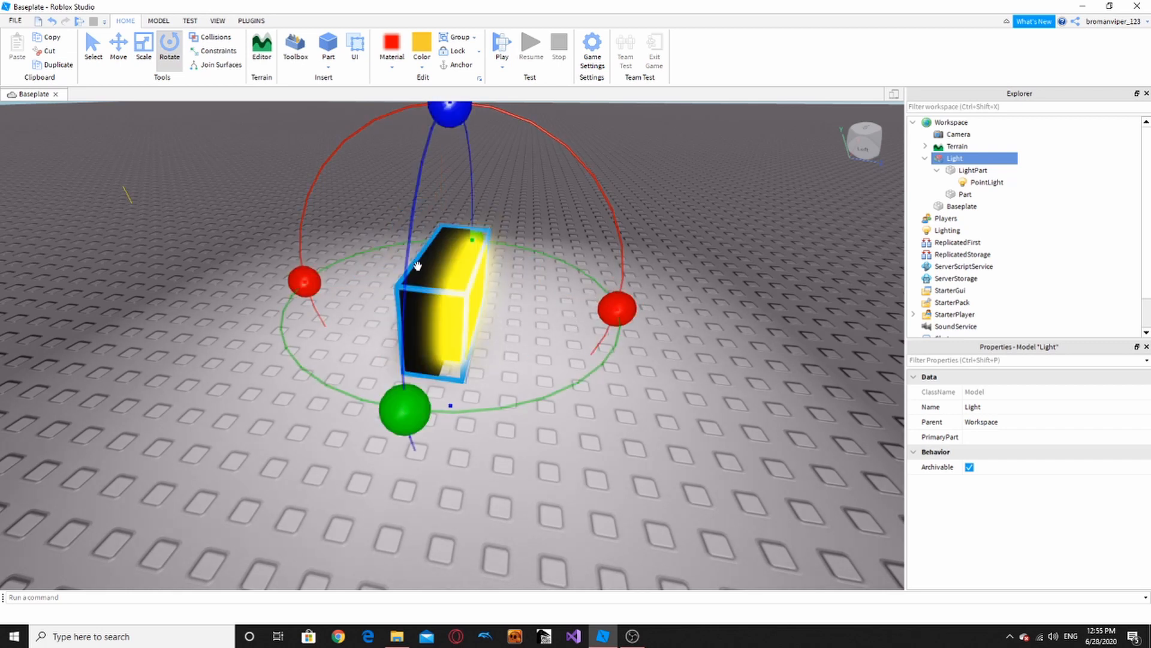
pyautogui.hotkey('ctrl', 't')
pyautogui.hotkey('ctrl', 't')
pyautogui.hotkey('ctrl', 't')
pyautogui.hotkey('ctrl', 't')
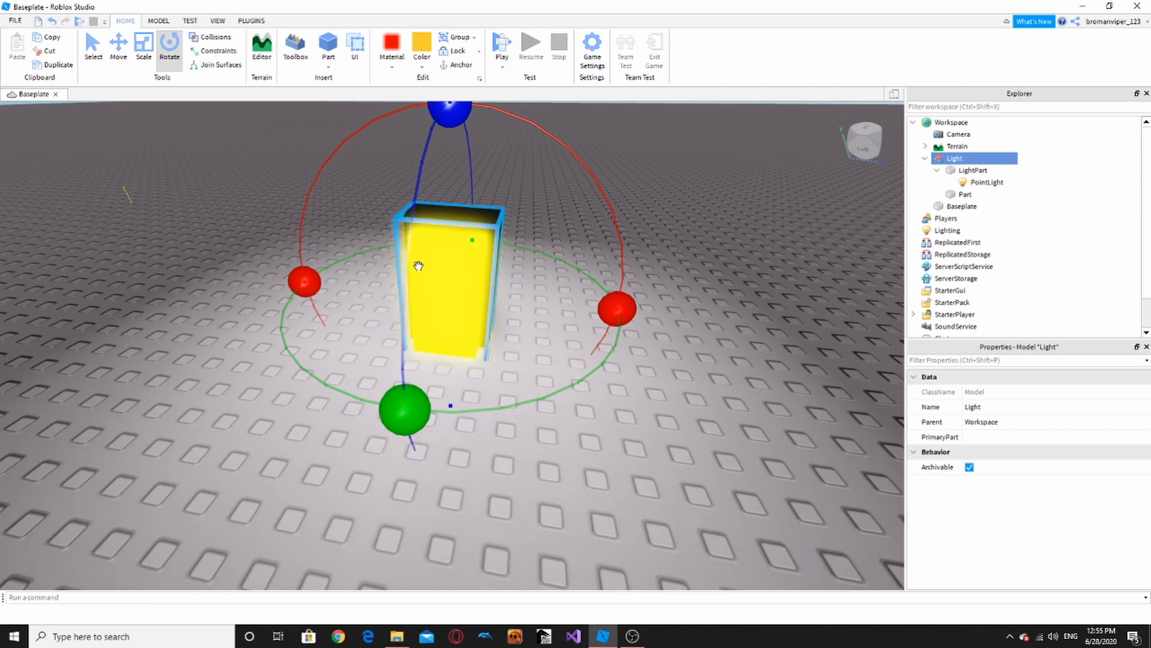
pyautogui.hotkey('ctrl', 't')
# - Raise the Light model straight up so it hangs above the baseplate
pyautogui.click(118, 45)
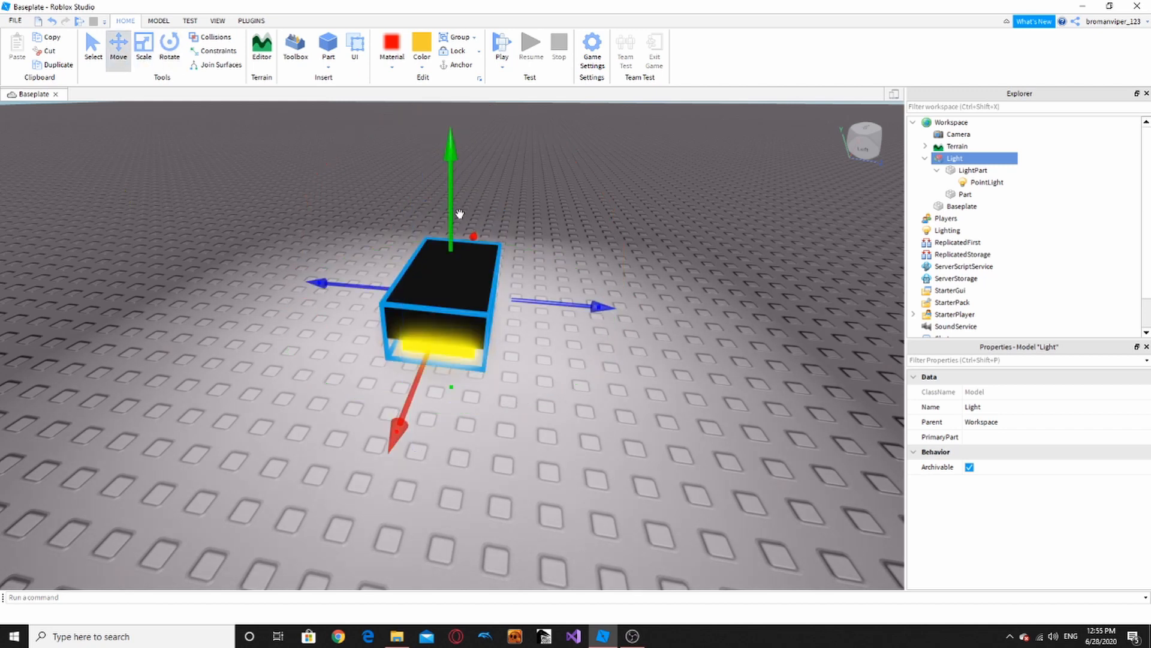
pyautogui.scroll(-4, 457, 203)
pyautogui.moveTo(460, 214); pyautogui.dragTo(454, 180)
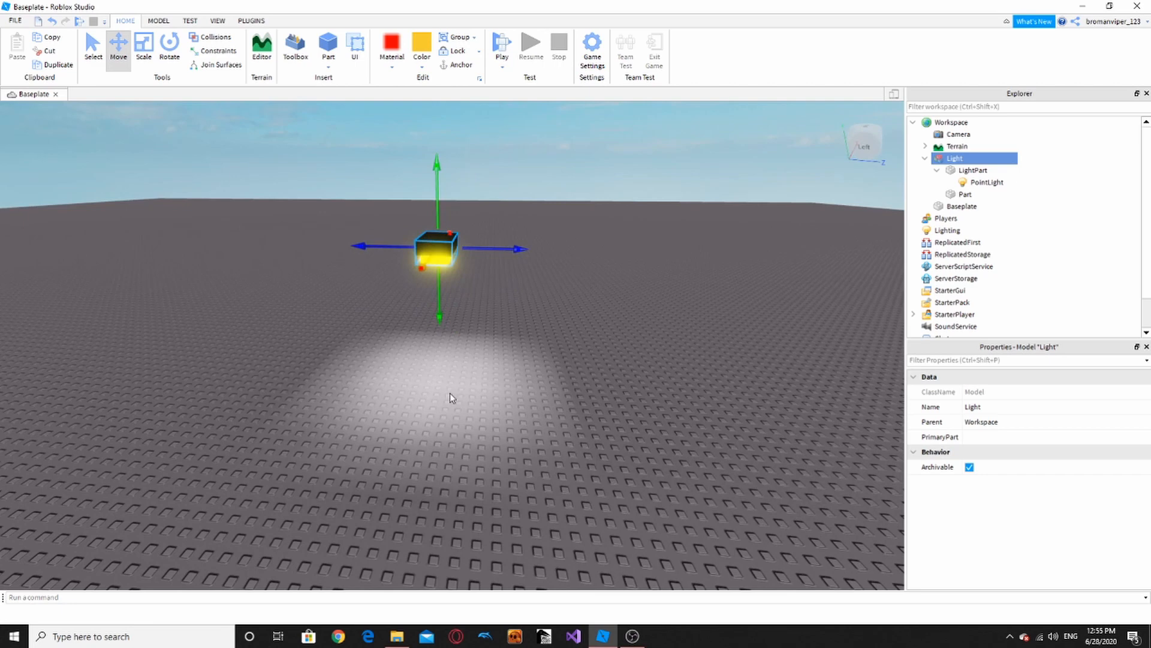
pyautogui.press('w')
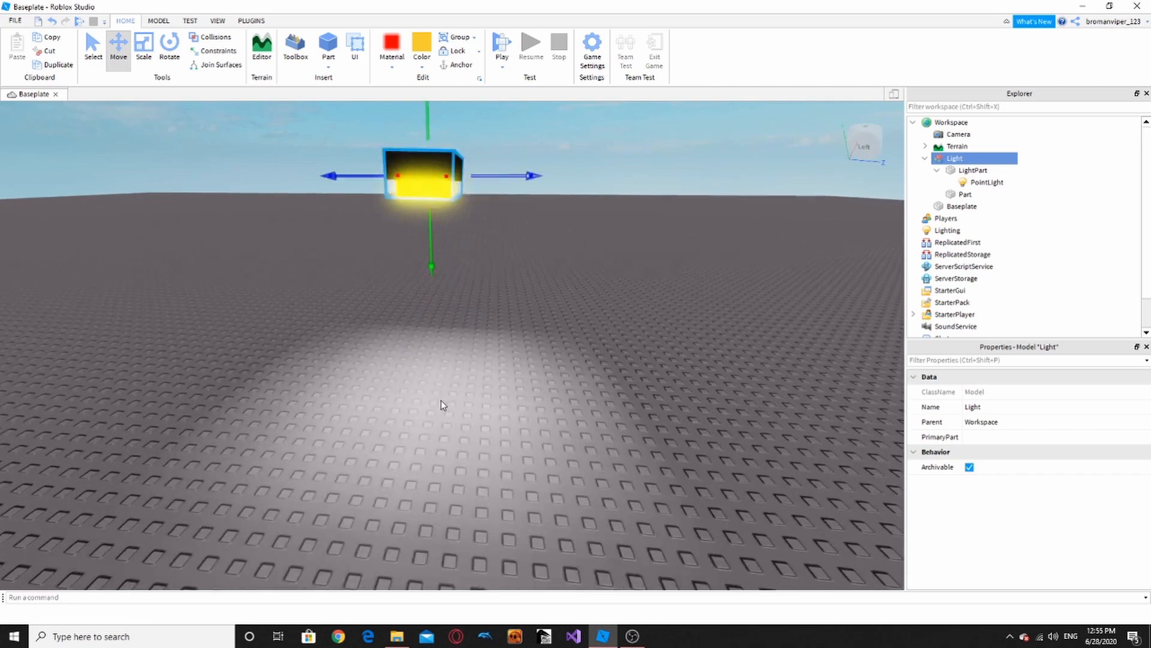
pyautogui.moveTo(441, 401); pyautogui.dragTo(512, 398, button='right')
pyautogui.press('d')
pyautogui.scroll(3, 513, 396)
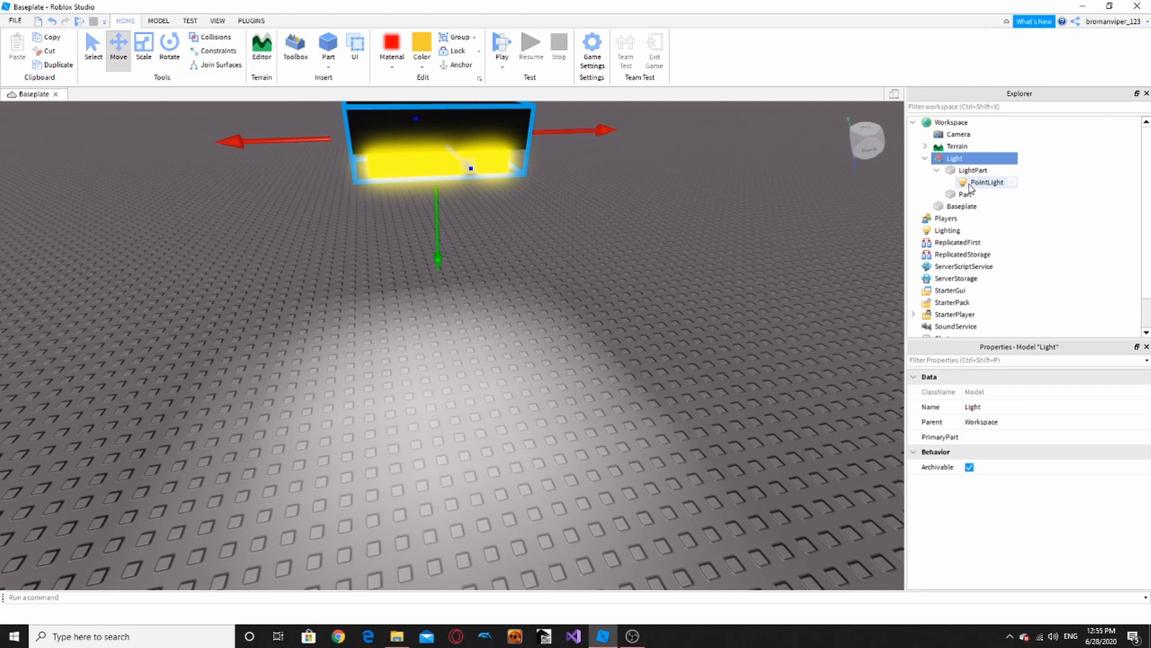
# - Set the PointLight's brightness to 13.78
pyautogui.click(984, 183)
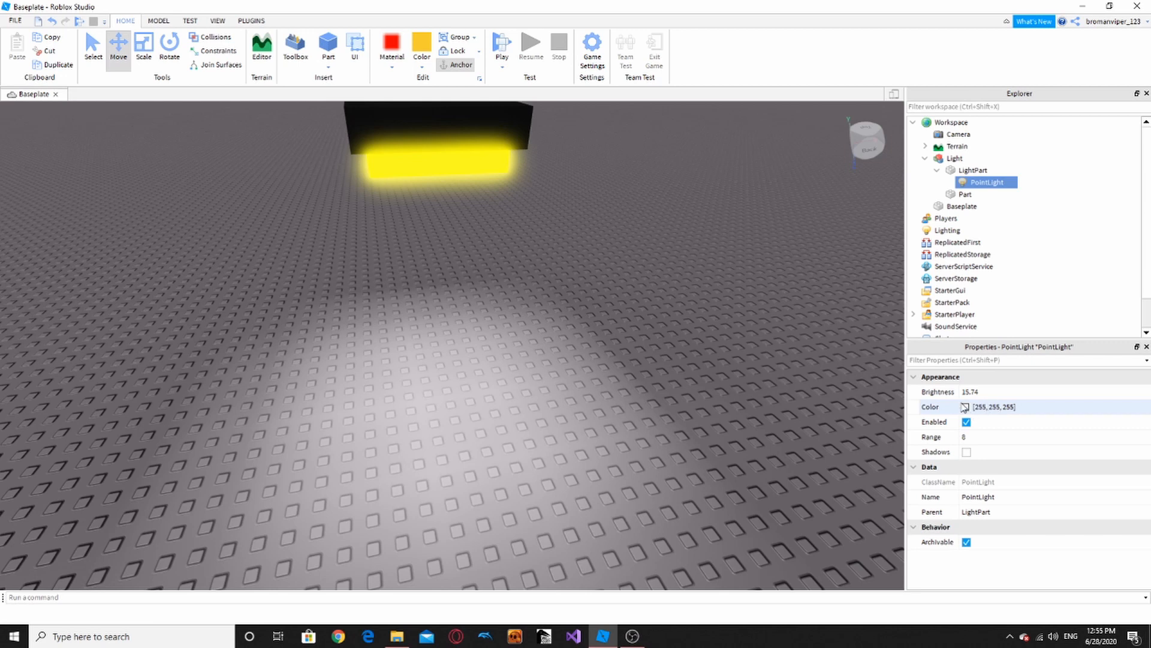
pyautogui.click(991, 393)
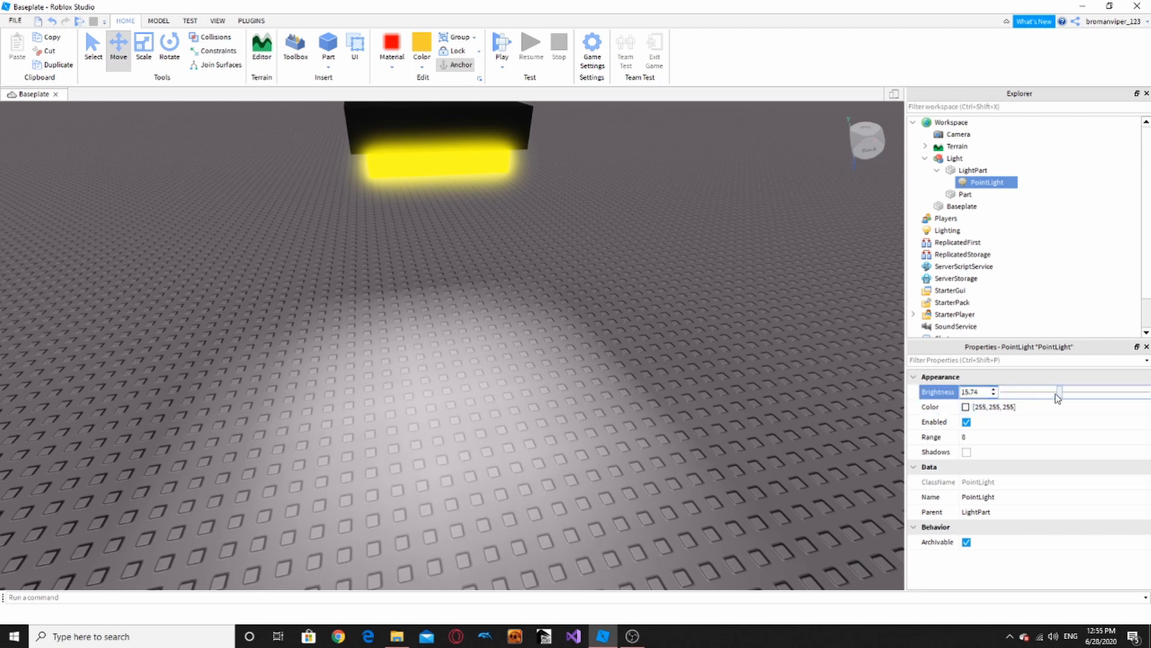
pyautogui.moveTo(1058, 397)
pyautogui.mouseDown()
pyautogui.moveTo(1038, 396)
pyautogui.moveTo(1121, 395)
pyautogui.moveTo(1012, 400)
pyautogui.moveTo(1054, 407)
pyautogui.mouseUp()
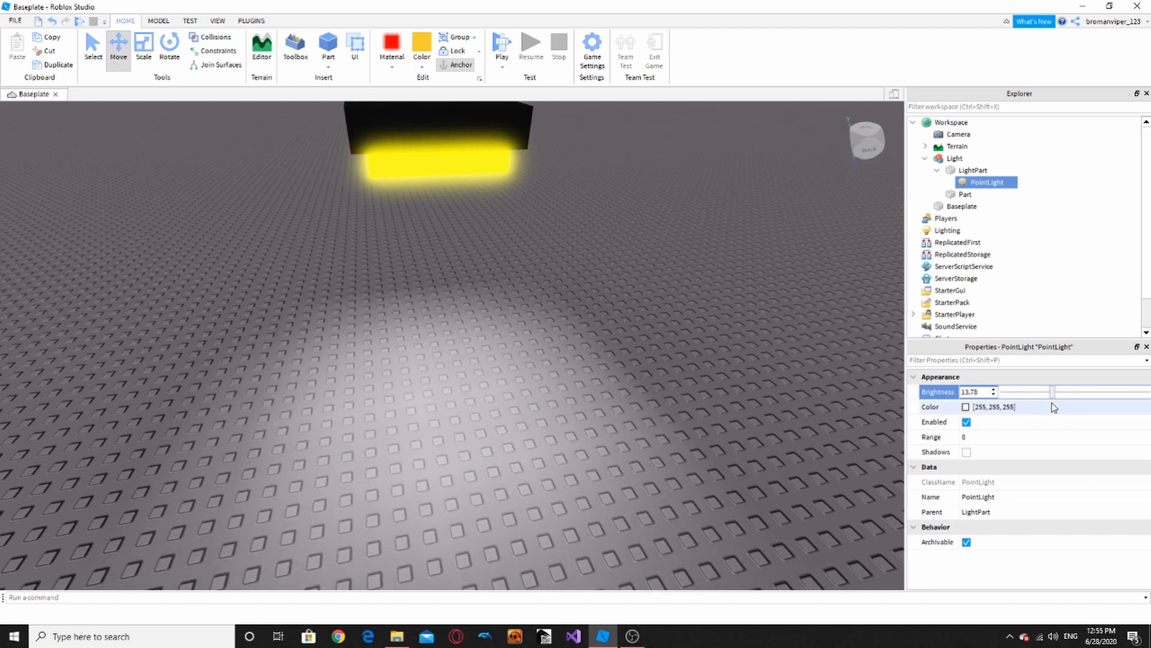
# - Set the PointLight's color to the dark yellow 186, 199, 44 and its brightness to 11.96
pyautogui.click(1054, 407)
pyautogui.click(966, 406)
pyautogui.click(655, 298)
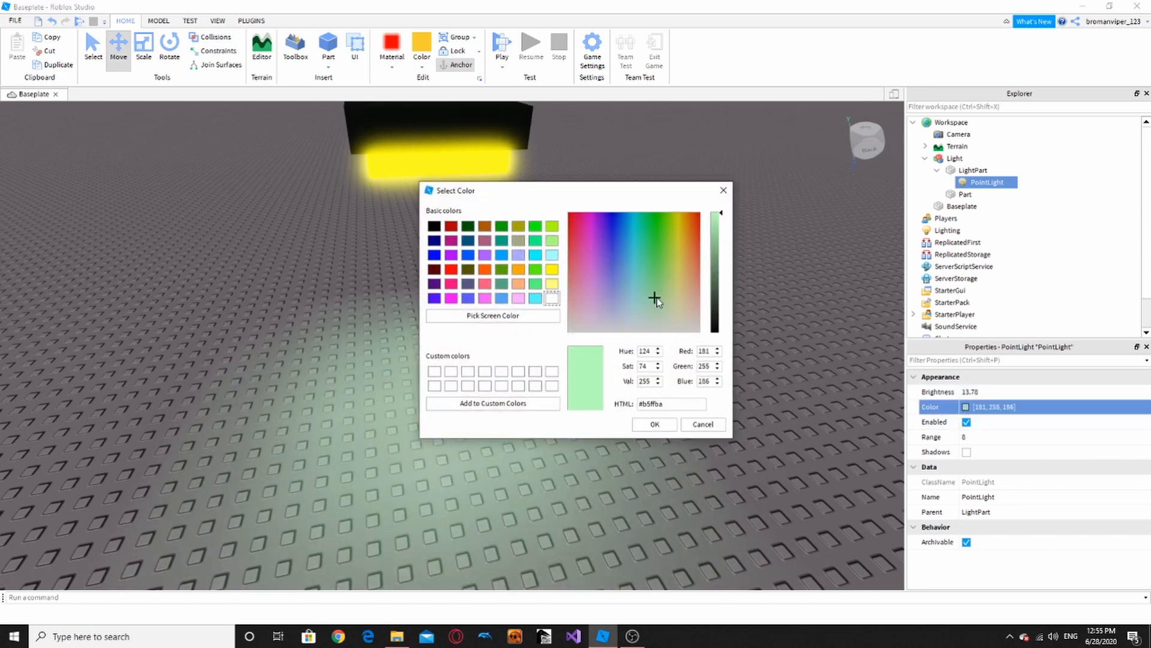
pyautogui.moveTo(654, 298); pyautogui.dragTo(706, 242)
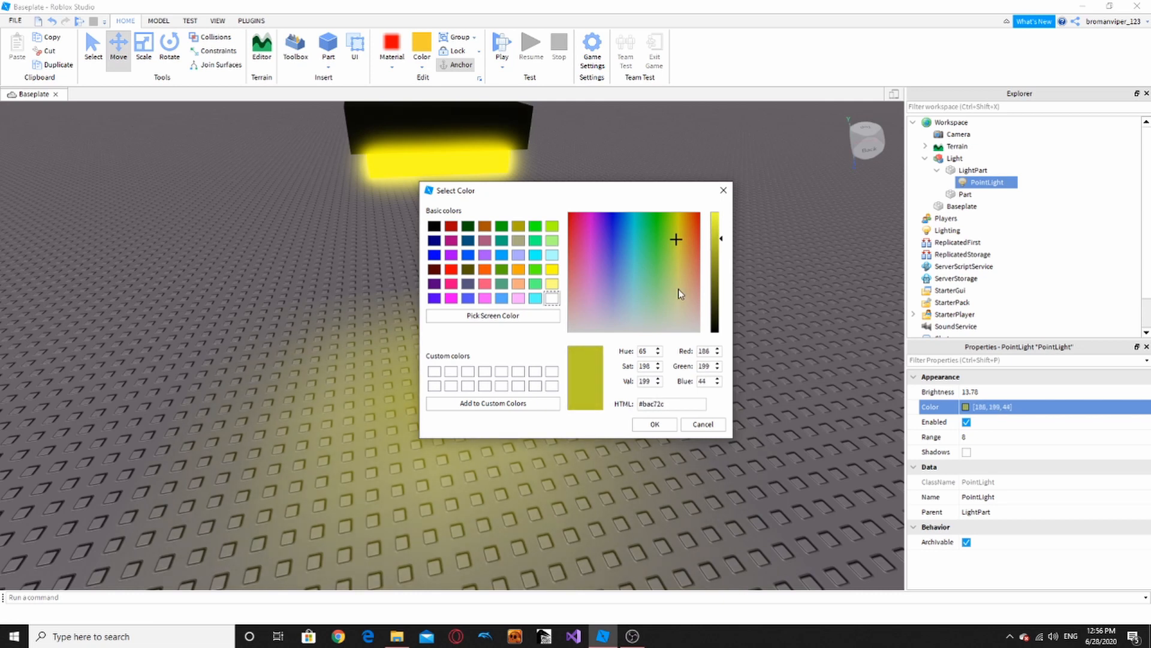
pyautogui.click(655, 425)
pyautogui.click(1008, 393)
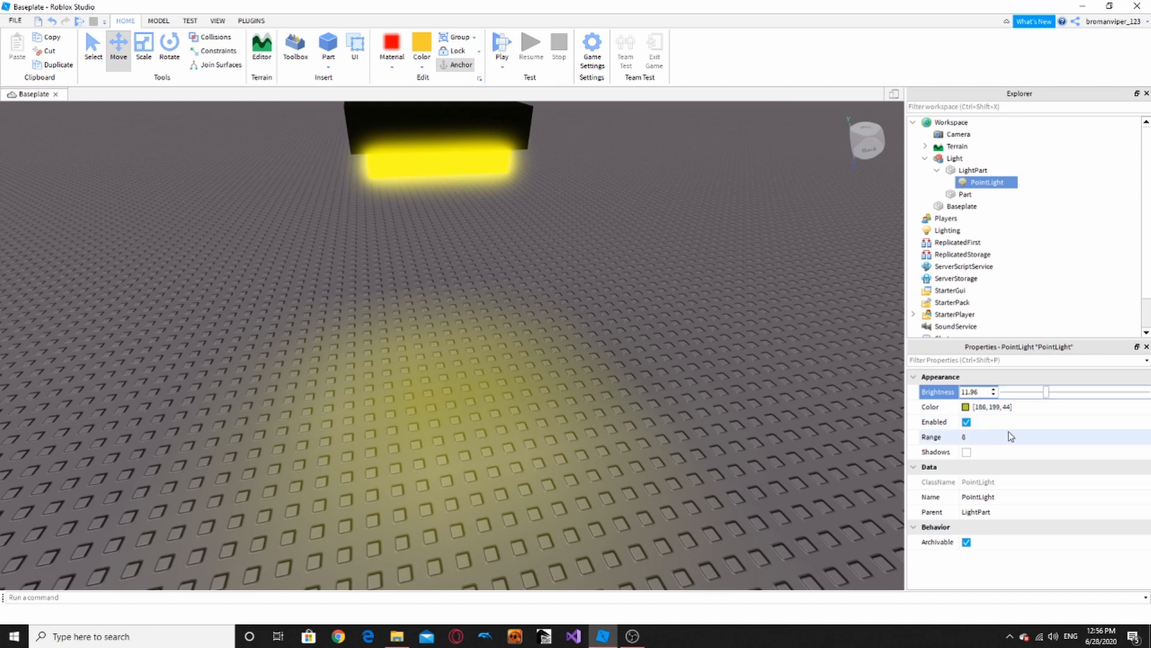
# - Switch the PointLight's Enabled property off and back on
pyautogui.click(966, 426)
pyautogui.click(965, 423)
pyautogui.click(966, 423)
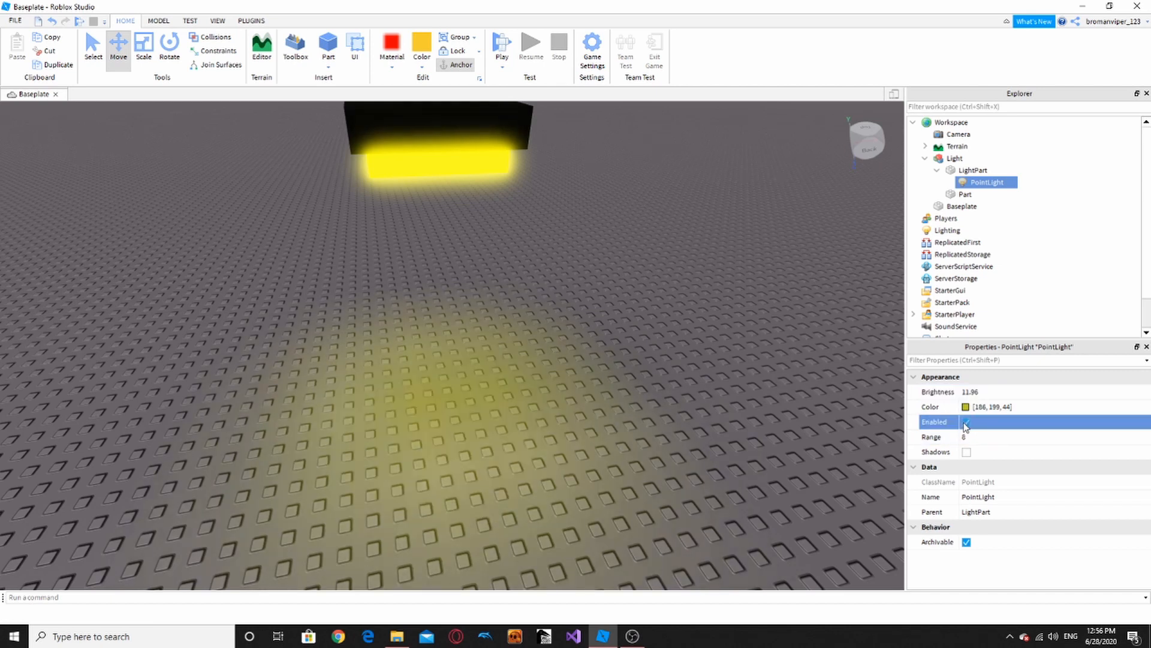
pyautogui.click(966, 424)
pyautogui.click(967, 424)
# - Set the PointLight's range to 57 and inspect the lit area on the baseplate
pyautogui.click(977, 437)
pyautogui.click(983, 439)
pyautogui.moveTo(1030, 443); pyautogui.dragTo(1114, 424)
pyautogui.moveTo(1140, 416); pyautogui.dragTo(1145, 415)
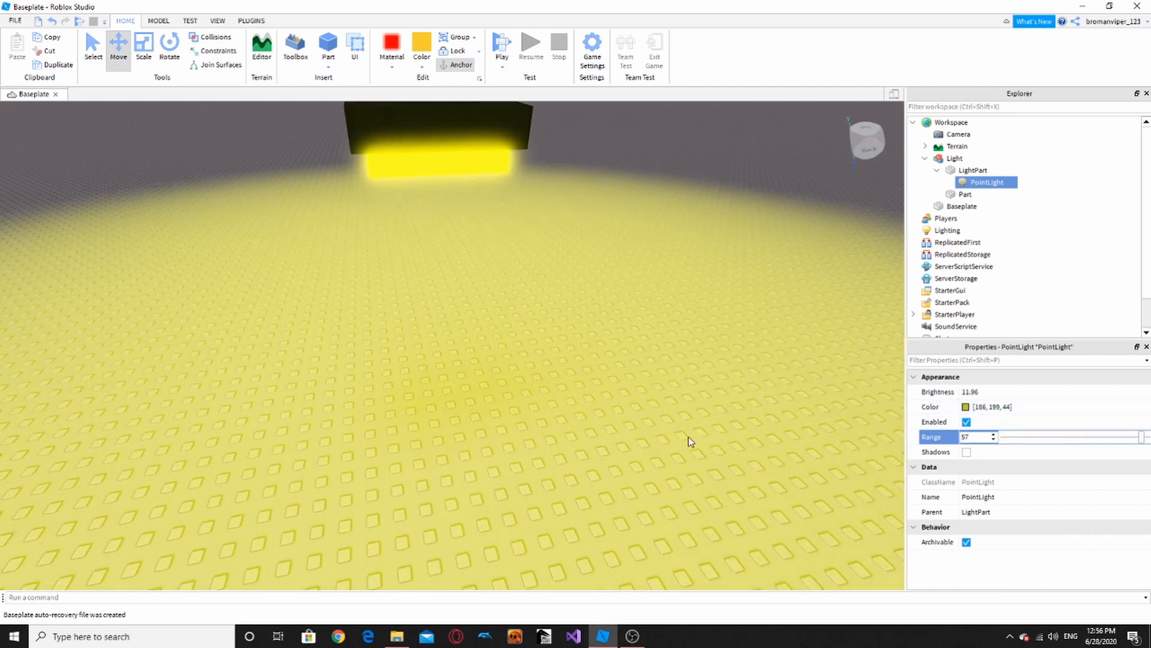
pyautogui.scroll(-8, 649, 434)
pyautogui.moveTo(648, 434); pyautogui.dragTo(612, 352, button='right')
pyautogui.scroll(5, 614, 360)
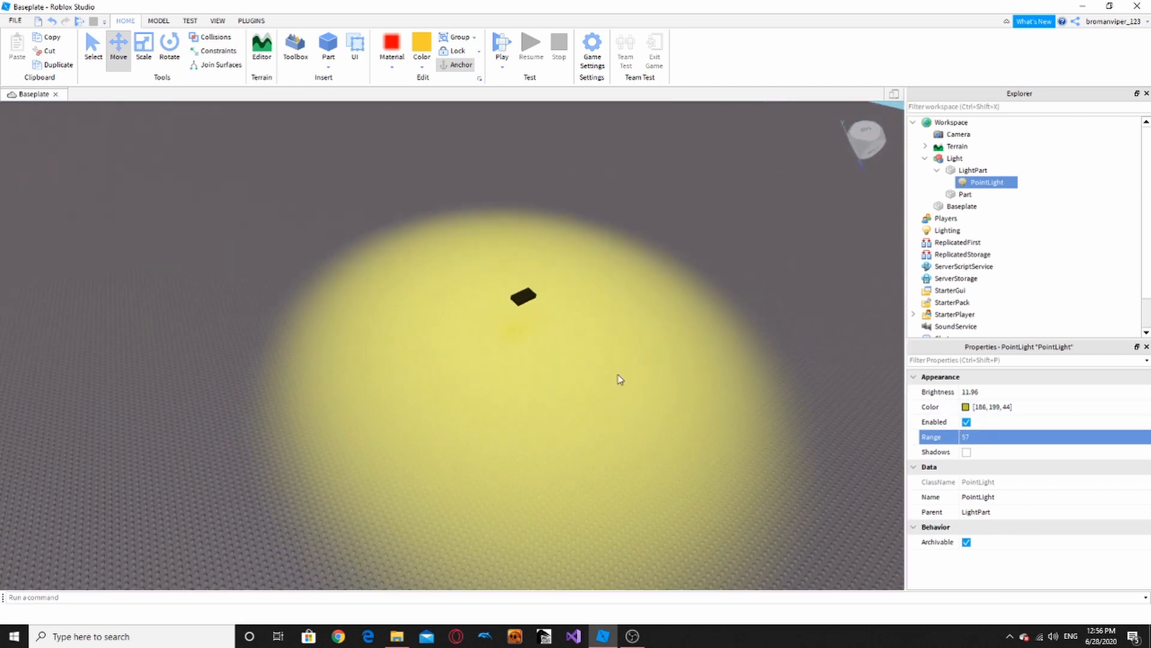
# - Reduce the PointLight's range to 18
pyautogui.click(972, 437)
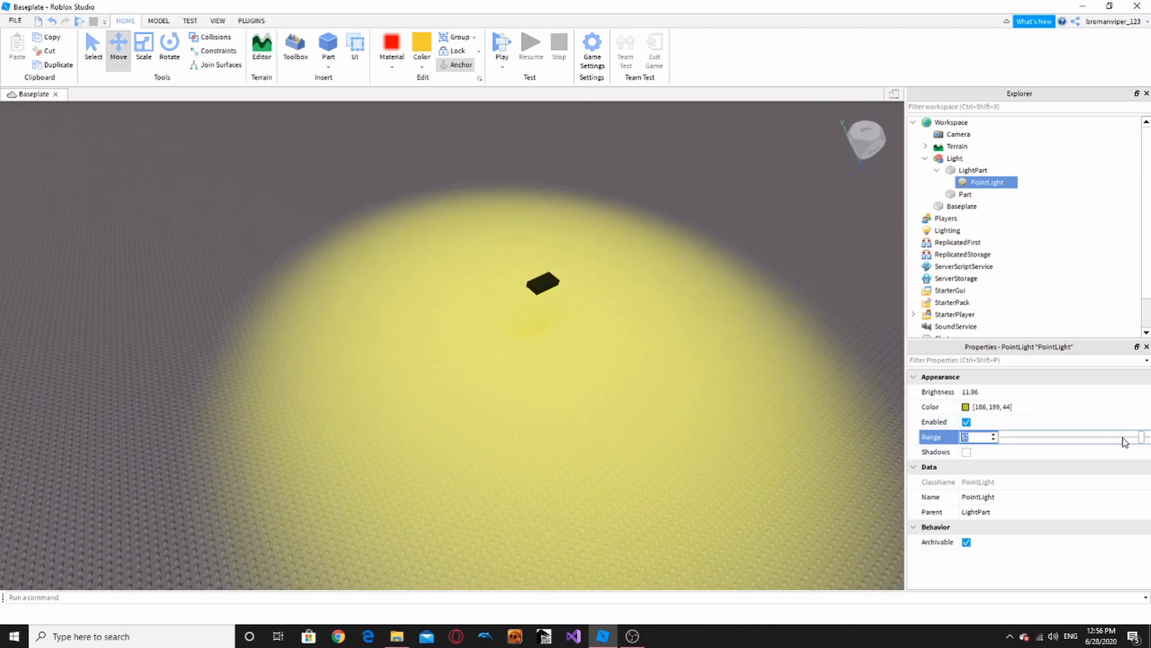
pyautogui.moveTo(1141, 437); pyautogui.dragTo(1045, 440)
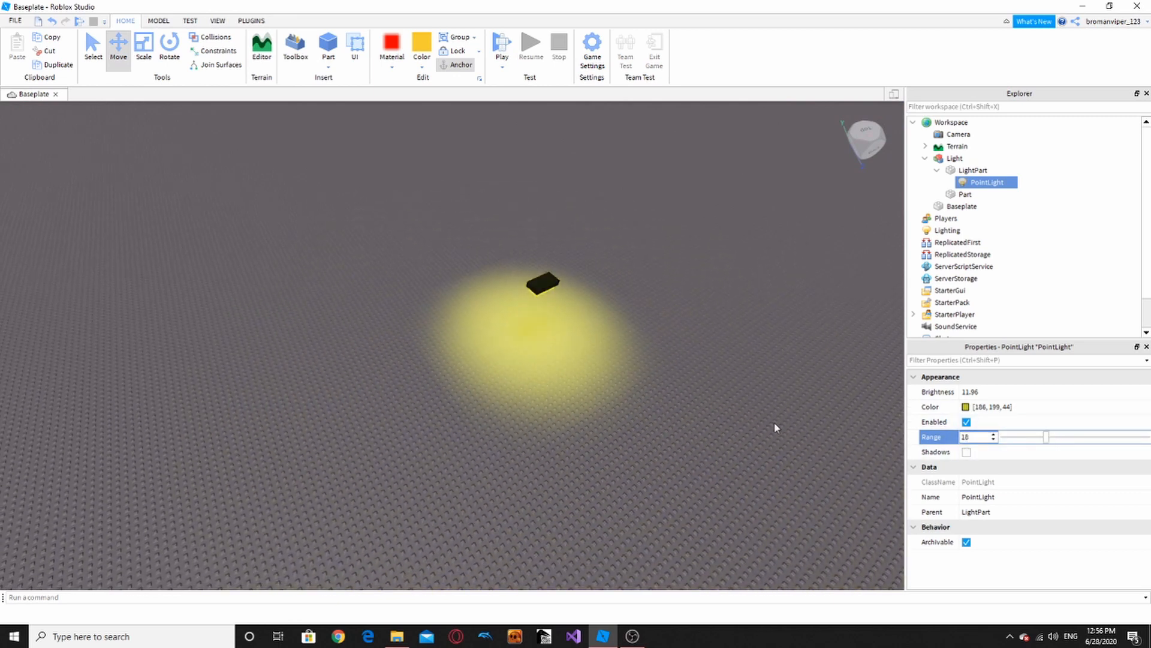
pyautogui.scroll(3, 708, 408)
pyautogui.moveTo(707, 408); pyautogui.dragTo(709, 413, button='right')
pyautogui.scroll(-3, 708, 412)
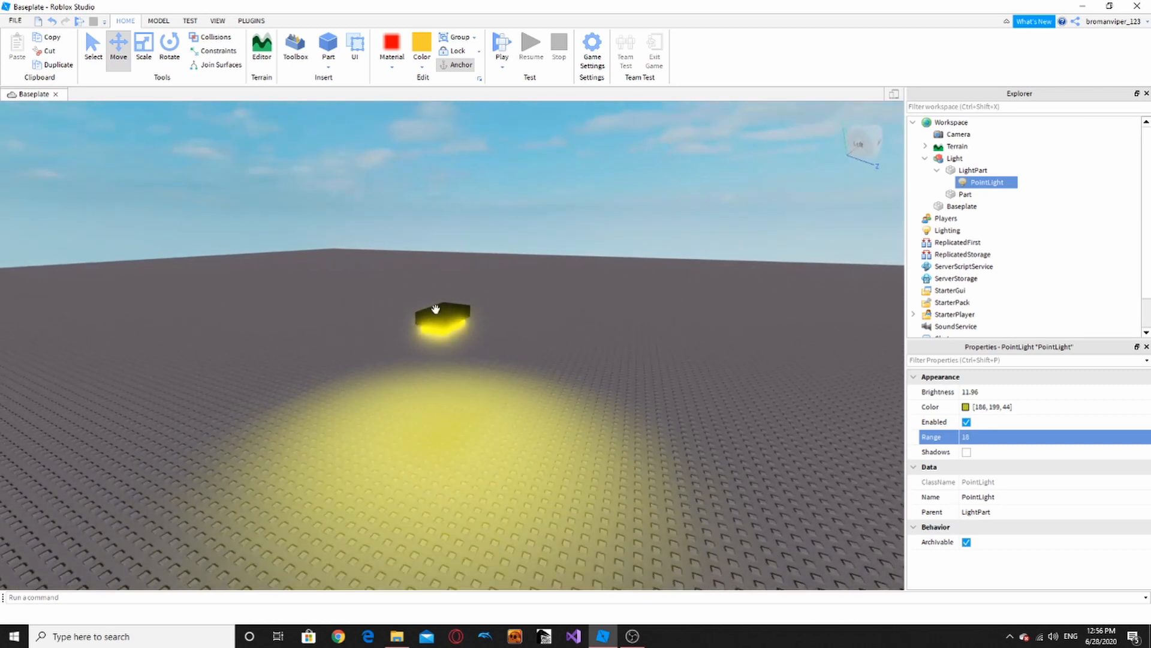
# - Raise the Light model higher above the baseplate
pyautogui.click(440, 307)
pyautogui.moveTo(449, 282); pyautogui.dragTo(453, 204)
pyautogui.press('w')
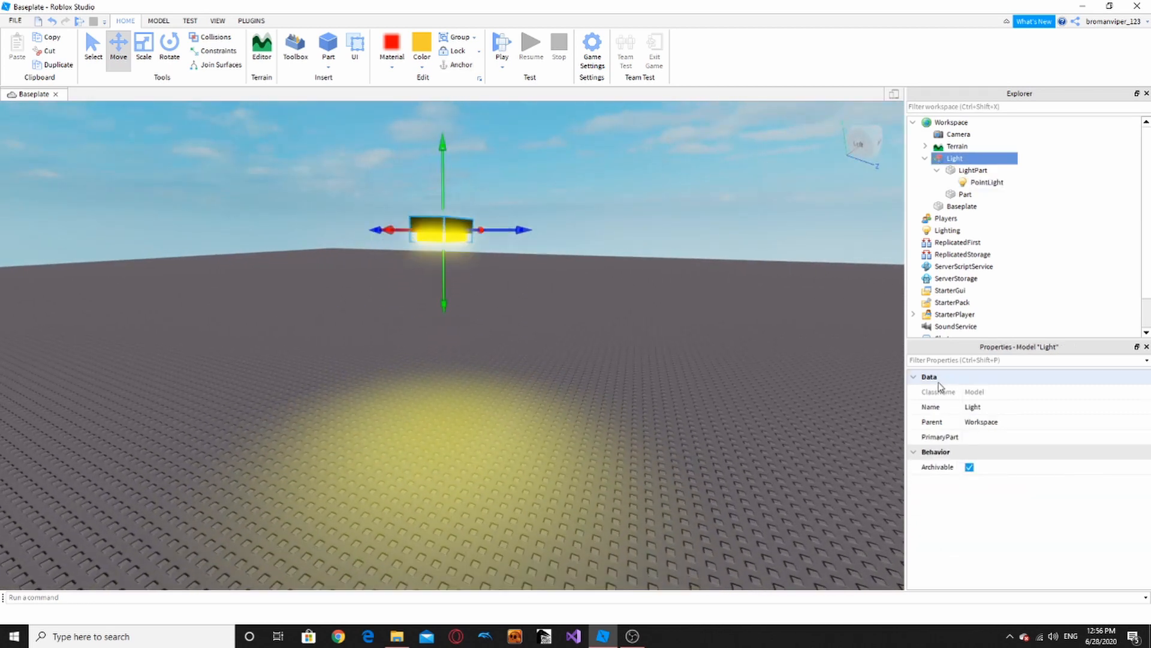
pyautogui.press('s')
# - Set the PointLight's range to 21 and turn on its Shadows property
pyautogui.click(978, 182)
pyautogui.click(1032, 438)
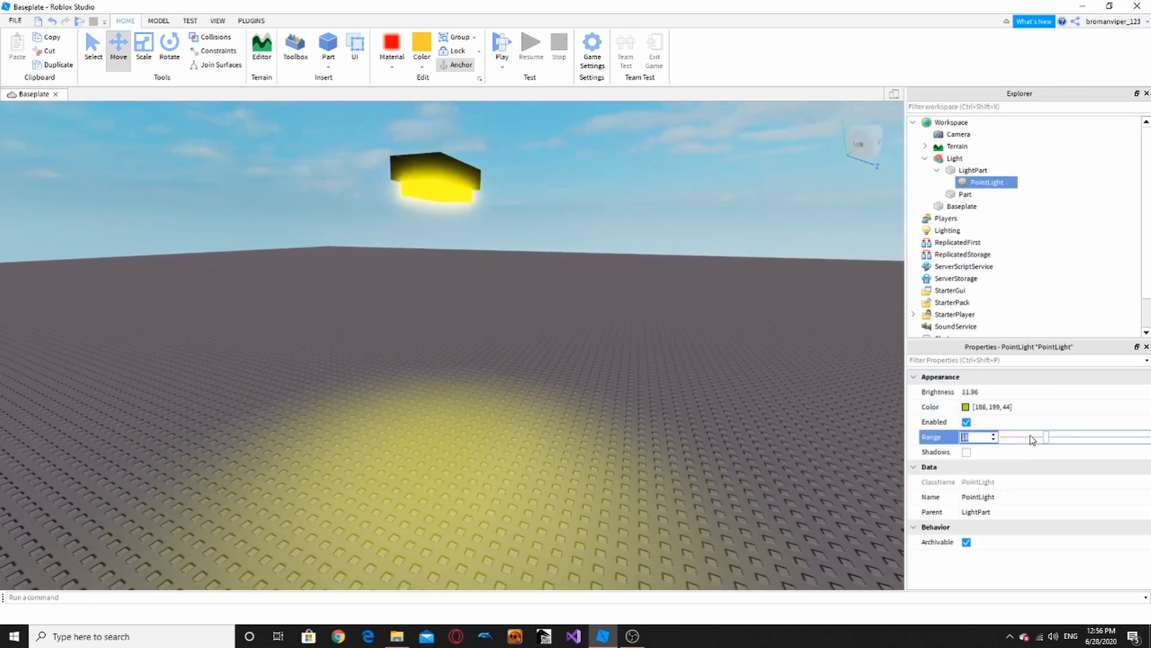
pyautogui.moveTo(1048, 440)
pyautogui.mouseDown()
pyautogui.moveTo(1087, 439)
pyautogui.moveTo(1006, 438)
pyautogui.moveTo(1097, 439)
pyautogui.moveTo(1054, 438)
pyautogui.mouseUp()
pyautogui.click(967, 452)
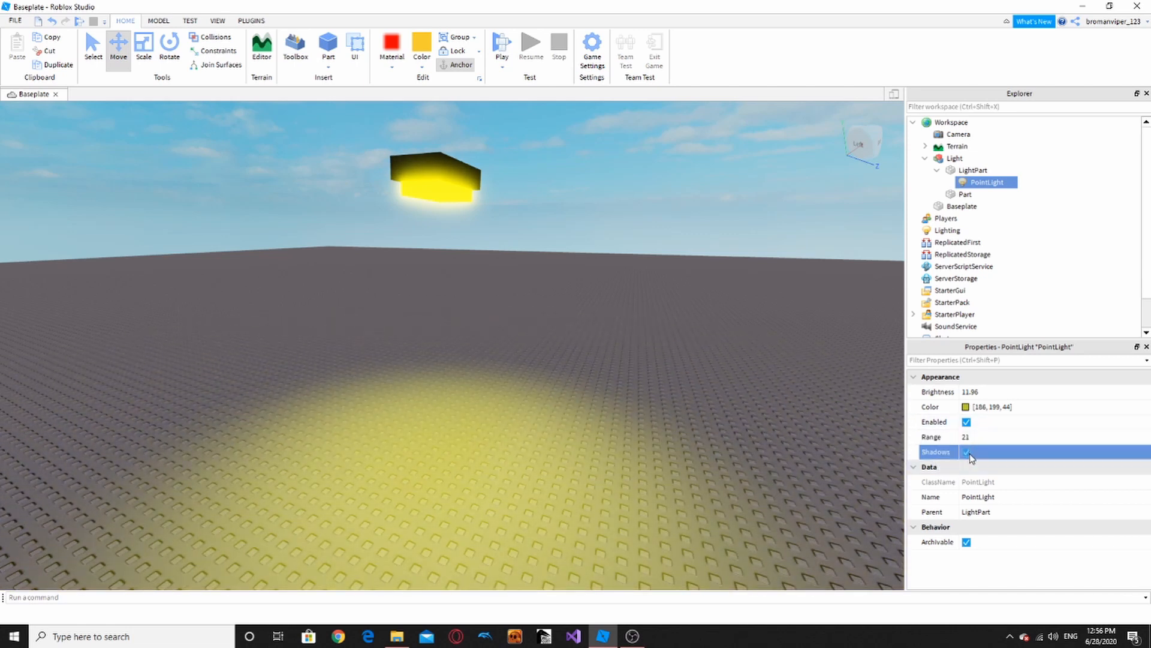
# - Insert a block part and place it on the baseplate inside the lit area
pyautogui.moveTo(716, 409); pyautogui.dragTo(686, 398, button='right')
pyautogui.scroll(2, 686, 398)
pyautogui.click(328, 45)
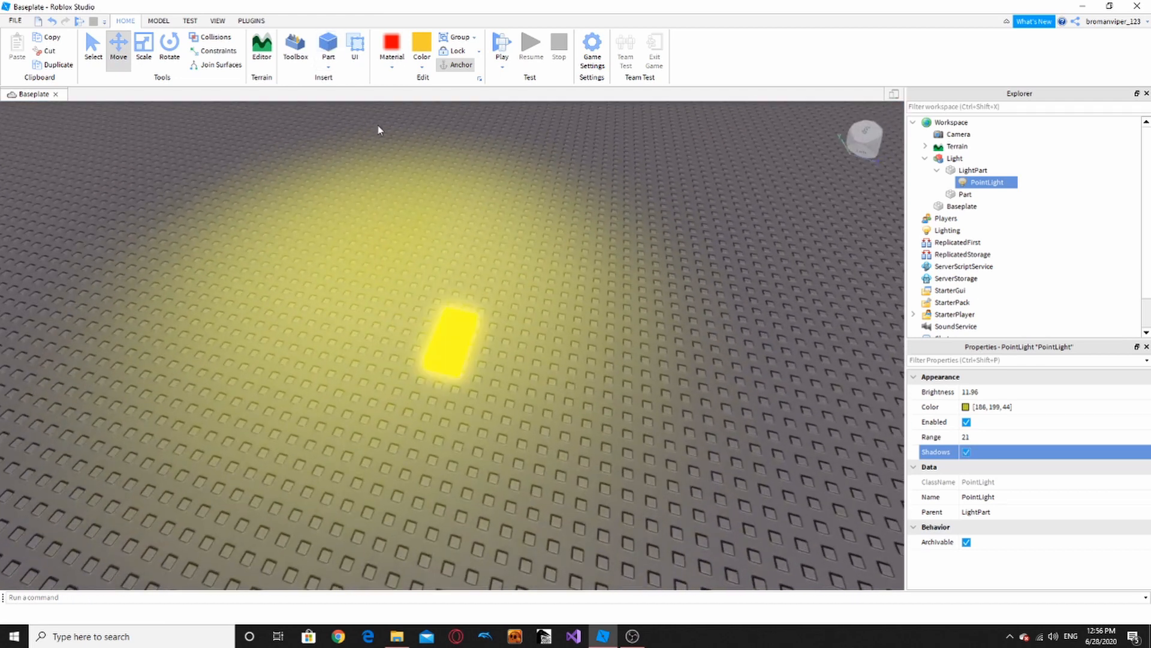
pyautogui.moveTo(447, 307); pyautogui.dragTo(428, 268)
# - Give the new part the Brick material and the Ghost grey color
pyautogui.click(399, 68)
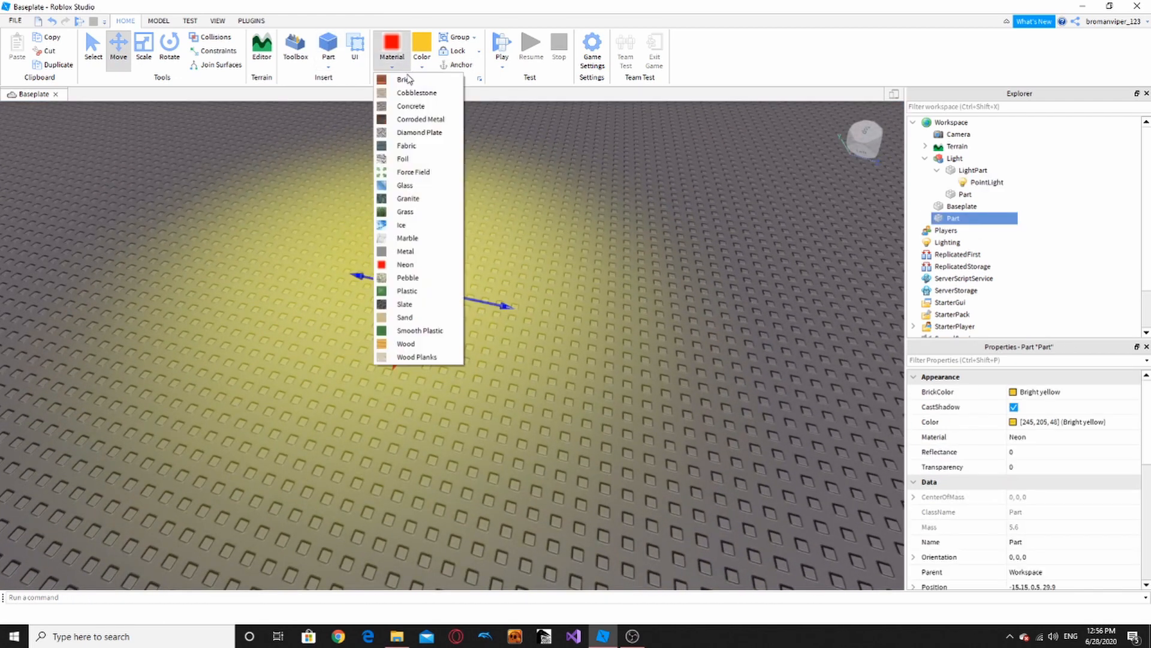
pyautogui.click(404, 80)
pyautogui.click(422, 65)
pyautogui.click(513, 159)
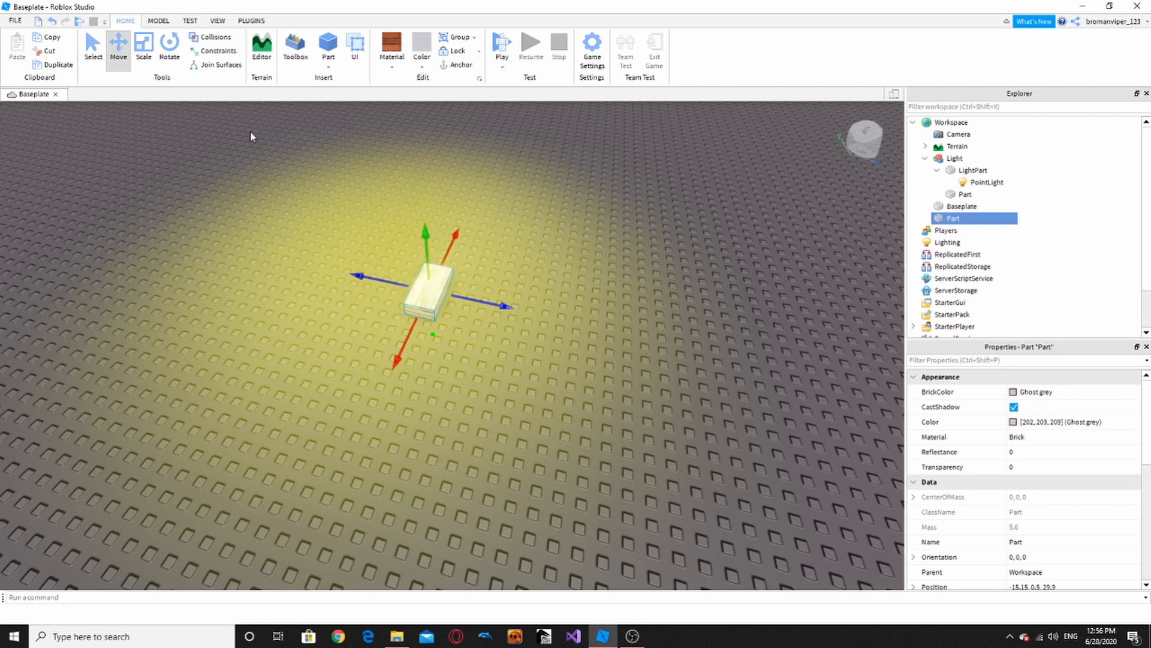
# - Scale the brick part upward into a tall pillar beneath the light
pyautogui.click(144, 58)
pyautogui.moveTo(403, 247); pyautogui.dragTo(416, 146)
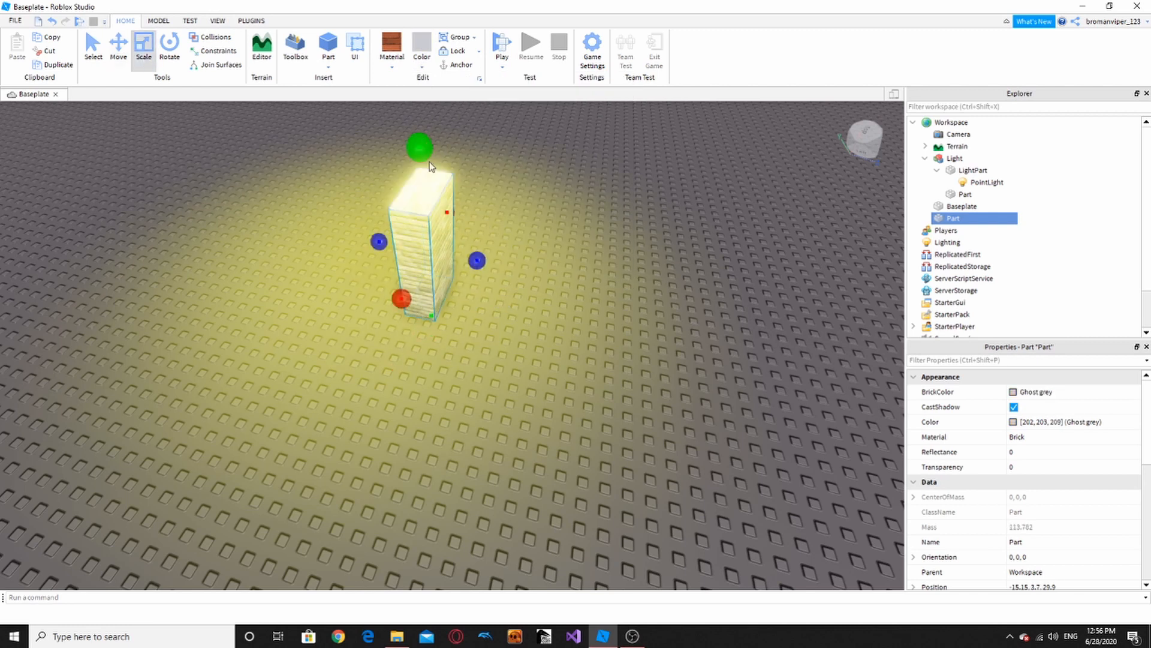
pyautogui.scroll(2, 513, 322)
pyautogui.moveTo(513, 322); pyautogui.dragTo(513, 322, button='right')
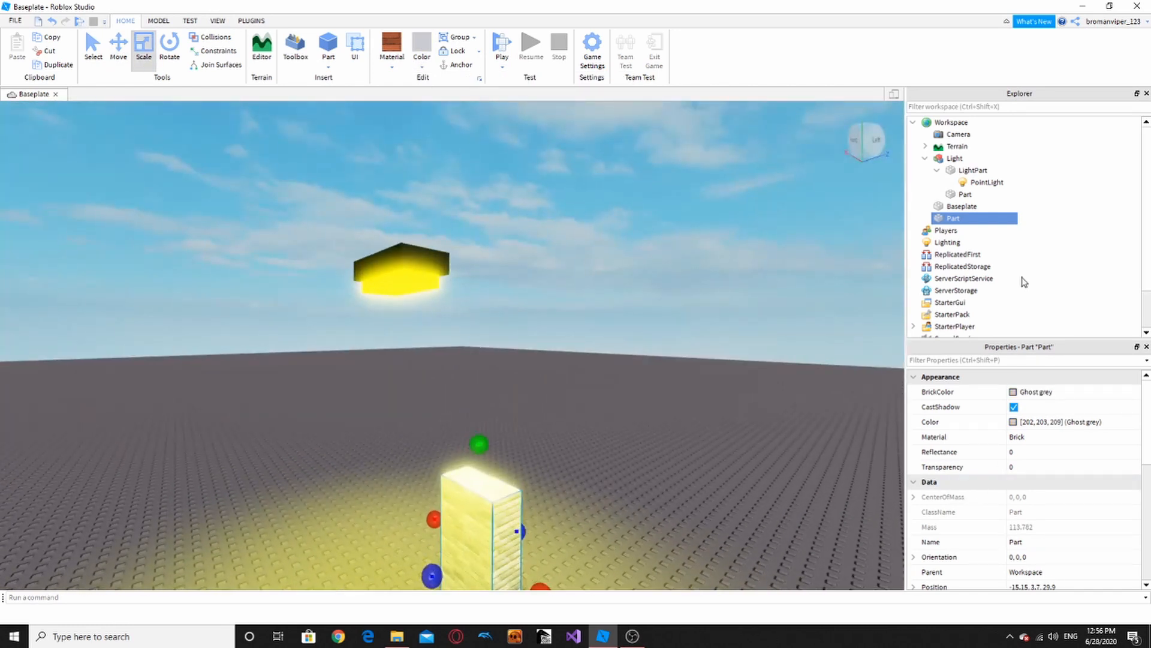
# - Toggle the PointLight's Shadows property and examine how the light falls around the brick pillar from several angles
pyautogui.click(984, 182)
pyautogui.moveTo(713, 440); pyautogui.dragTo(713, 440, button='right')
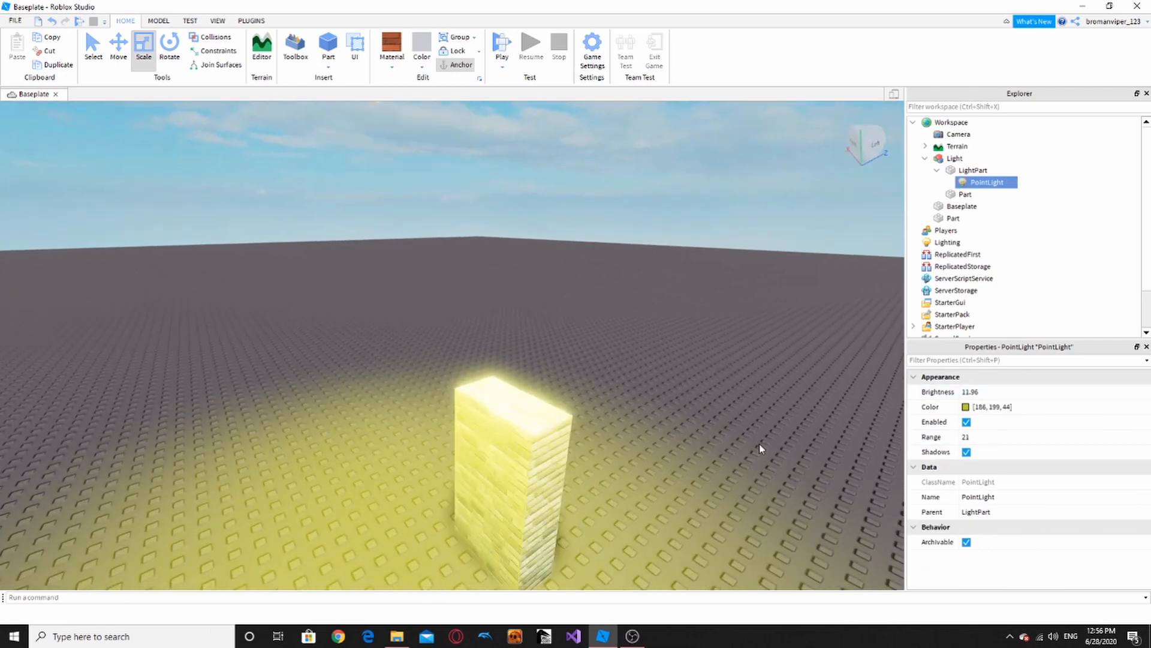
pyautogui.click(967, 453)
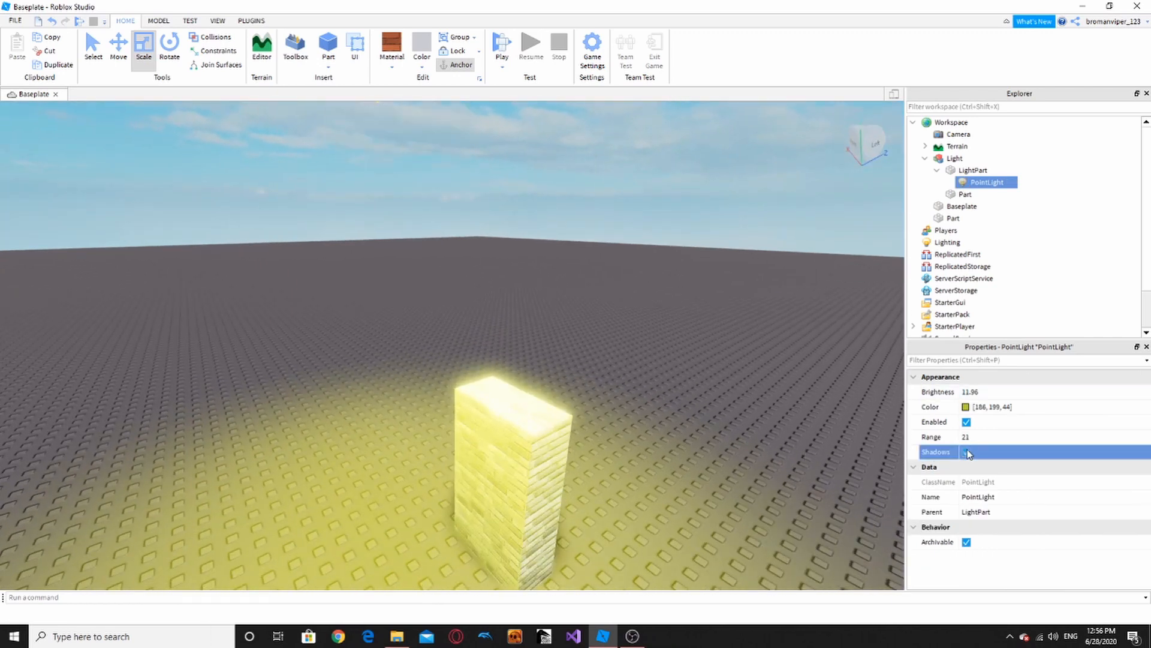
pyautogui.scroll(4, 802, 496)
pyautogui.moveTo(802, 496); pyautogui.dragTo(802, 493, button='right')
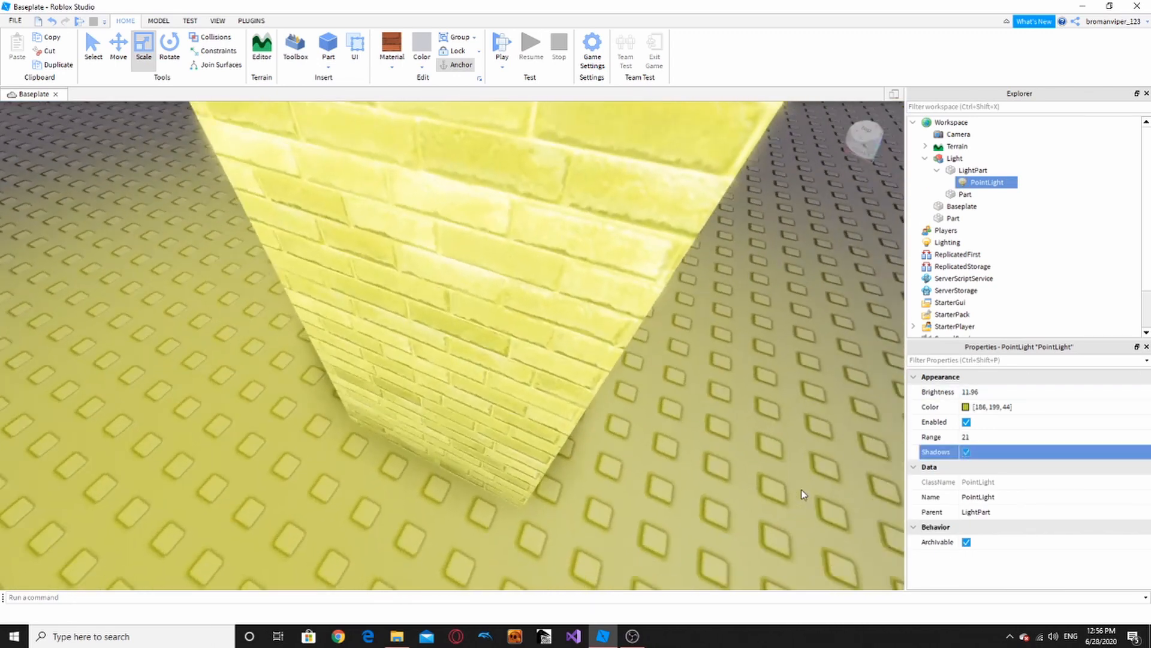
pyautogui.scroll(-2, 802, 493)
pyautogui.scroll(2, 459, 458)
pyautogui.moveTo(458, 456); pyautogui.dragTo(459, 453, button='right')
pyautogui.scroll(2, 458, 453)
pyautogui.scroll(-3, 458, 453)
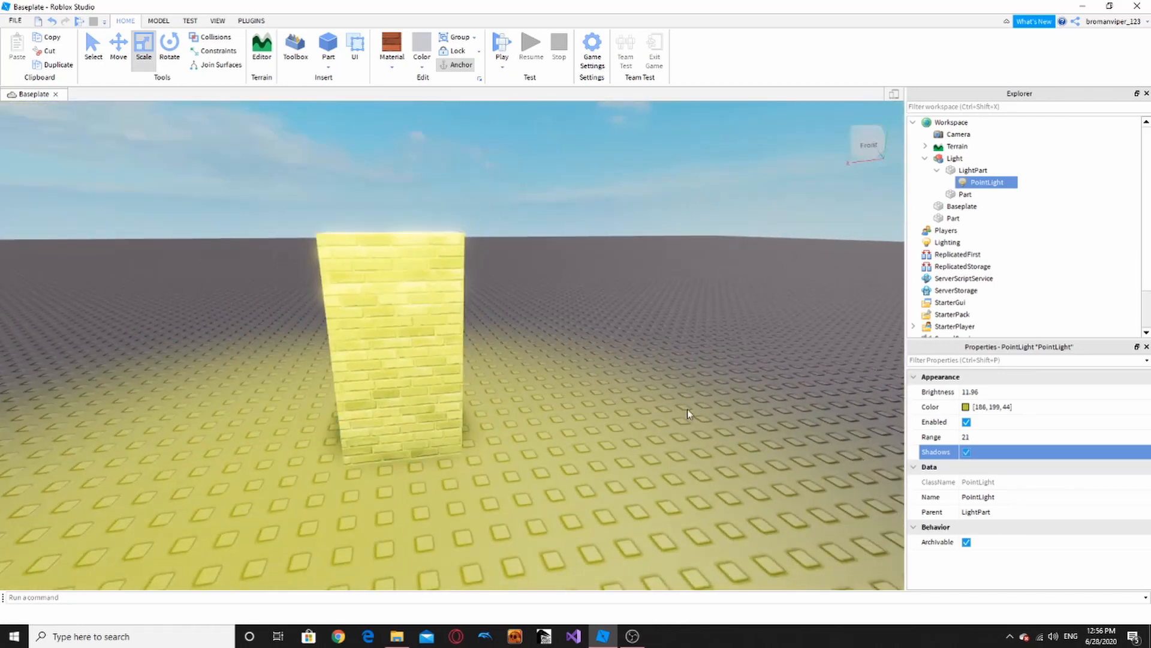
pyautogui.scroll(1, 688, 409)
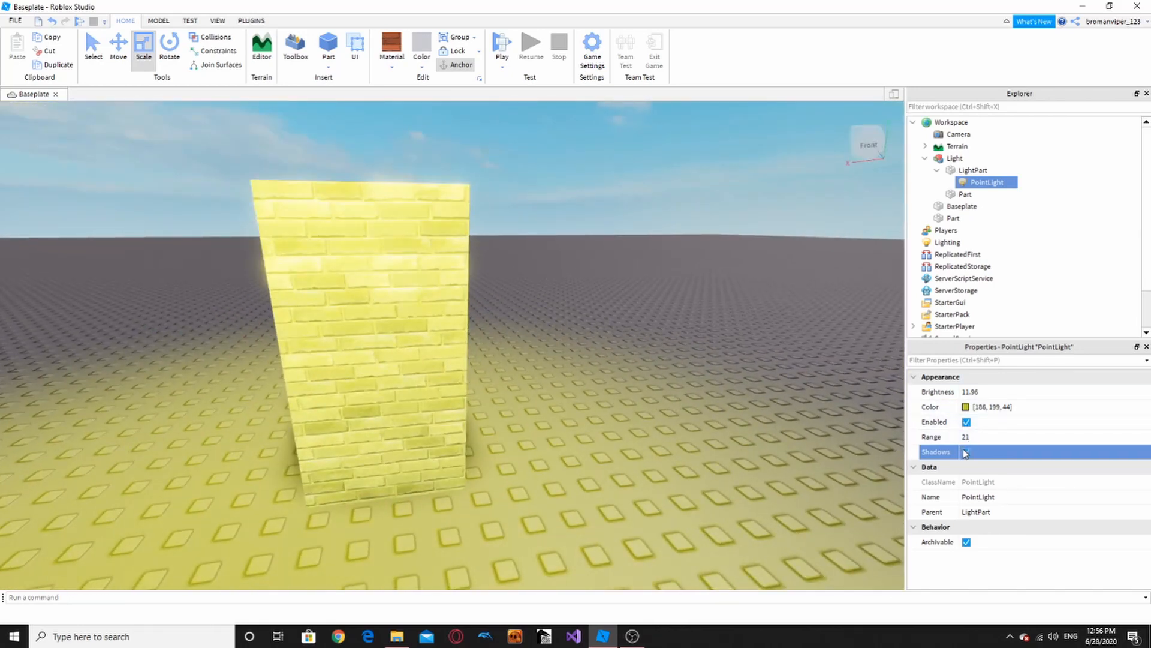
pyautogui.moveTo(682, 466); pyautogui.dragTo(682, 466, button='right')
pyautogui.scroll(-3, 601, 408)
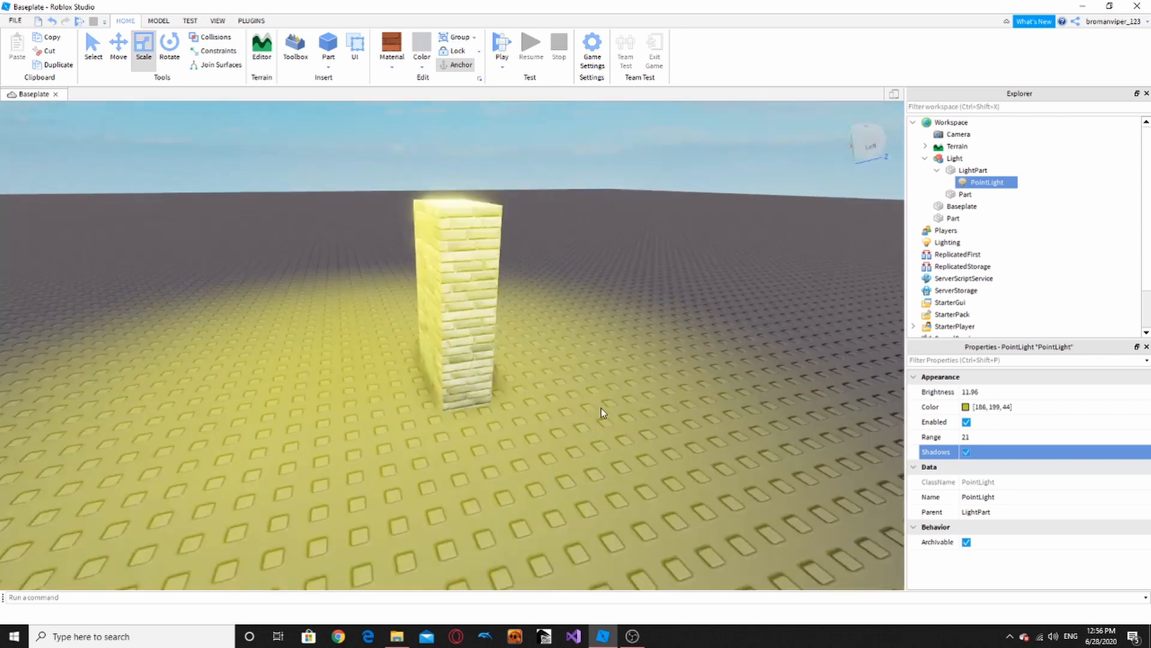
# - Scale the brick pillar sideways into a wide wall in the lit area
pyautogui.click(460, 341)
pyautogui.moveTo(510, 304); pyautogui.dragTo(625, 313)
pyautogui.click(463, 311)
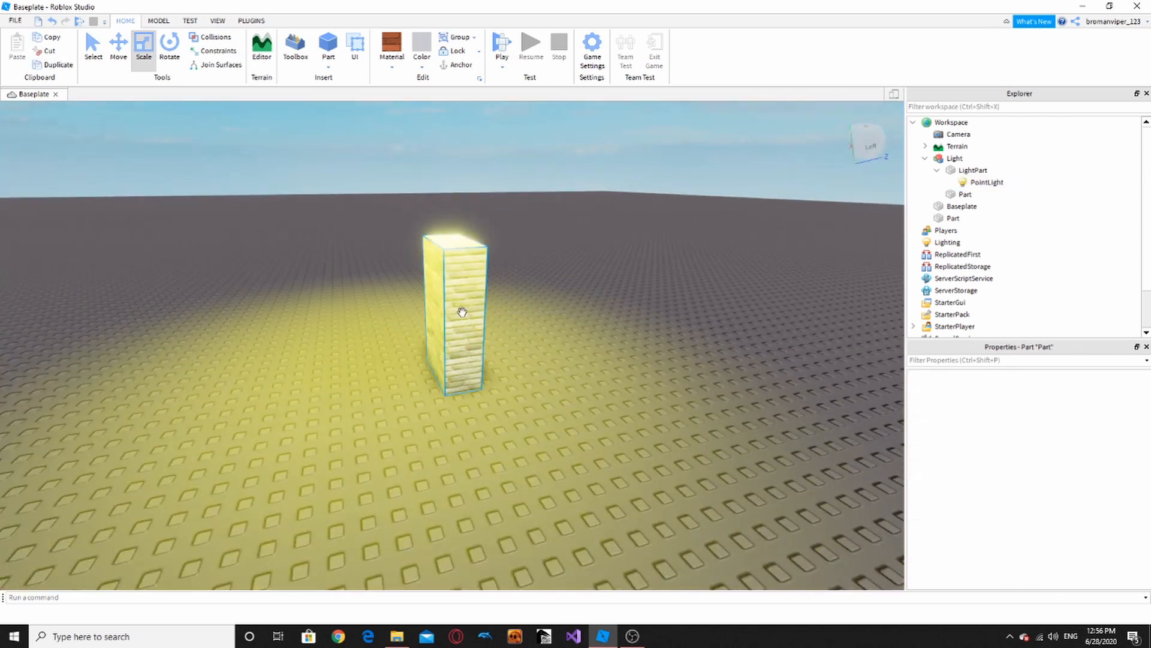
pyautogui.moveTo(505, 307); pyautogui.dragTo(605, 303)
pyautogui.click(620, 391)
# - Delete the brick part from the baseplate
pyautogui.scroll(-3, 418, 300)
pyautogui.click(568, 372)
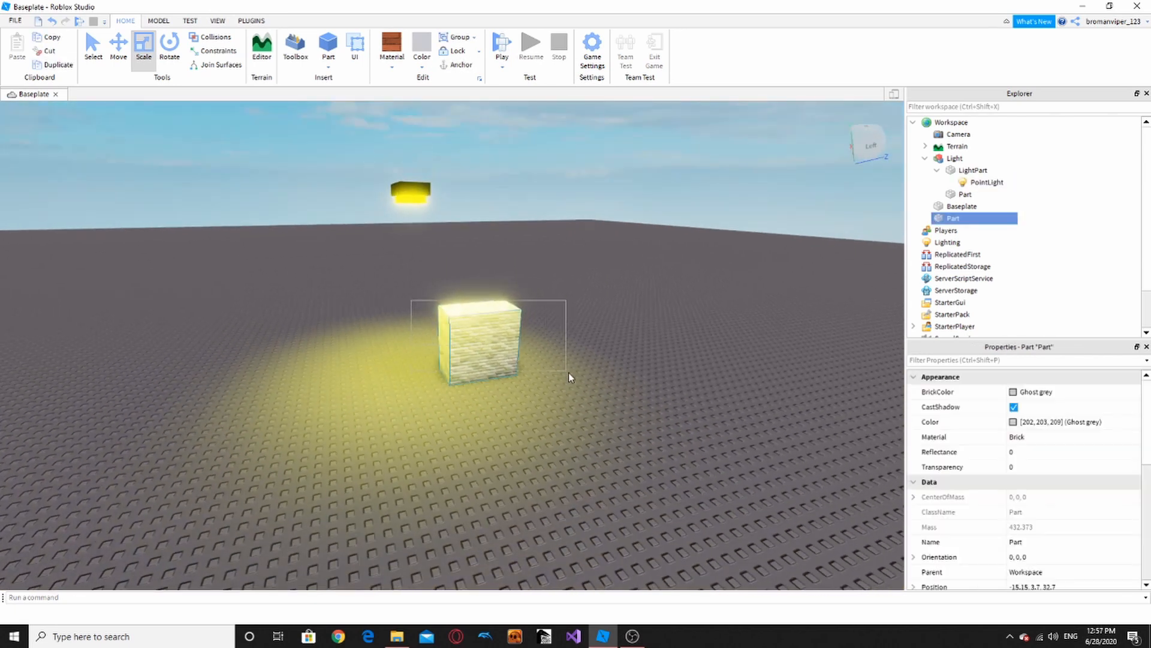
pyautogui.press('Delete')
# - Check the PointLight's Archivable property and inspect the Light model from below and above
pyautogui.click(986, 183)
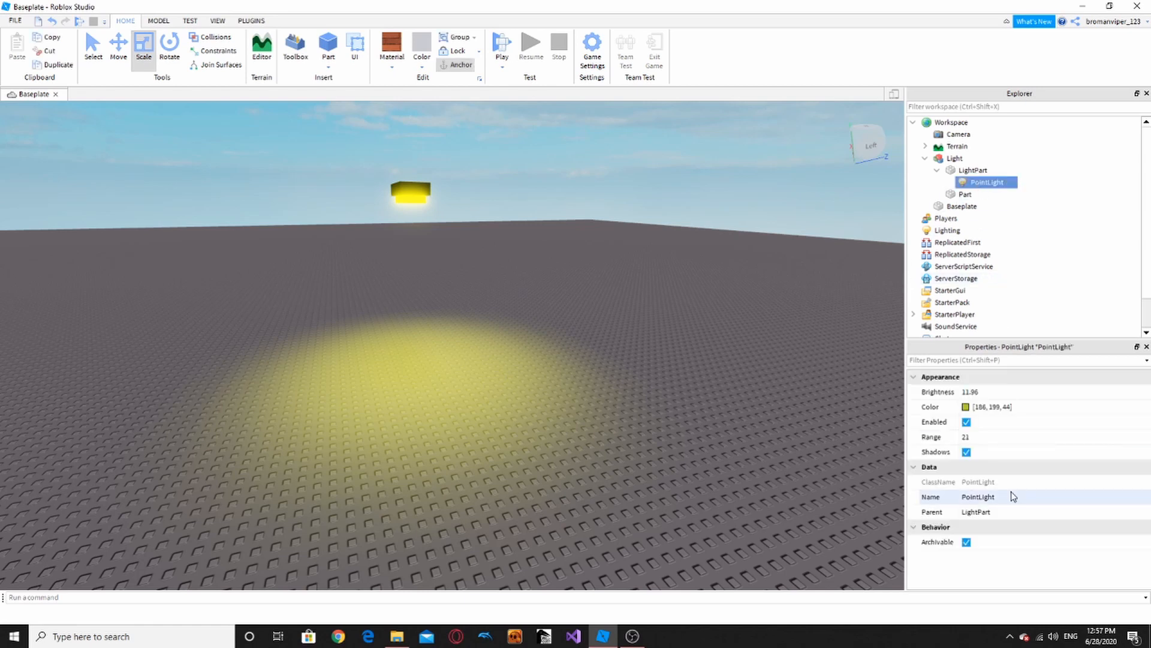
pyautogui.click(966, 542)
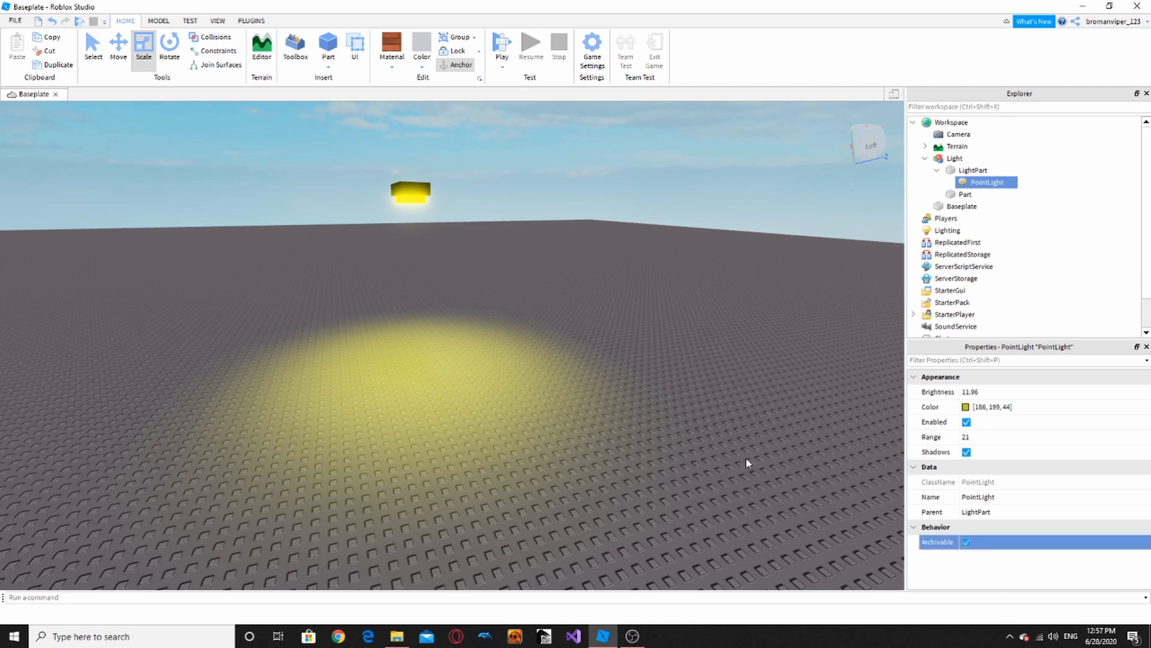
pyautogui.click(678, 405)
pyautogui.moveTo(678, 404); pyautogui.dragTo(677, 405, button='right')
pyautogui.click(496, 348)
pyautogui.scroll(3, 480, 318)
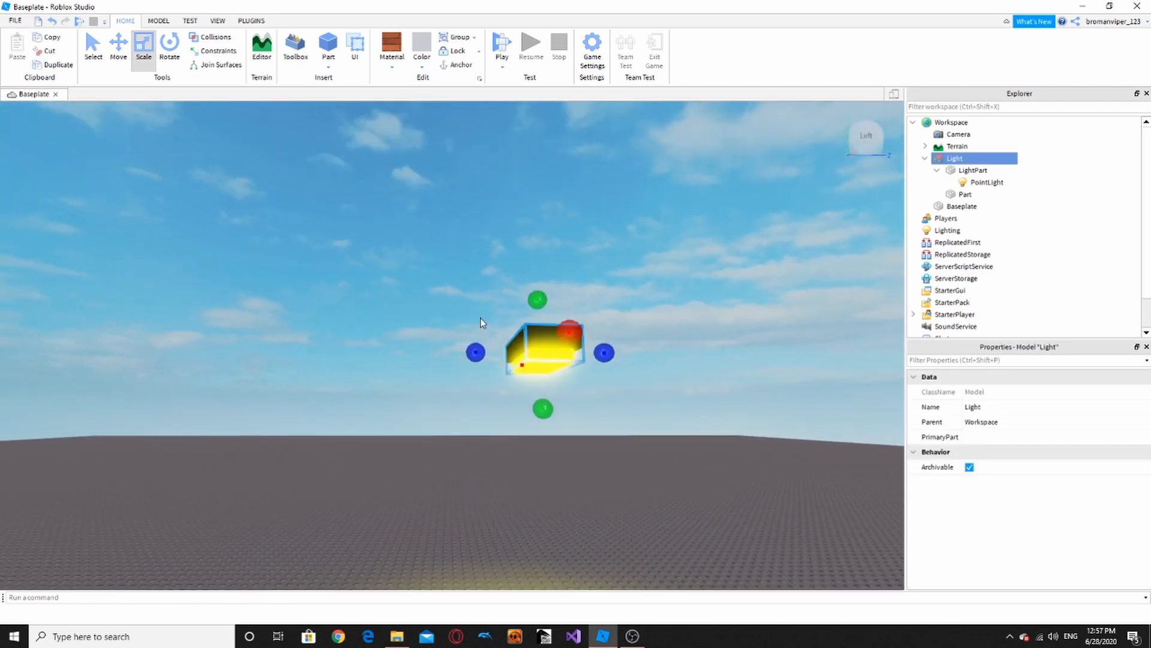
pyautogui.moveTo(466, 380); pyautogui.dragTo(466, 380, button='right')
pyautogui.scroll(-2, 466, 380)
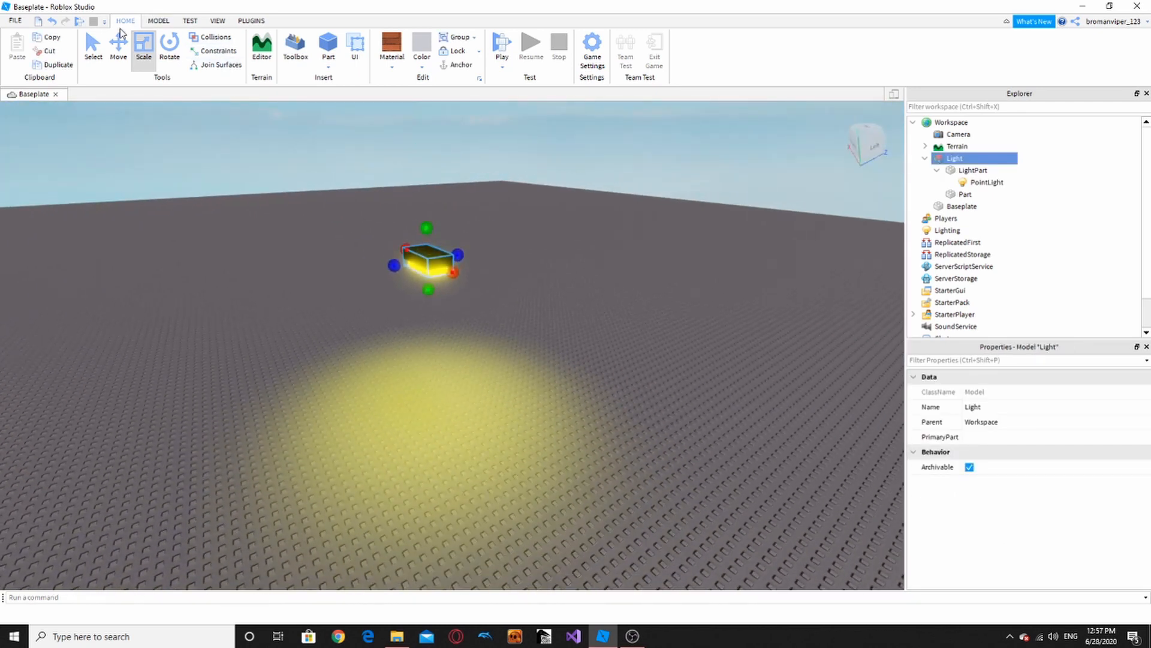
pyautogui.click(119, 45)
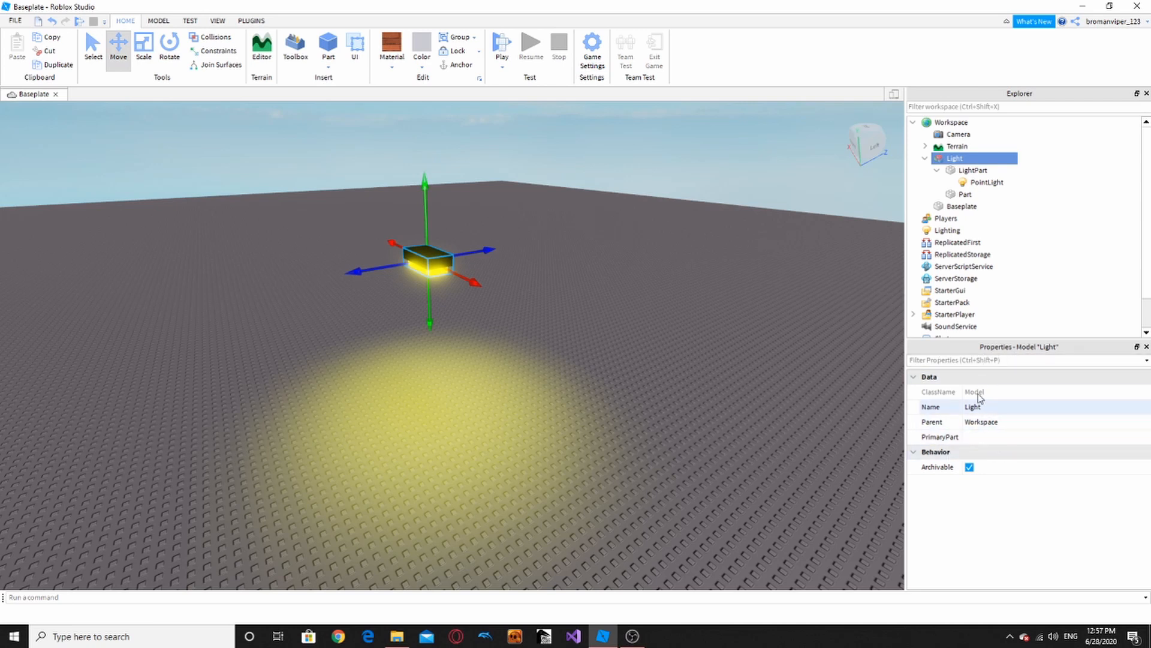
# - Delete the PointLight from LightPart and add a SpotLight in its place
pyautogui.click(968, 184)
pyautogui.press('Delete')
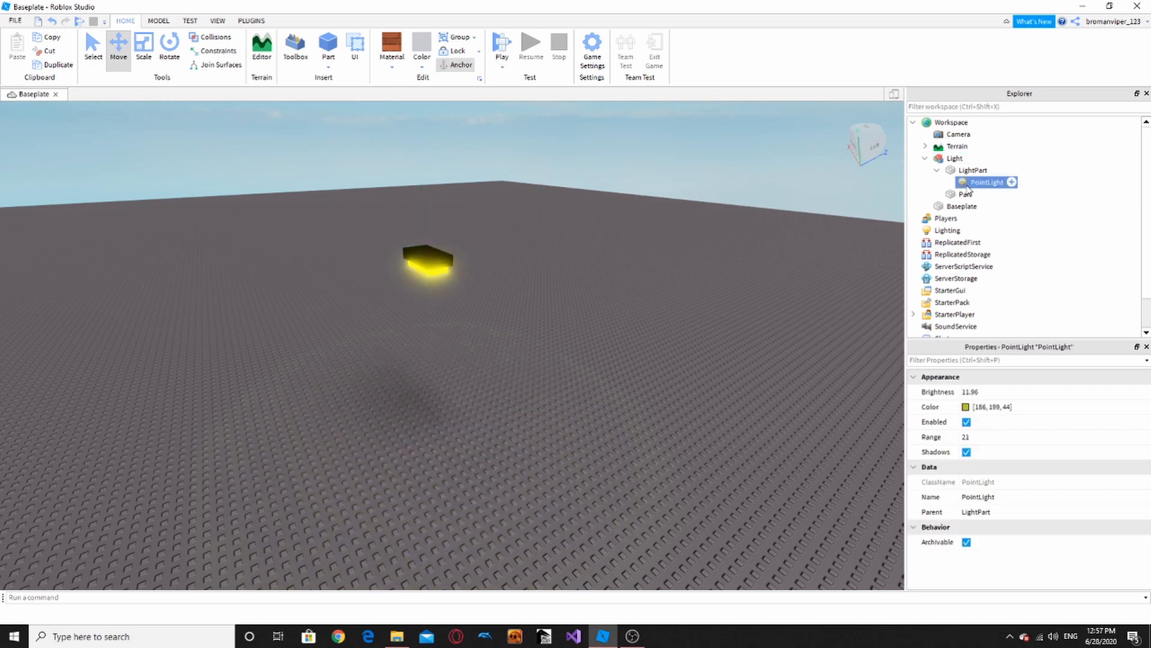
pyautogui.click(966, 171)
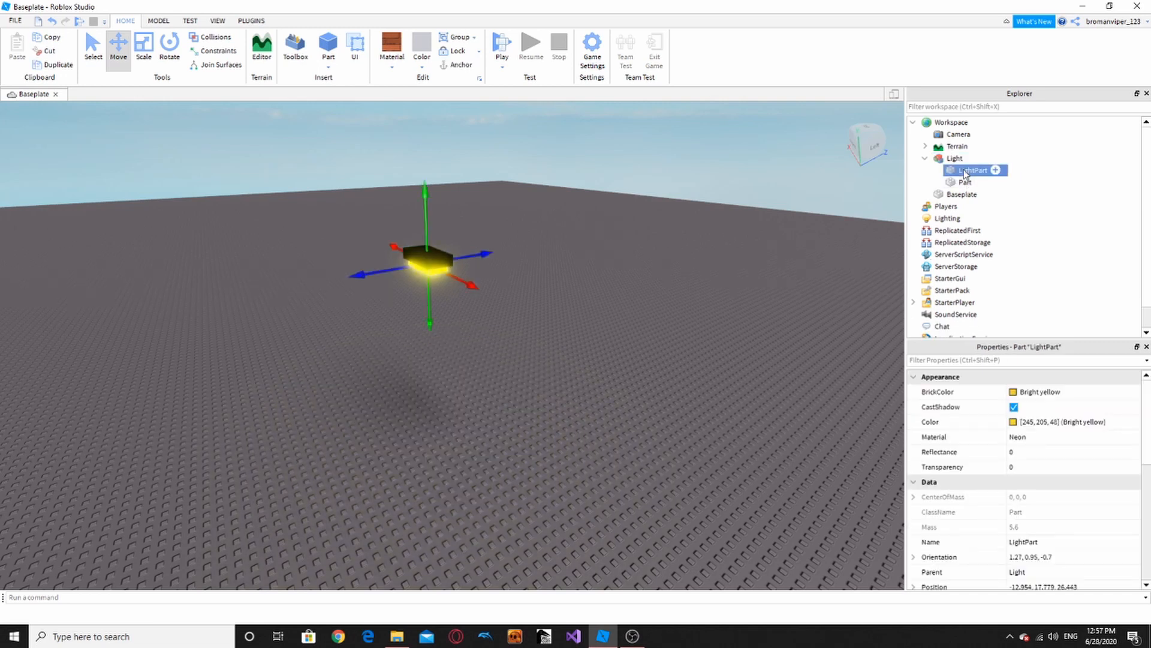
pyautogui.click(996, 170)
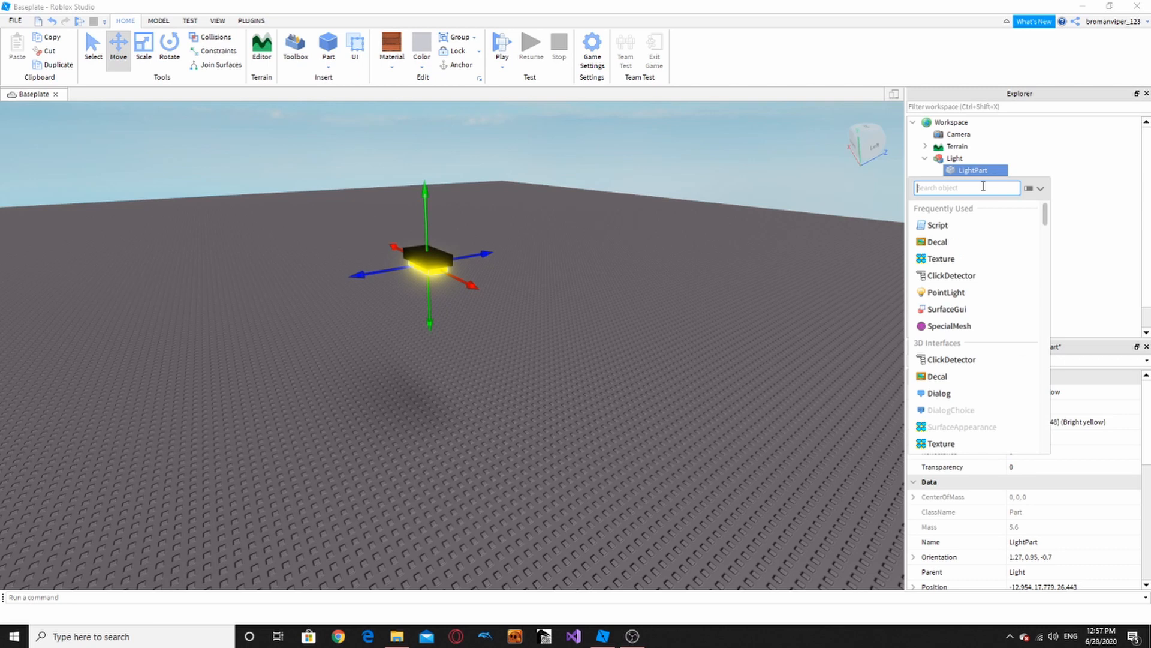
pyautogui.write('spo')
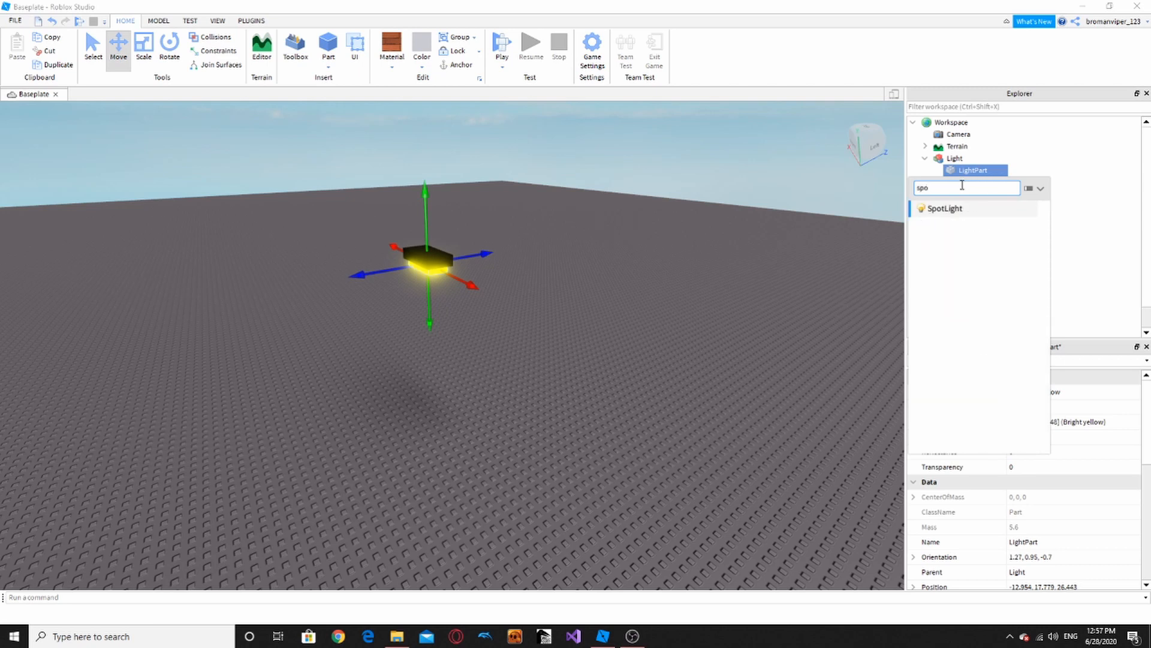
pyautogui.click(954, 210)
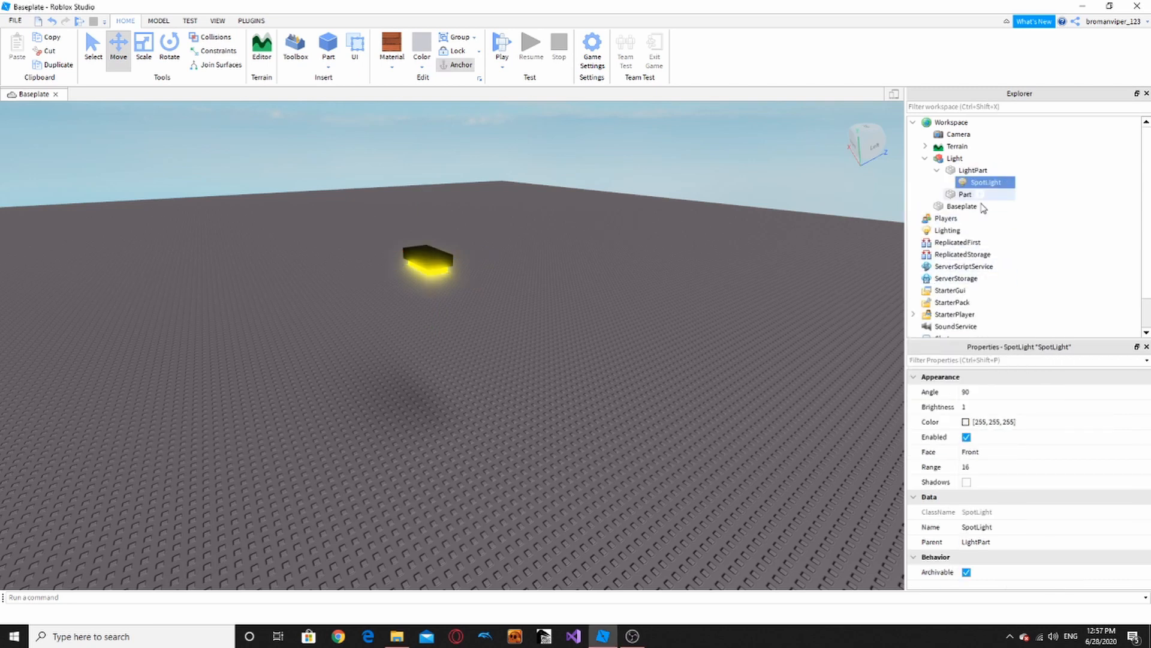
# - Vary the SpotLight's brightness through 4.1 and leave it at 0
pyautogui.scroll(4, 727, 408)
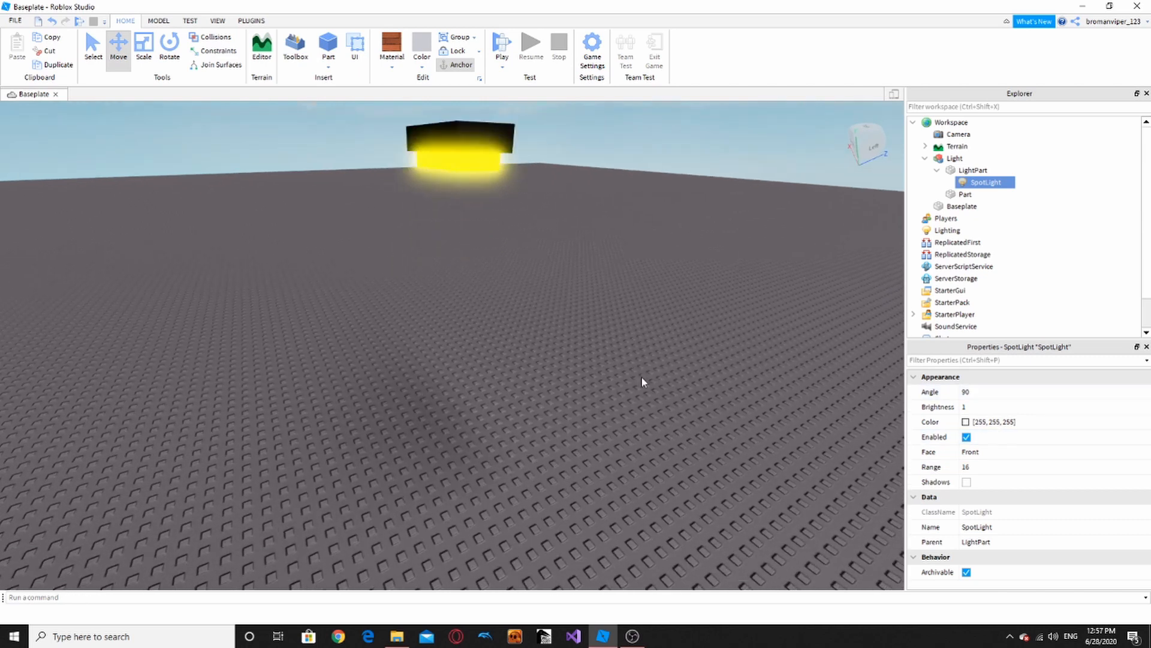
pyautogui.scroll(-4, 642, 382)
pyautogui.click(996, 407)
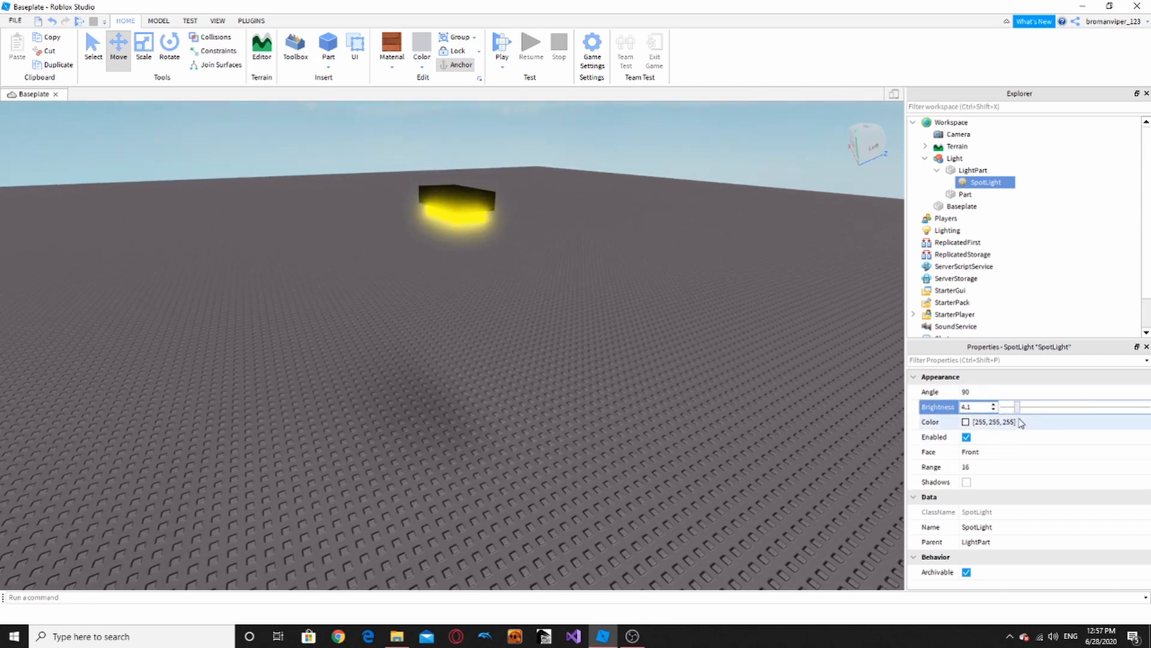
# - Rotate the Light model slightly with the Rotate tool and inspect the fixture and its SpotLight from close up
pyautogui.moveTo(475, 279); pyautogui.dragTo(467, 226, button='right')
pyautogui.scroll(2, 468, 227)
pyautogui.click(468, 226)
pyautogui.scroll(-2, 450, 217)
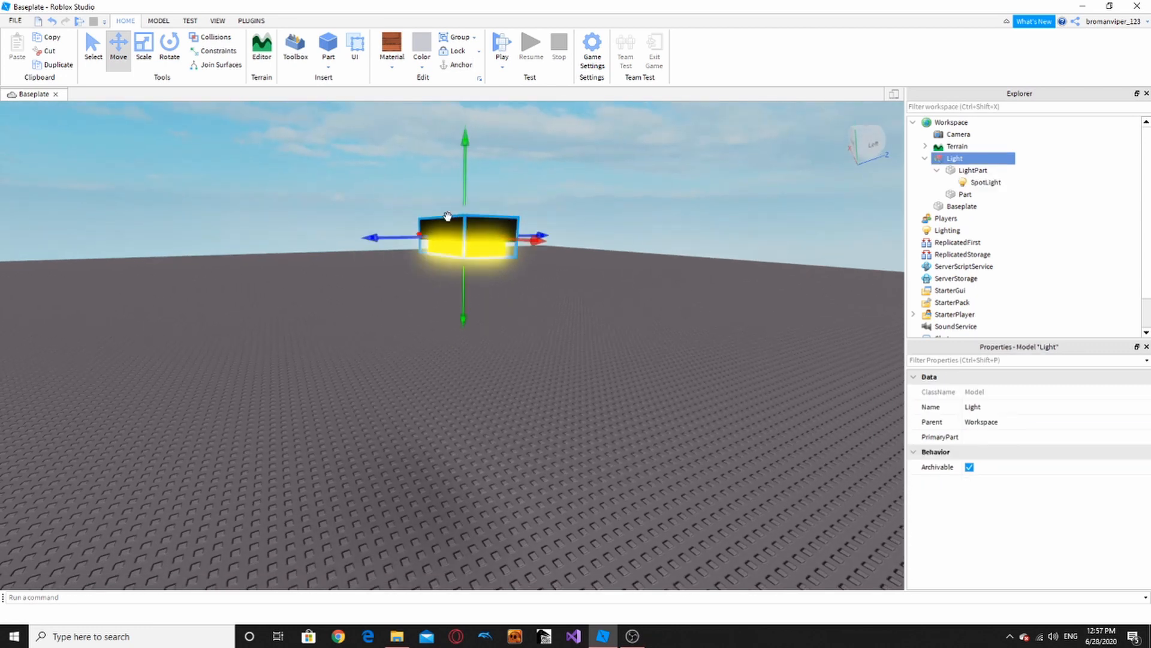
pyautogui.click(170, 54)
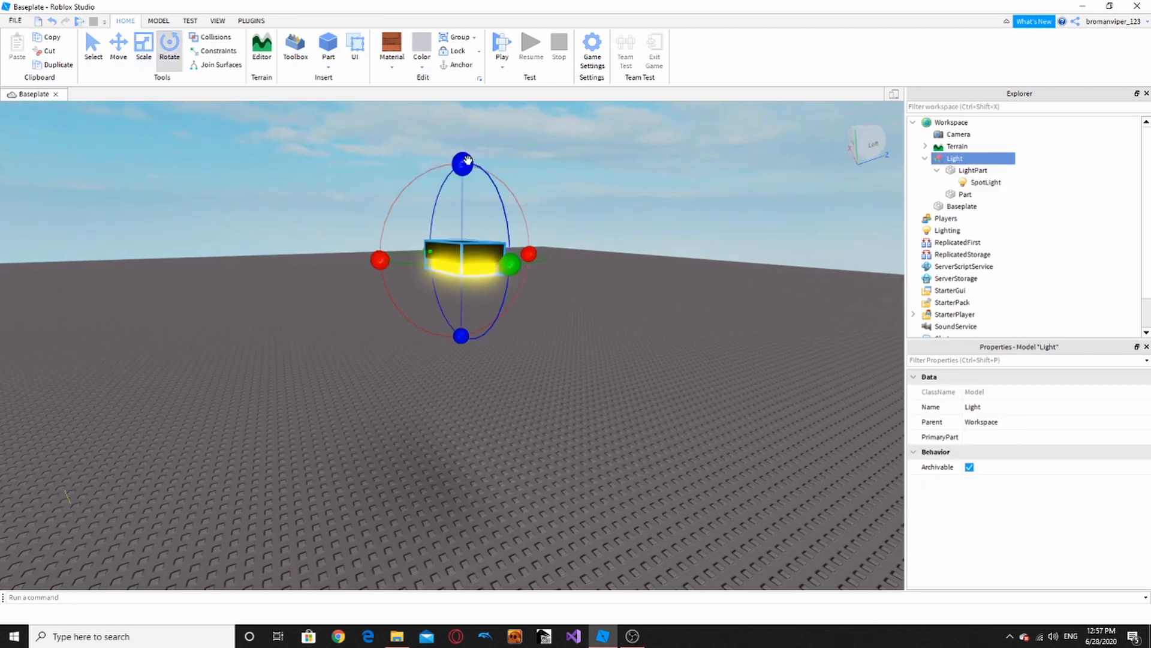
pyautogui.moveTo(529, 254); pyautogui.dragTo(493, 250)
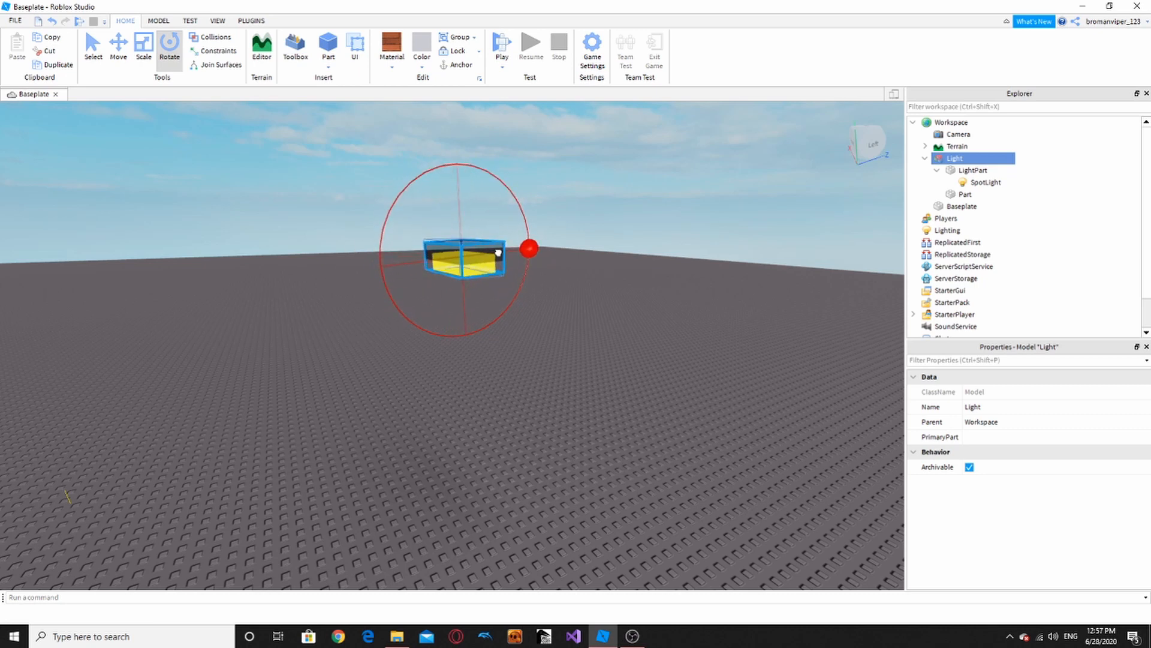
pyautogui.click(957, 183)
pyautogui.moveTo(759, 344); pyautogui.dragTo(745, 354, button='right')
pyautogui.press('w')
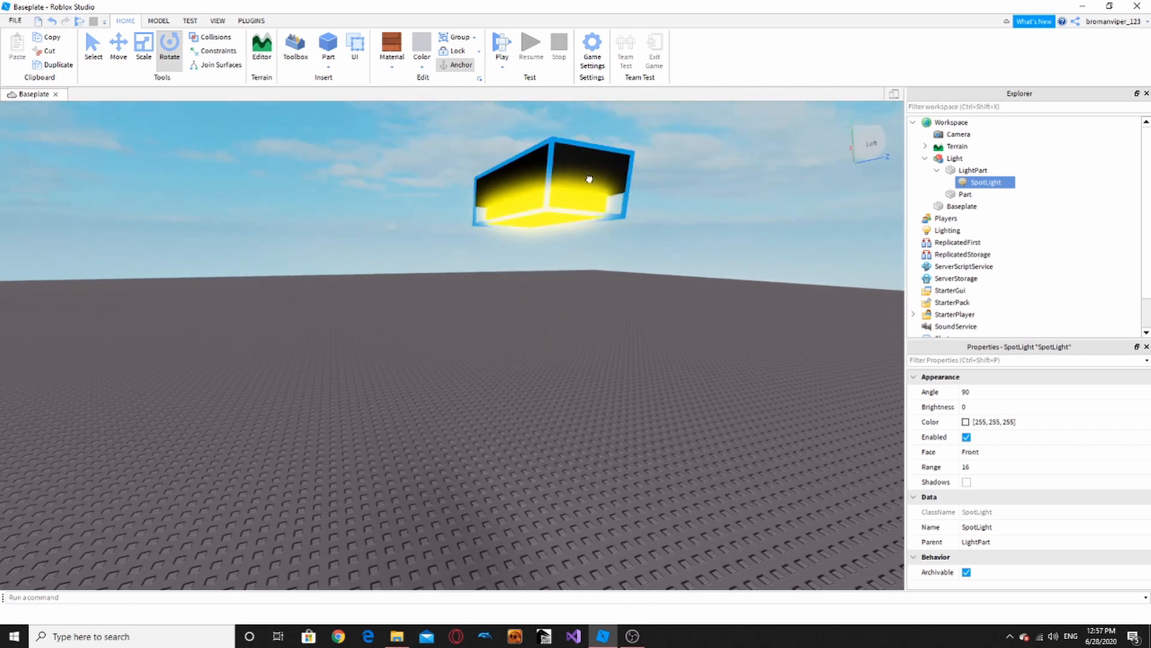
pyautogui.click(586, 174)
pyautogui.moveTo(390, 200); pyautogui.dragTo(388, 203)
# - Set the SpotLight's Face property to Bottom and view the baseplate below the fixture
pyautogui.click(958, 182)
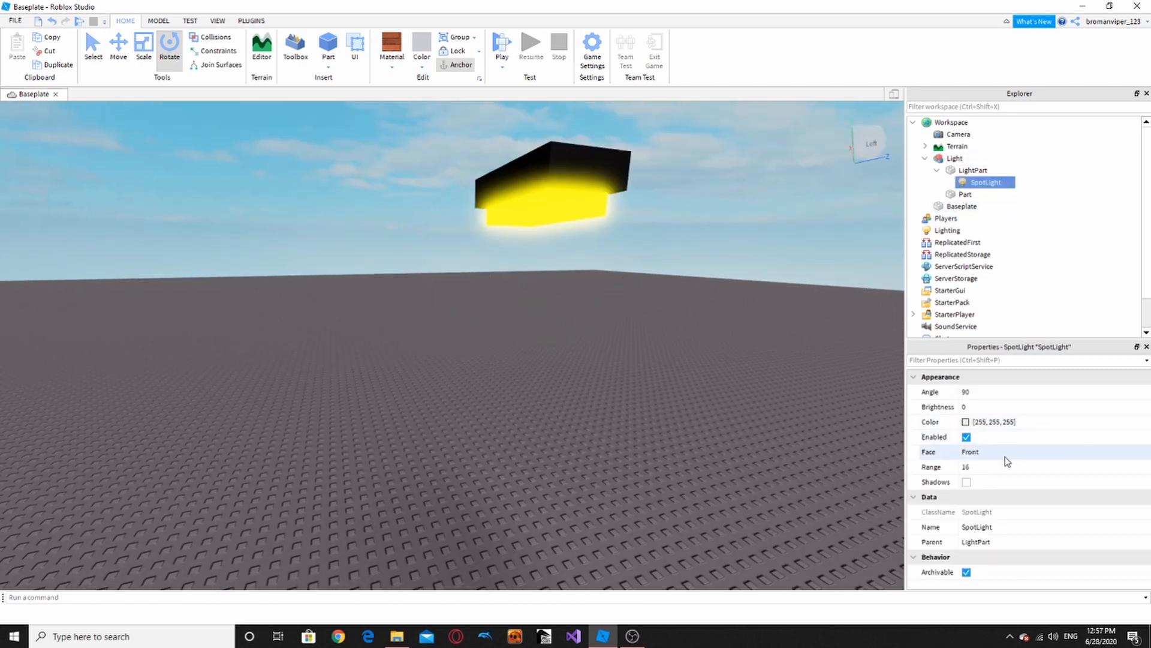
pyautogui.click(1011, 456)
pyautogui.click(1012, 459)
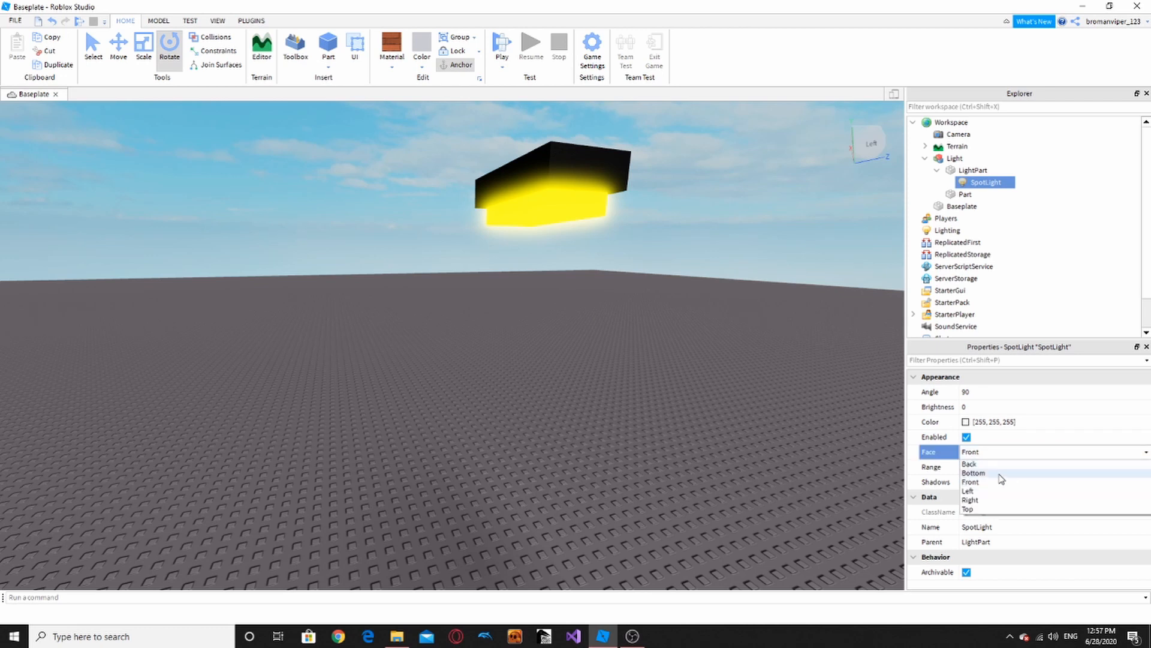
pyautogui.click(983, 503)
pyautogui.moveTo(740, 438); pyautogui.dragTo(740, 442, button='right')
pyautogui.scroll(-2, 740, 442)
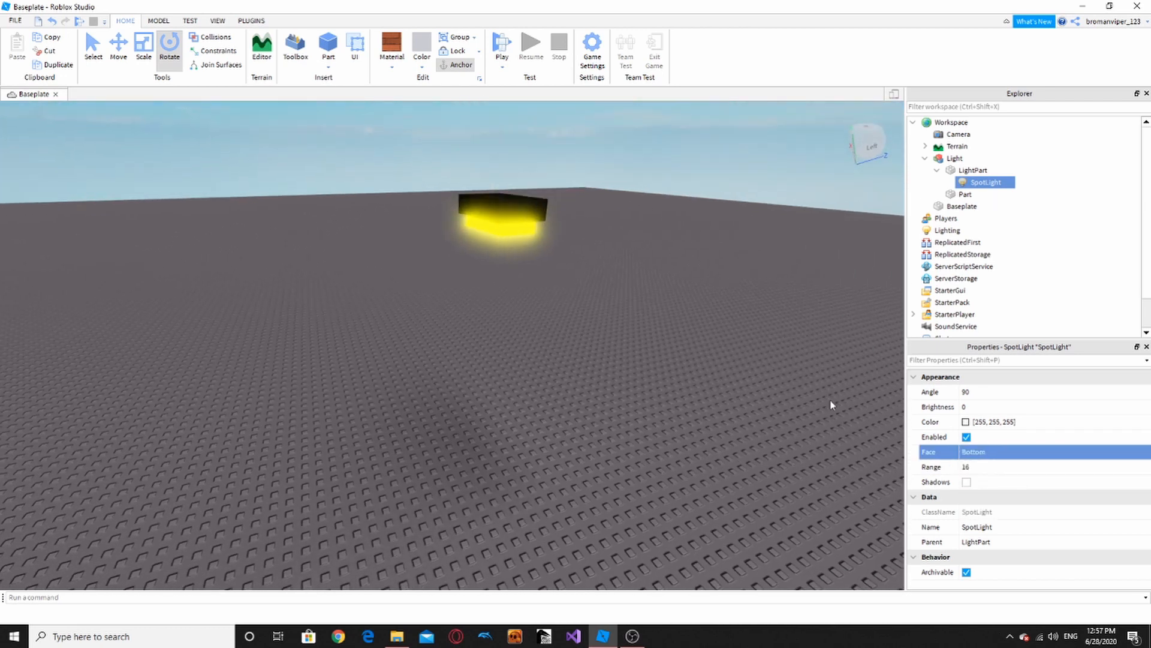
# - Set the SpotLight's Face property to Top and raise its Brightness to 15.24
pyautogui.click(1002, 456)
pyautogui.click(1000, 459)
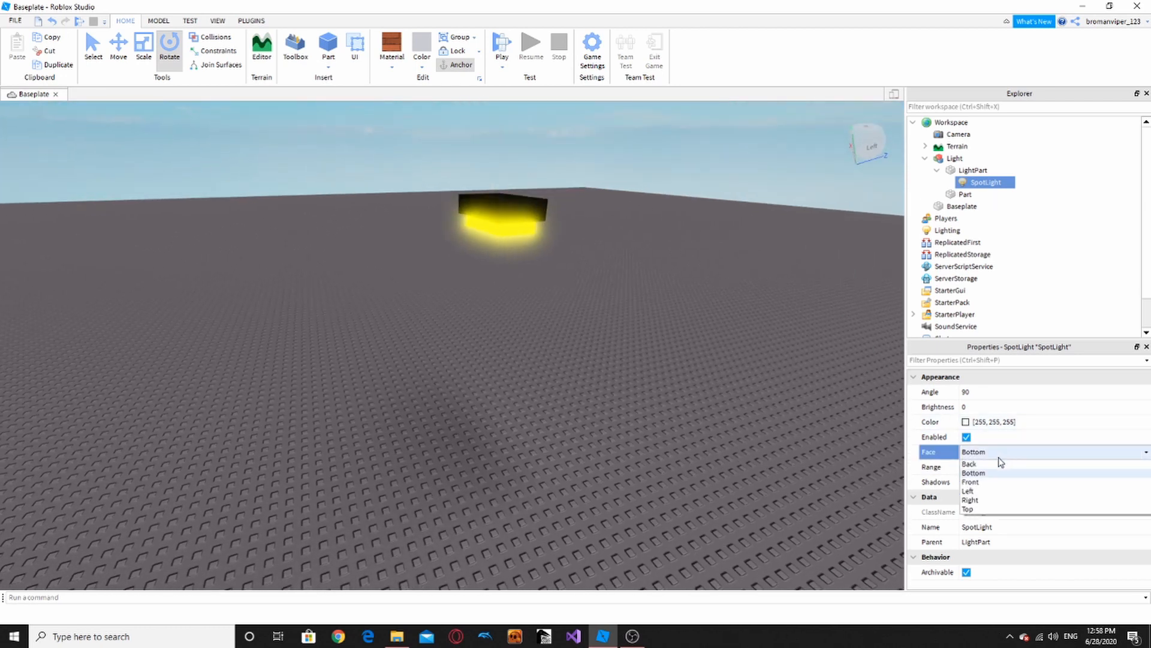
pyautogui.click(971, 509)
pyautogui.click(994, 407)
pyautogui.moveTo(1006, 408); pyautogui.dragTo(1062, 408)
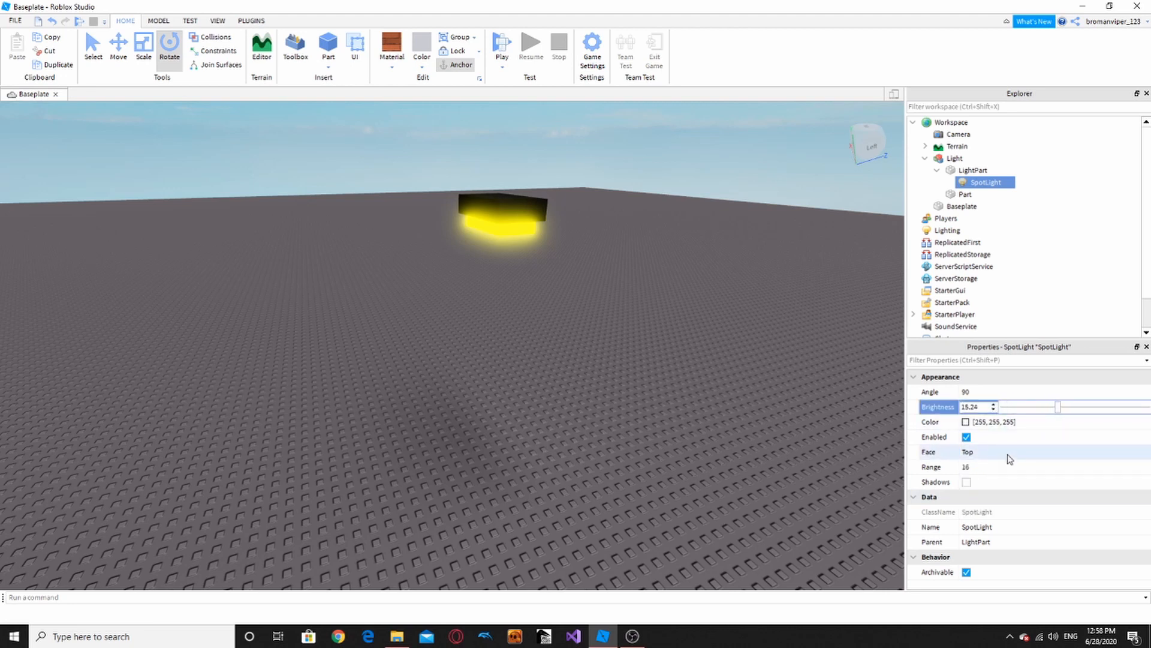
# - Switch the SpotLight's Face property to Back, and after that to Bottom to light the baseplate
pyautogui.click(1010, 459)
pyautogui.click(1008, 459)
pyautogui.click(1003, 467)
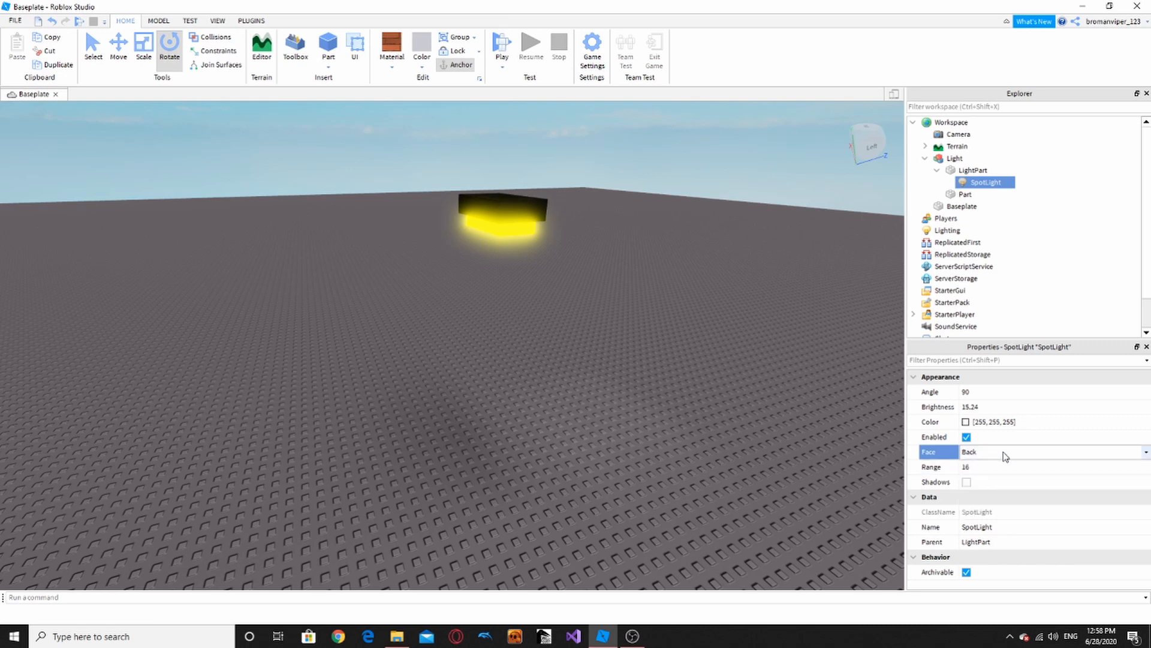
pyautogui.click(1005, 455)
pyautogui.click(997, 479)
pyautogui.moveTo(754, 443); pyautogui.dragTo(752, 455, button='right')
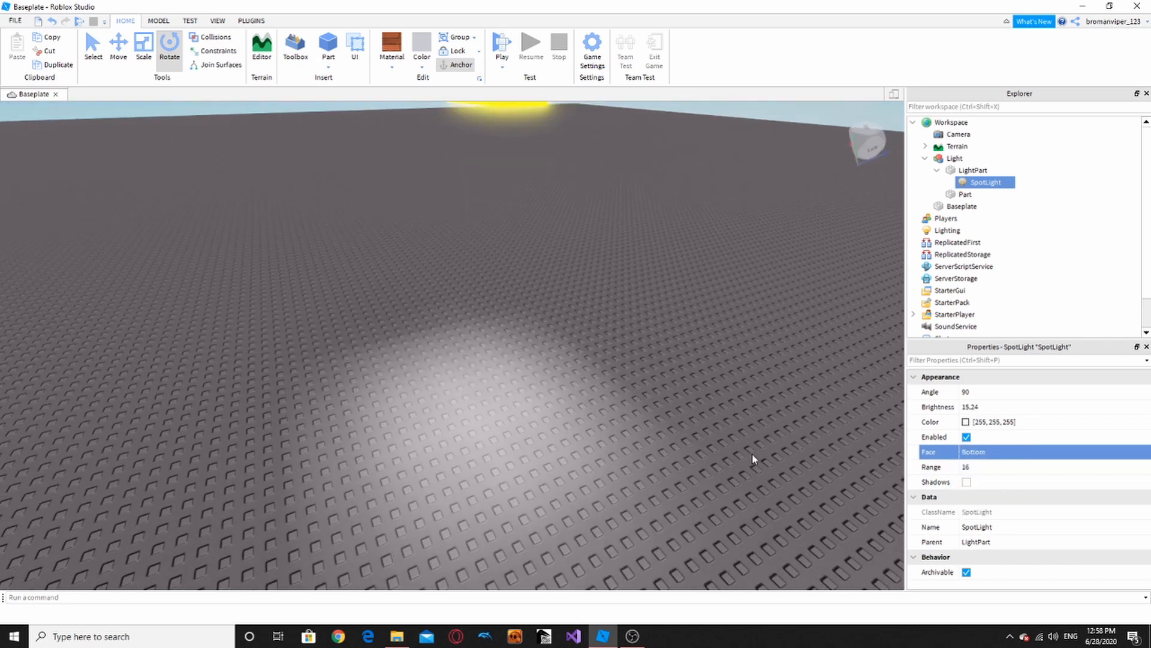
# - Examine the fixture and the light it casts on the baseplate from several distances and angles
pyautogui.scroll(2, 752, 454)
pyautogui.scroll(-2, 888, 444)
pyautogui.scroll(2, 416, 277)
pyautogui.scroll(-3, 457, 175)
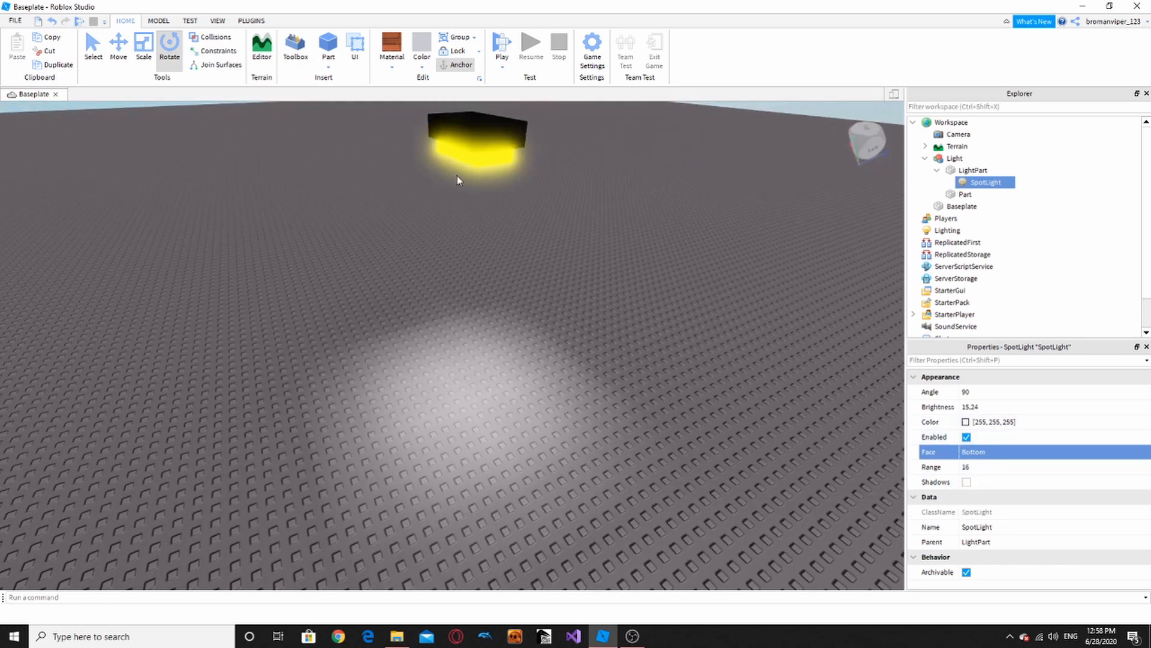
pyautogui.moveTo(480, 205); pyautogui.dragTo(483, 230, button='right')
pyautogui.scroll(-1, 653, 306)
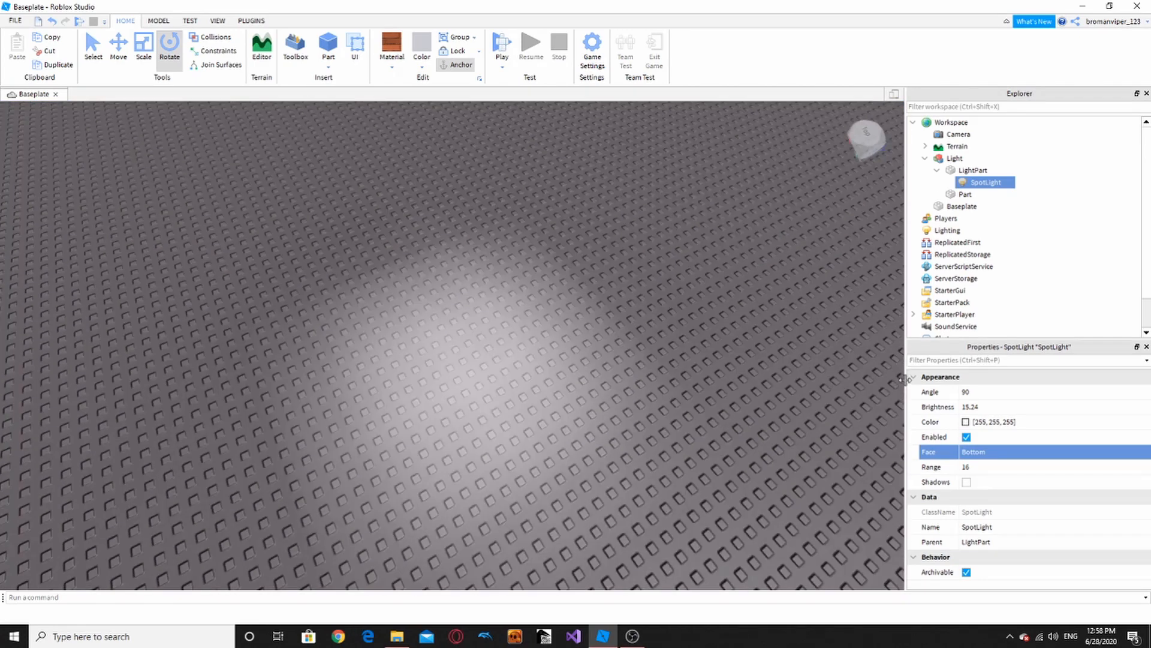
pyautogui.scroll(1, 711, 453)
pyautogui.scroll(-3, 675, 437)
pyautogui.scroll(2, 645, 434)
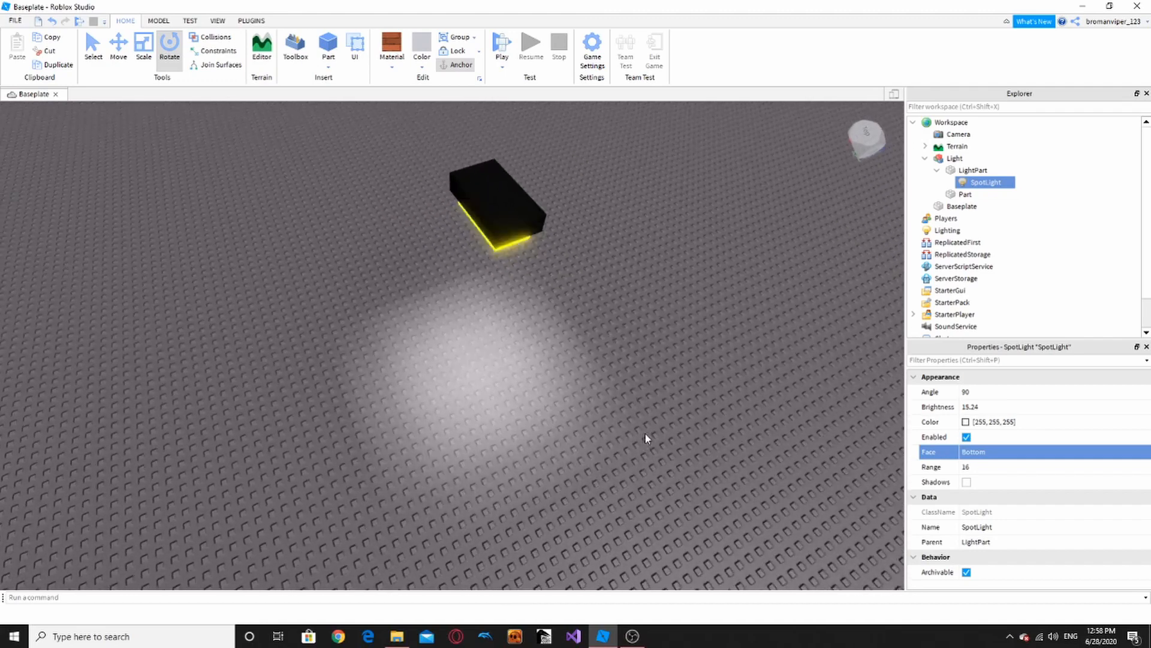
pyautogui.moveTo(645, 434); pyautogui.dragTo(645, 434, button='right')
pyautogui.moveTo(451, 227); pyautogui.dragTo(451, 227, button='right')
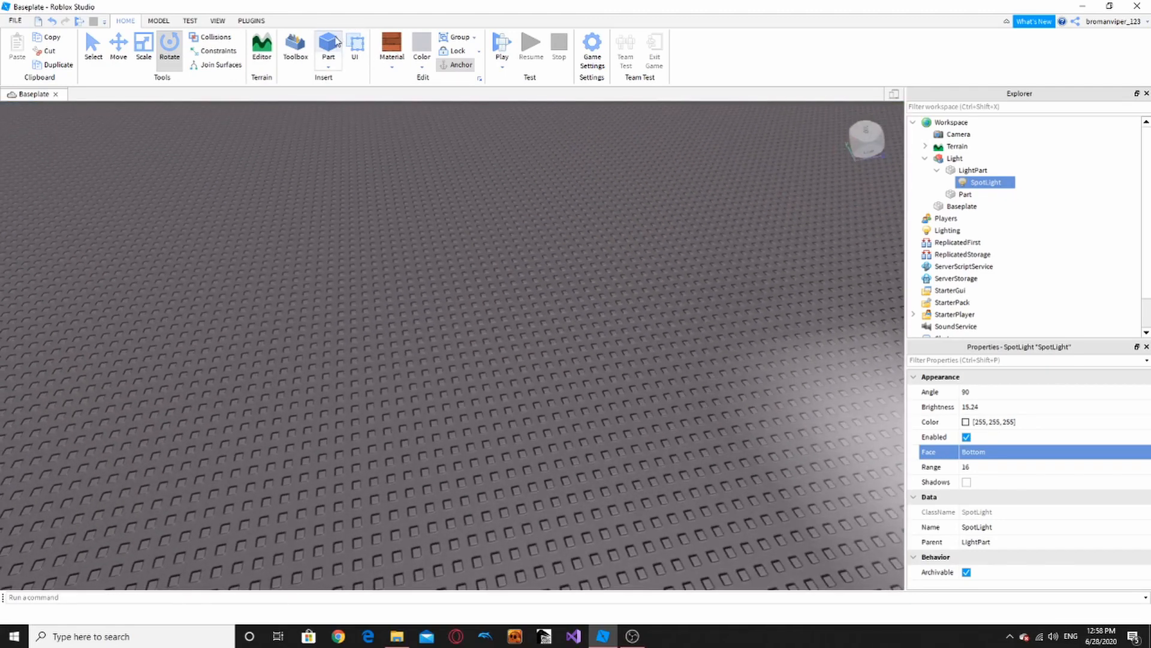
# - Insert a block part on the baseplate as a demonstration object and view it from close up
pyautogui.click(328, 45)
pyautogui.click(453, 336)
pyautogui.scroll(5, 462, 341)
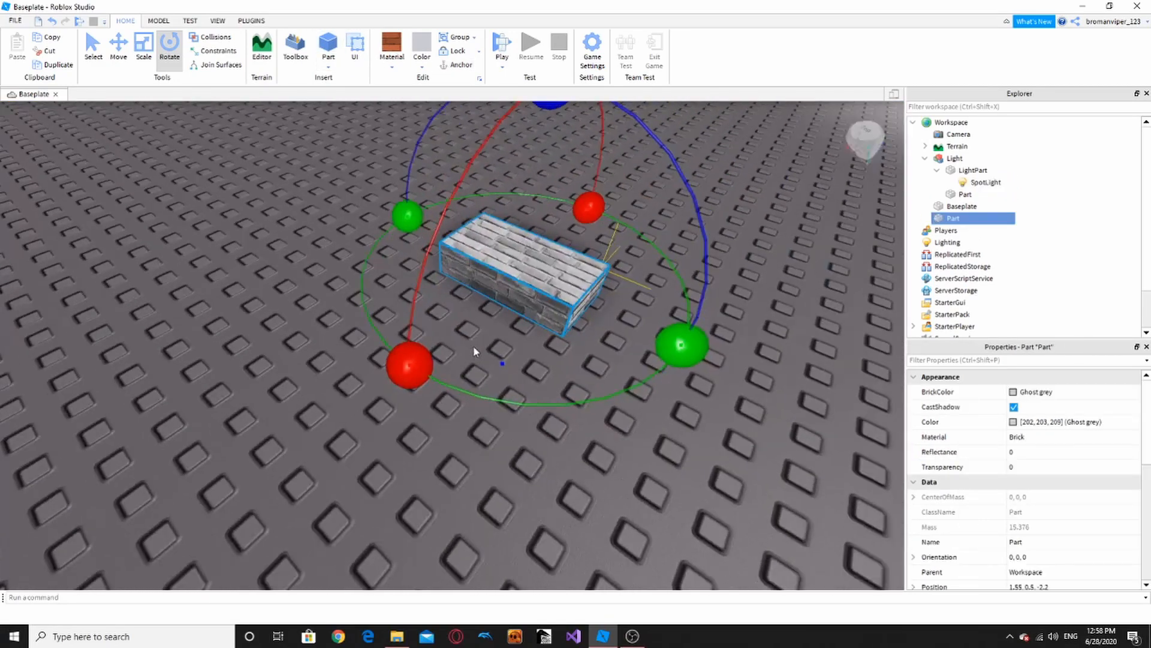
pyautogui.moveTo(470, 340); pyautogui.dragTo(472, 297, button='right')
pyautogui.scroll(3, 471, 297)
pyautogui.scroll(-5, 471, 297)
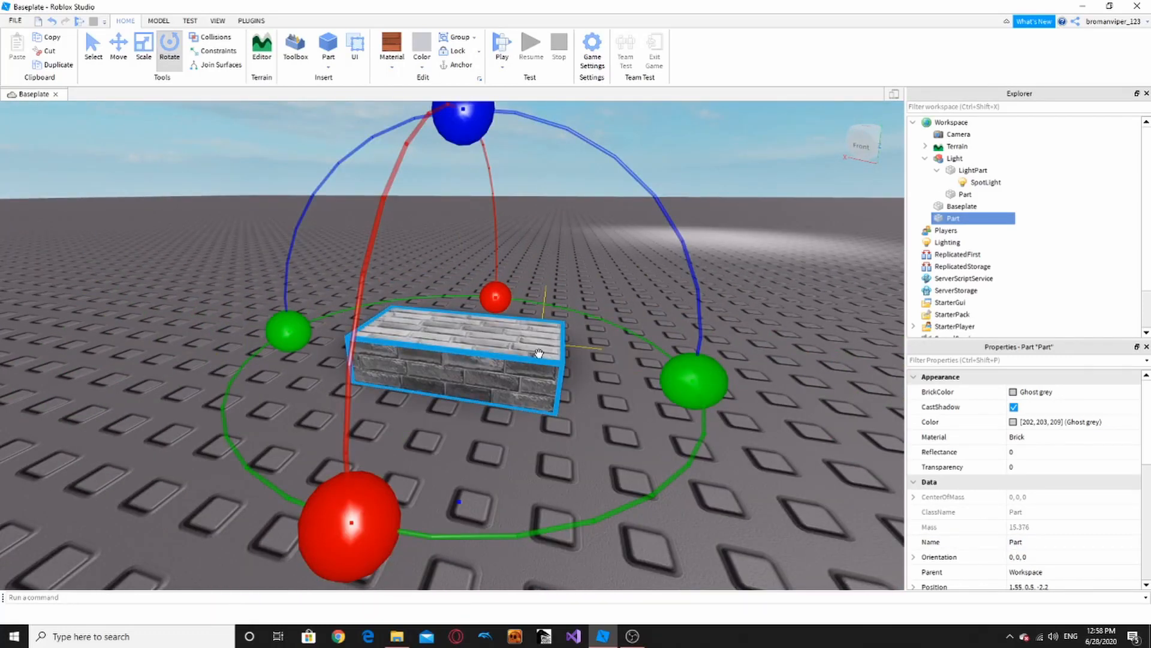
# - Examine the block part's Surface properties, highlighting its FrontSurface, BottomSurface and BackSurface in the viewport
pyautogui.press('s')
pyautogui.press('w')
pyautogui.scroll(-8, 1055, 498)
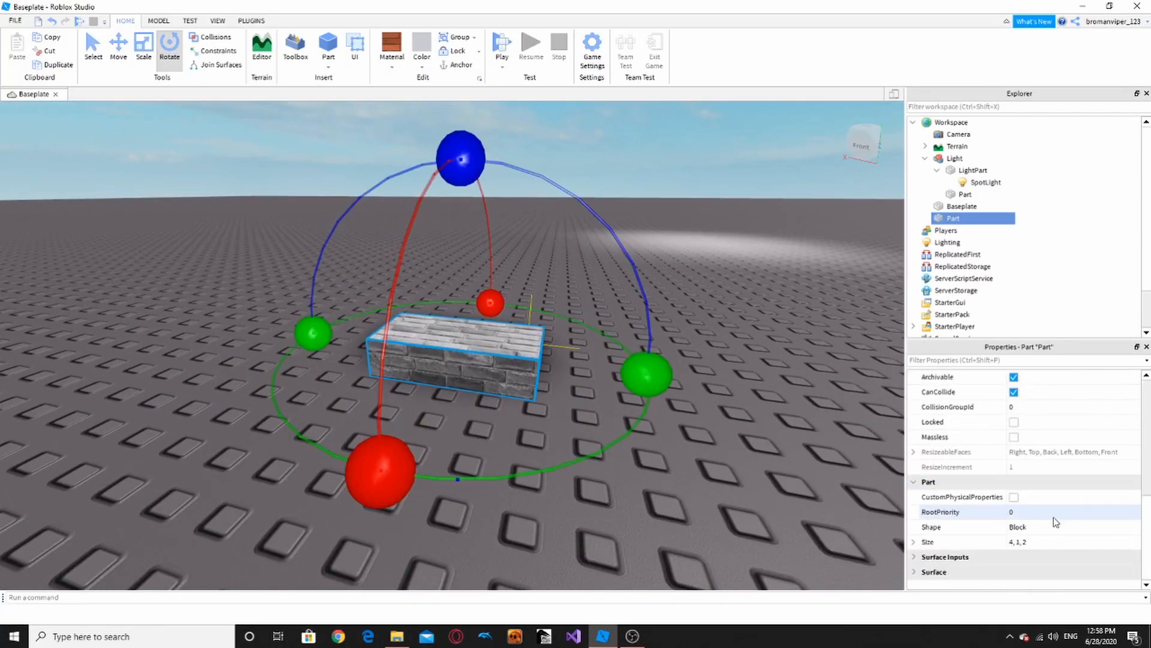
pyautogui.scroll(-2, 936, 559)
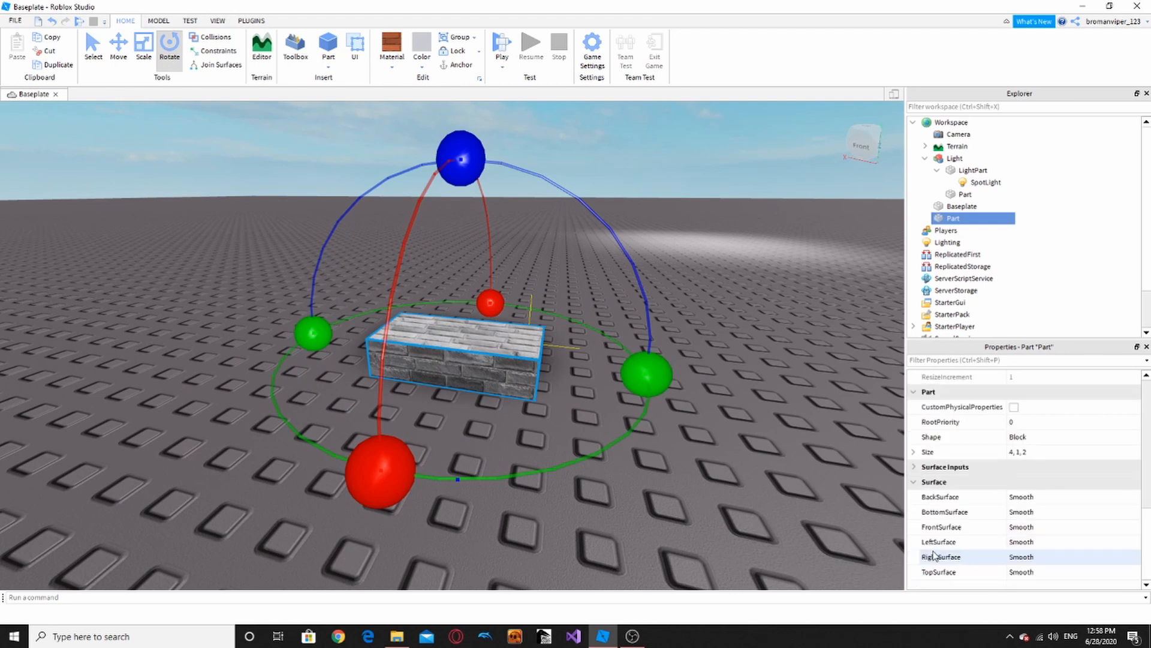
pyautogui.click(939, 528)
pyautogui.click(942, 513)
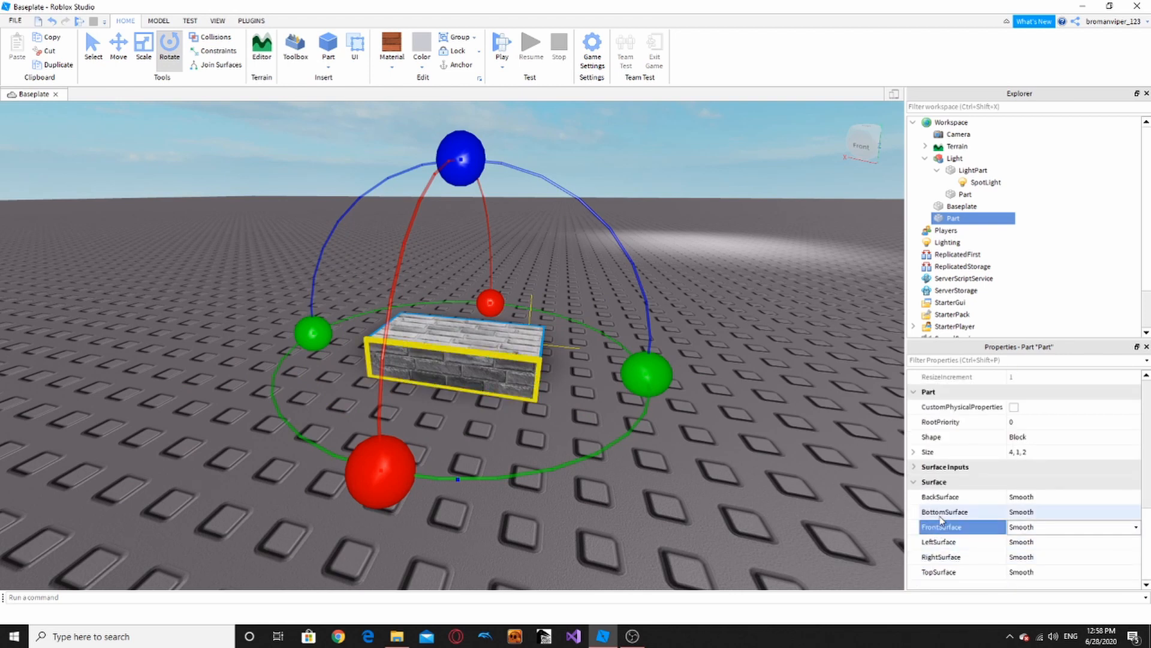
pyautogui.click(945, 498)
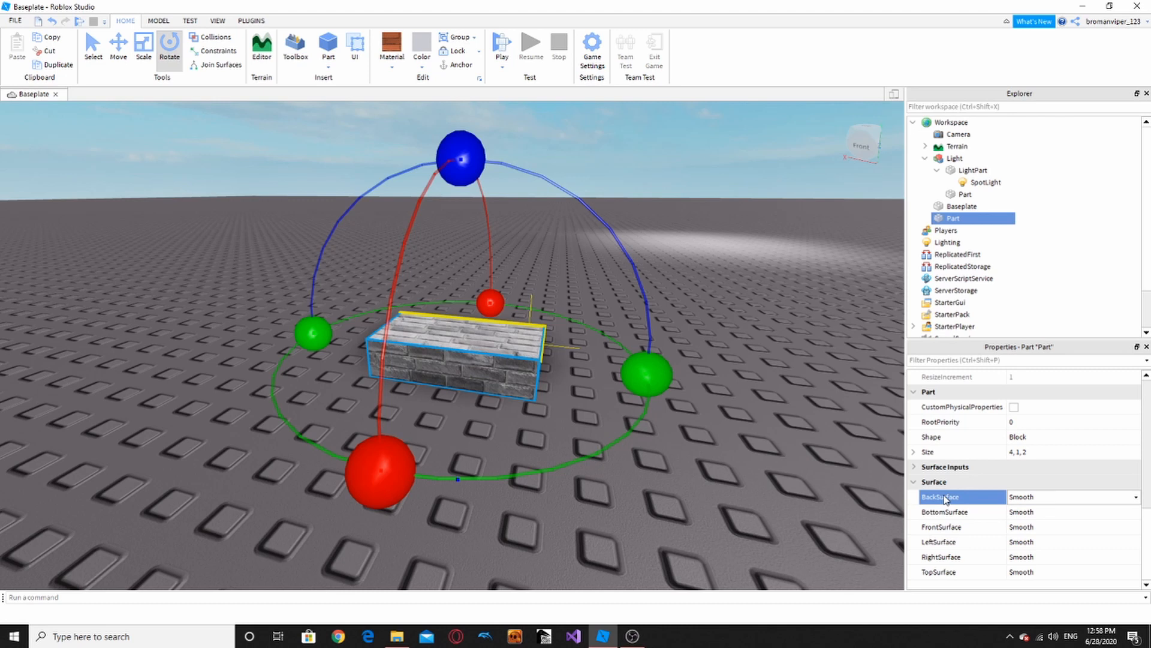
# - Move the demonstration block part across the baseplate and delete it
pyautogui.click(675, 428)
pyautogui.moveTo(433, 333); pyautogui.dragTo(538, 395)
pyautogui.scroll(-6, 510, 384)
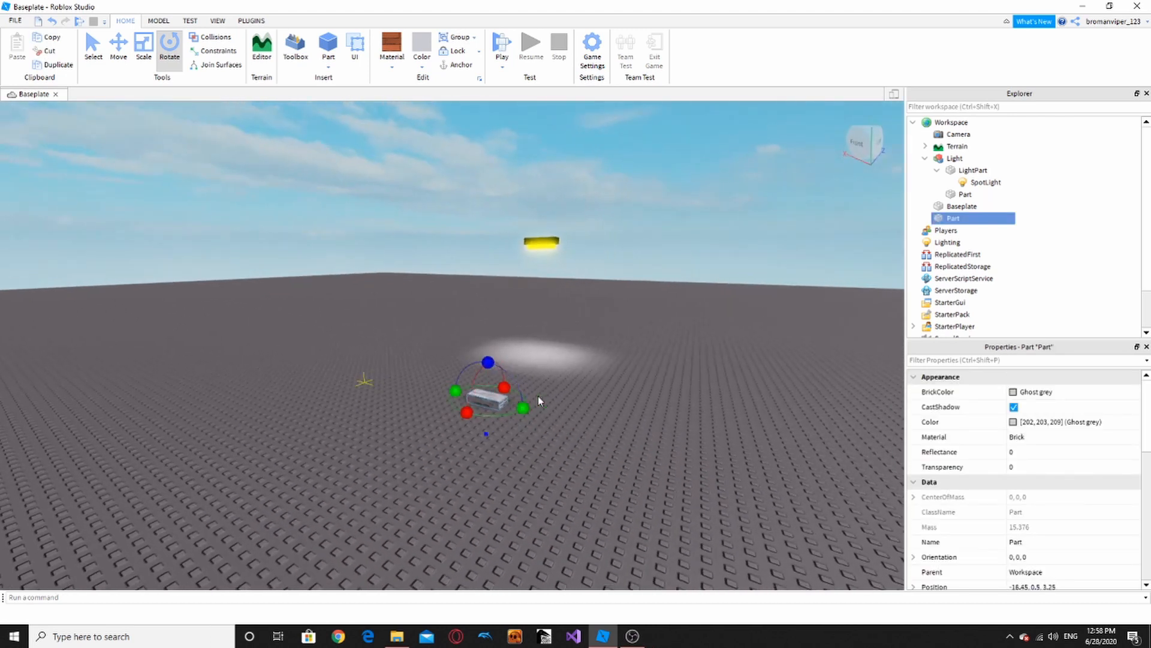
pyautogui.press('w')
pyautogui.press('d')
pyautogui.moveTo(538, 396); pyautogui.dragTo(537, 396, button='right')
pyautogui.press('Delete')
# - Select the SpotLight inside LightPart again and set its Range to 18
pyautogui.click(534, 209)
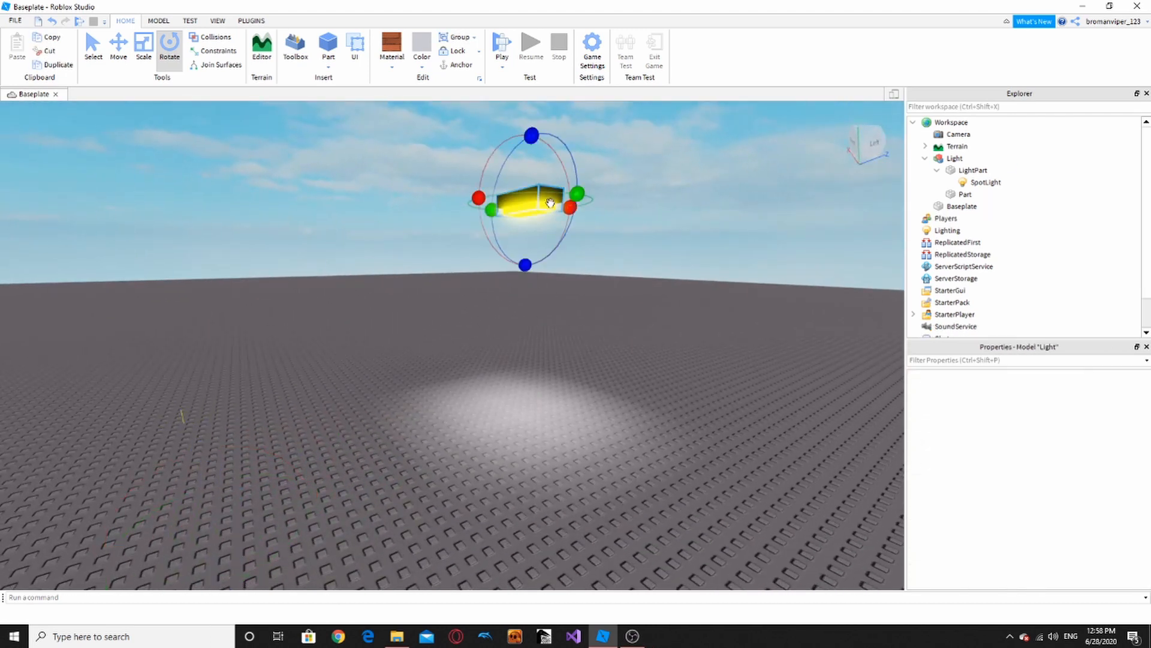
pyautogui.click(986, 182)
pyautogui.moveTo(739, 313); pyautogui.dragTo(739, 313, button='right')
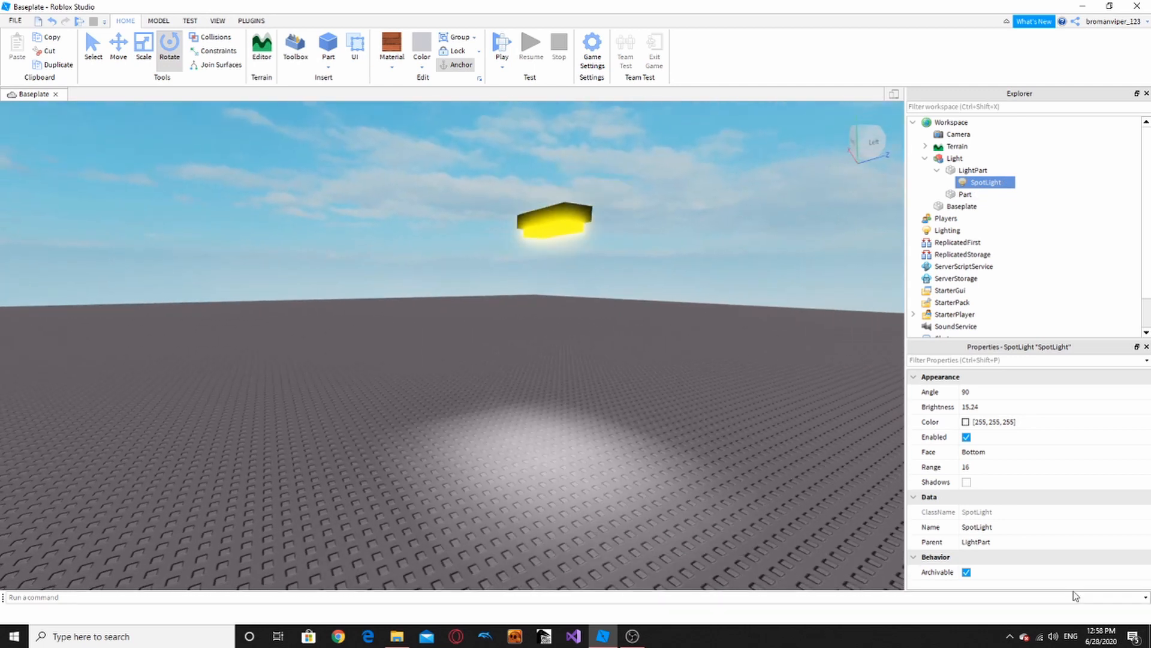
pyautogui.click(989, 468)
pyautogui.moveTo(1041, 471)
pyautogui.mouseDown()
pyautogui.moveTo(1074, 471)
pyautogui.moveTo(1046, 470)
pyautogui.mouseUp()
# - Set the SpotLight's Brightness to 8.2 and its Angle to 180, and check the light on the baseplate
pyautogui.click(1015, 408)
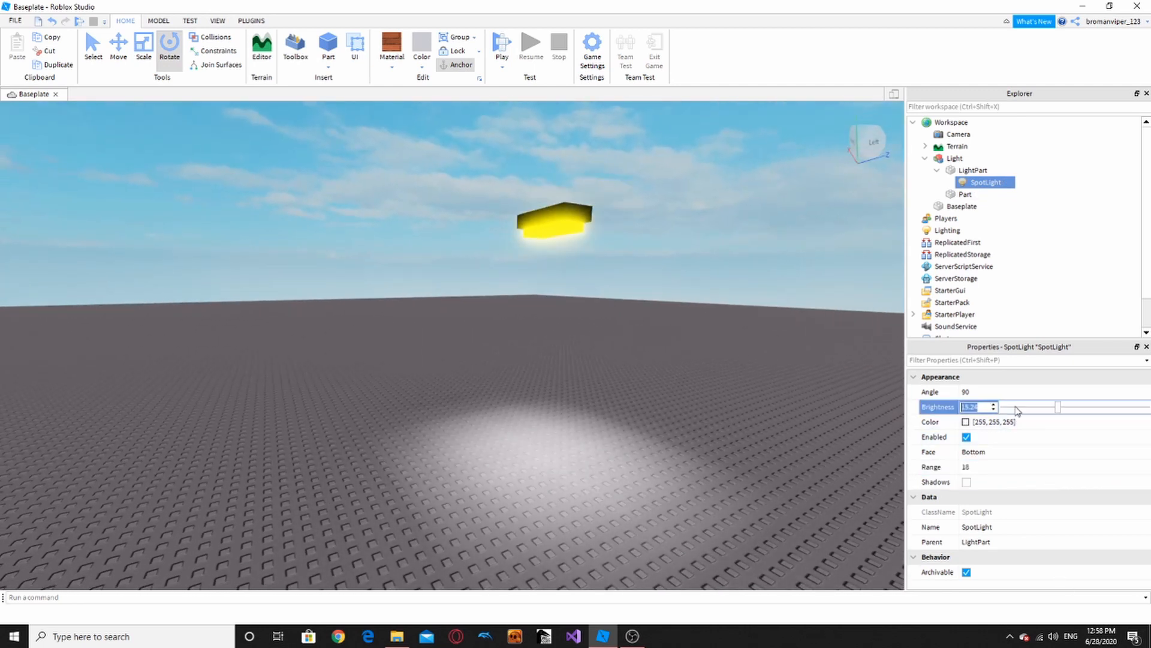
pyautogui.moveTo(1070, 411); pyautogui.dragTo(1146, 393)
pyautogui.click(1014, 392)
pyautogui.moveTo(644, 427); pyautogui.dragTo(644, 427, button='right')
pyautogui.scroll(-2, 644, 427)
pyautogui.scroll(3, 644, 427)
pyautogui.scroll(-2, 825, 445)
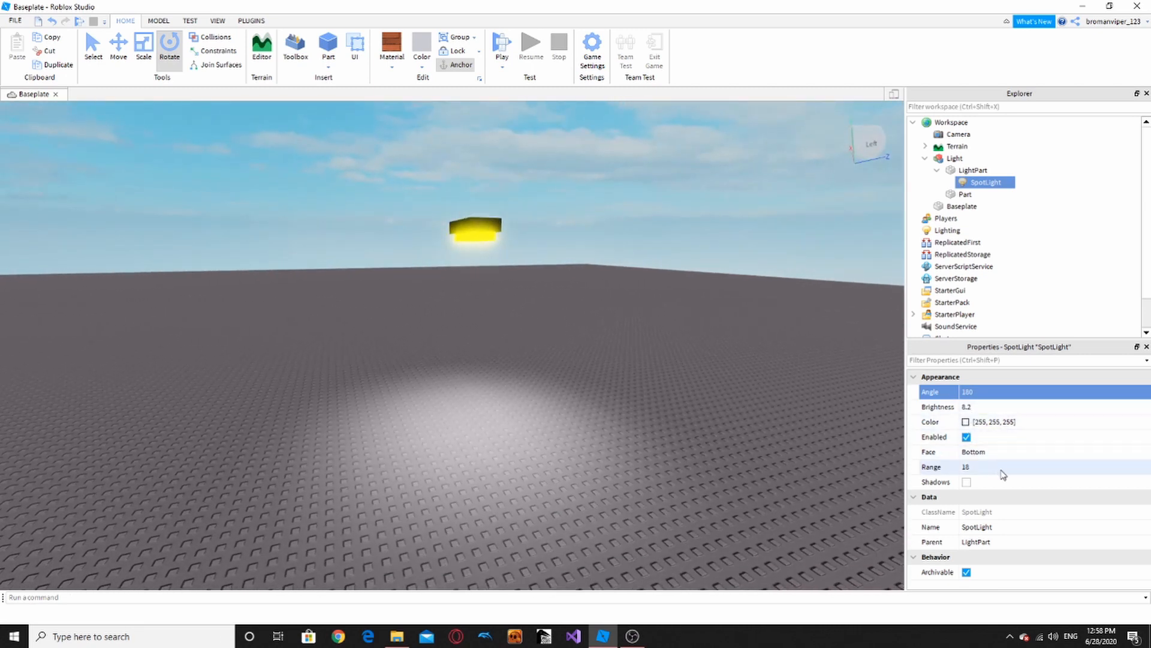
# - Try the SpotLight's Shadows option and reduce its Angle to about the middle of its range
pyautogui.click(967, 482)
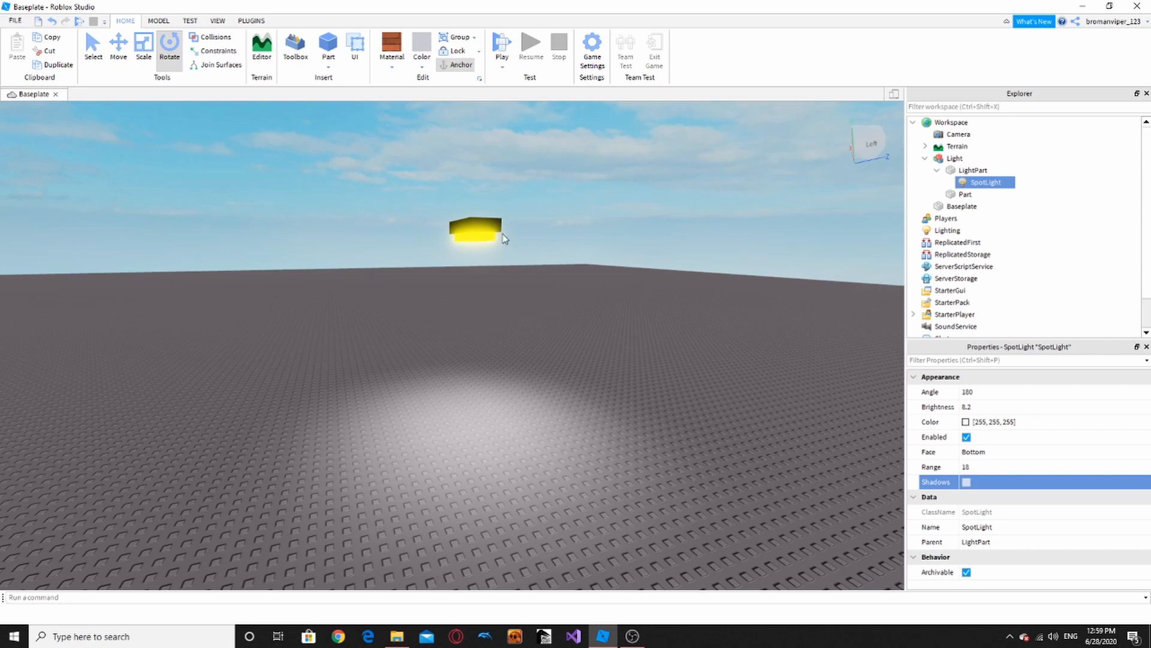
pyautogui.click(1029, 393)
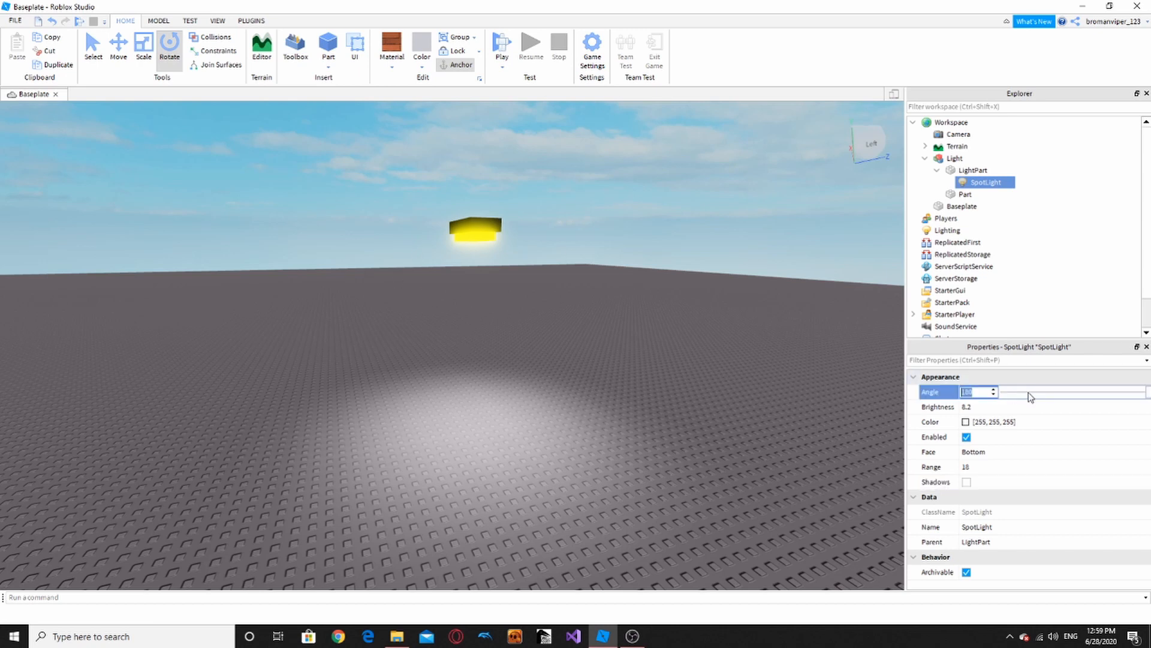
pyautogui.moveTo(1147, 393); pyautogui.dragTo(1072, 376)
# - Tilt the Light model with the Rotate tool and set the SpotLight's Angle to 117
pyautogui.moveTo(426, 208); pyautogui.dragTo(540, 252)
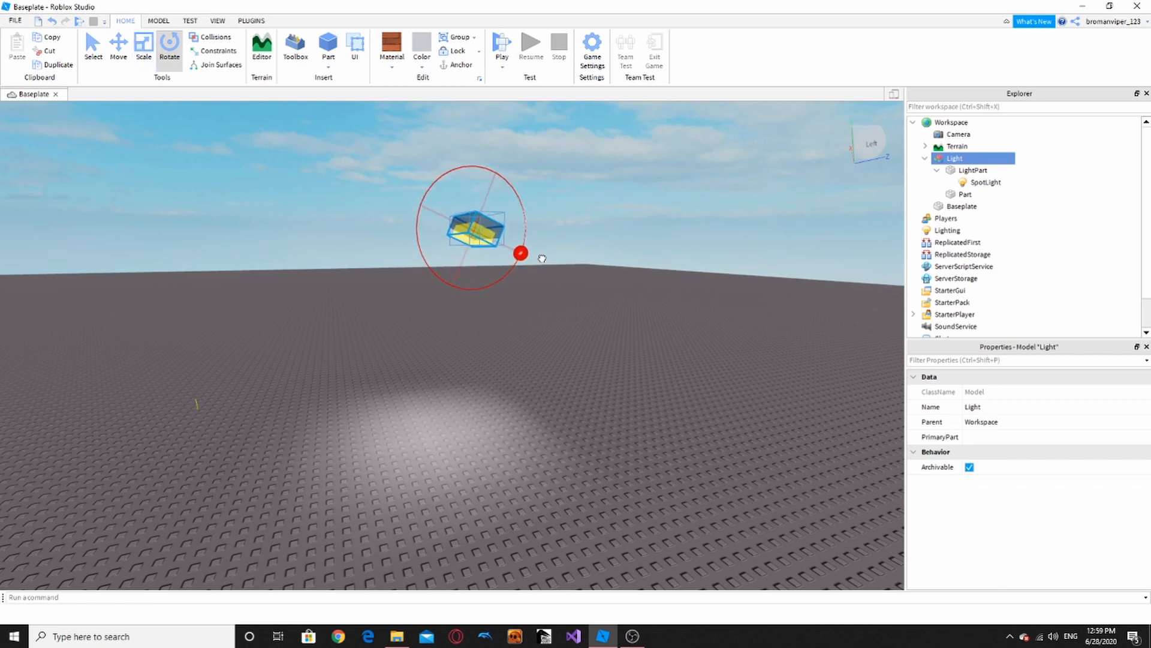
pyautogui.click(967, 170)
pyautogui.click(984, 182)
pyautogui.click(1003, 393)
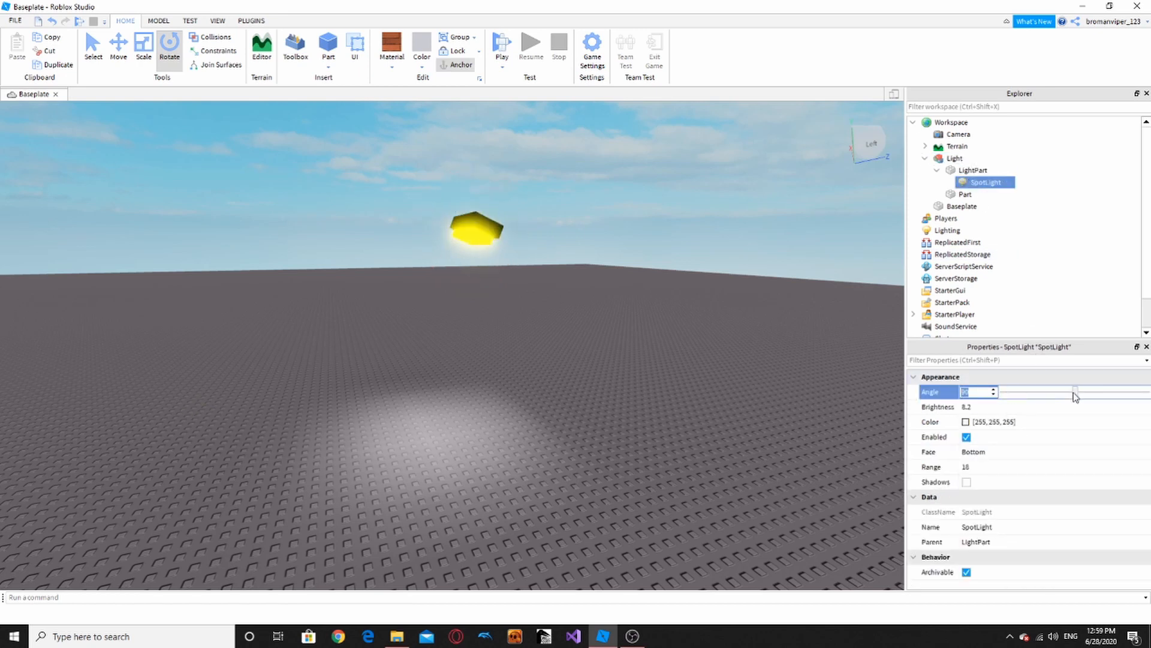
pyautogui.moveTo(1075, 396); pyautogui.dragTo(1095, 385)
# - View the tilted fixture's light on the baseplate and rotate the Light model to tilt the opposite way
pyautogui.click(660, 364)
pyautogui.moveTo(660, 364); pyautogui.dragTo(651, 381, button='right')
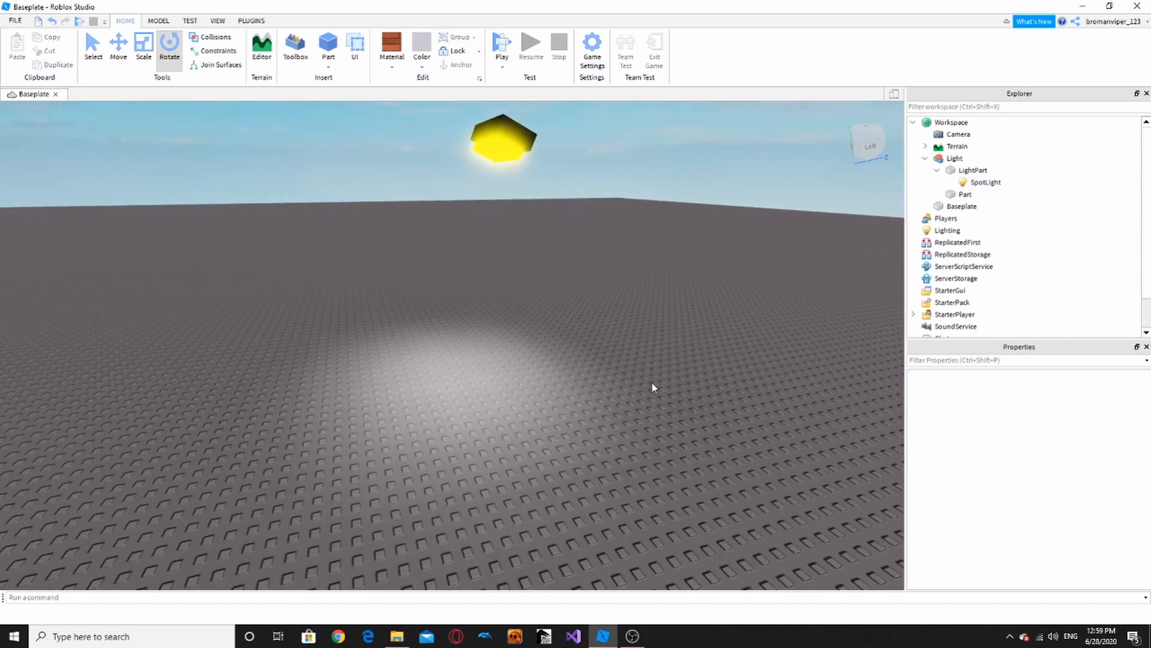
pyautogui.scroll(3, 652, 382)
pyautogui.scroll(-5, 651, 381)
pyautogui.scroll(3, 528, 245)
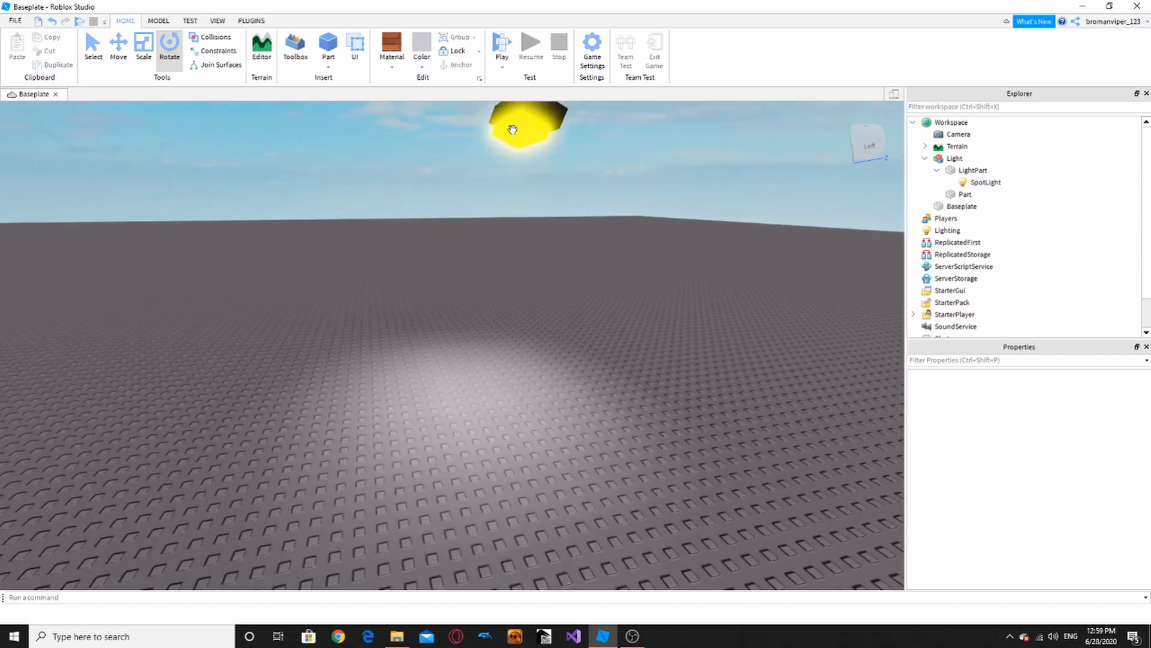
pyautogui.click(513, 129)
pyautogui.moveTo(513, 129); pyautogui.dragTo(538, 180, button='right')
pyautogui.scroll(-2, 538, 180)
pyautogui.moveTo(542, 189); pyautogui.dragTo(529, 220)
pyautogui.moveTo(568, 232); pyautogui.dragTo(530, 221)
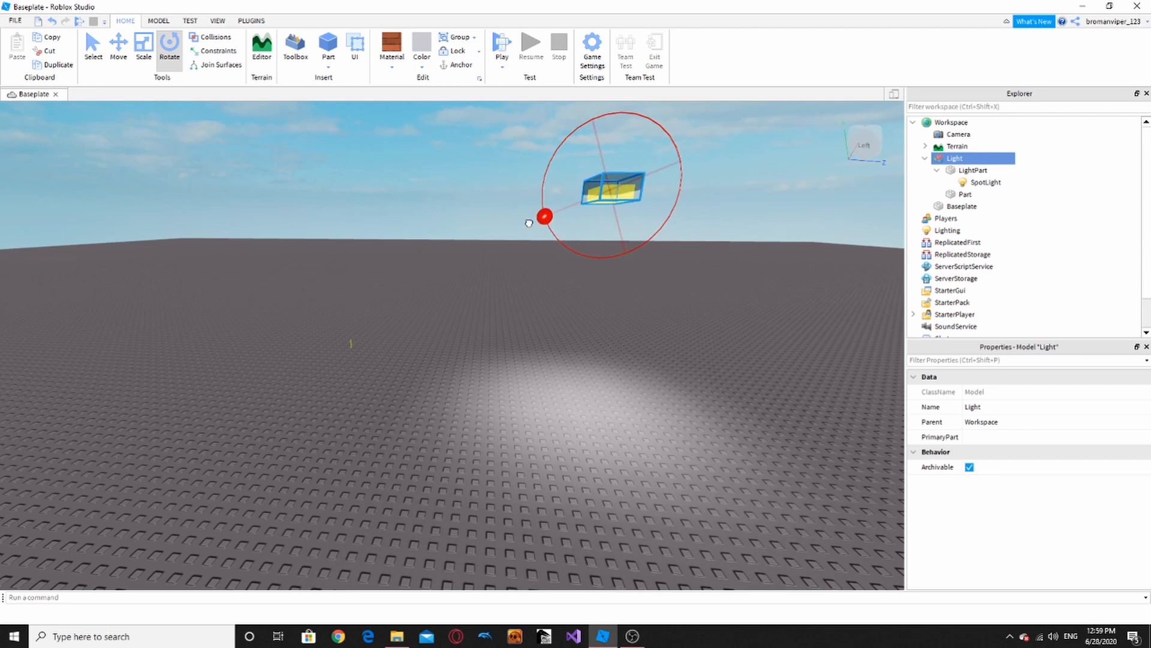
# - Rotate the Light model back to a level position above the baseplate
pyautogui.click(433, 304)
pyautogui.press('s')
pyautogui.press('d')
pyautogui.press('w')
pyautogui.press('w')
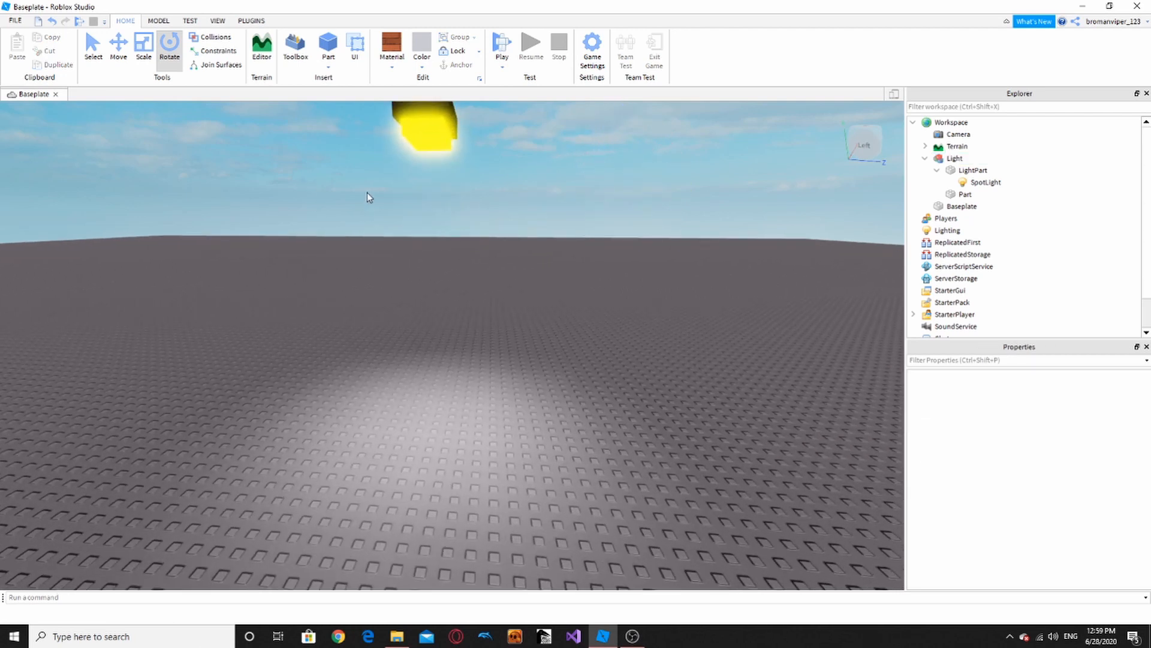
pyautogui.moveTo(367, 193); pyautogui.dragTo(376, 226, button='right')
pyautogui.click(462, 301)
pyautogui.press('a')
pyautogui.moveTo(481, 304); pyautogui.dragTo(493, 297, button='right')
pyautogui.press('s')
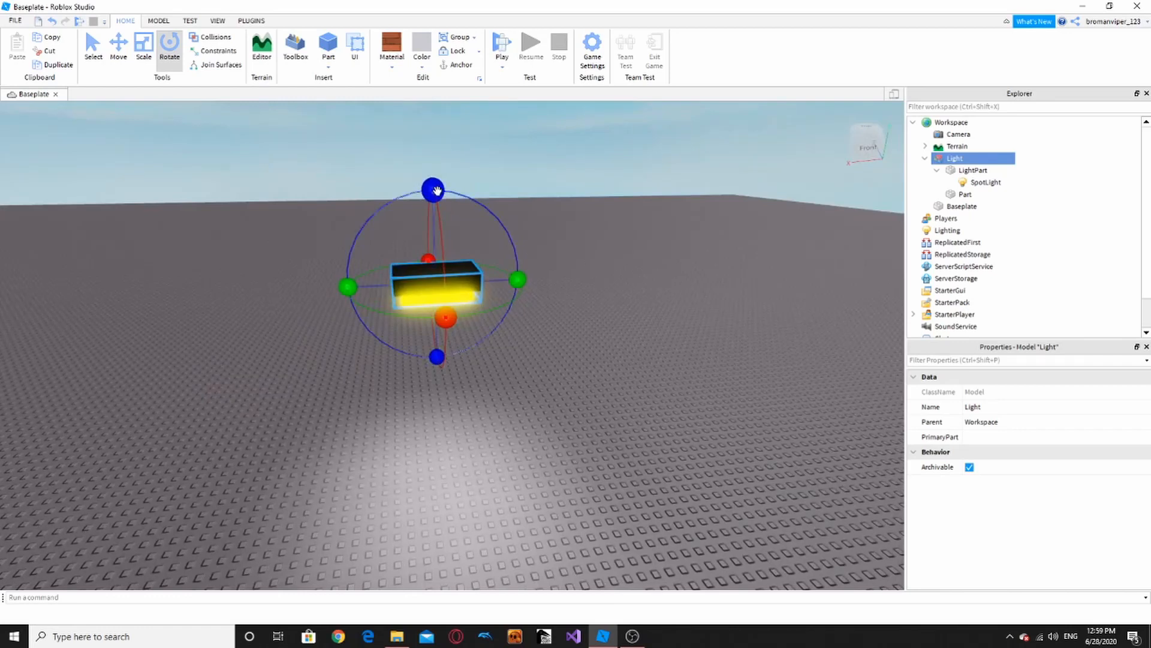
pyautogui.moveTo(436, 190); pyautogui.dragTo(443, 230)
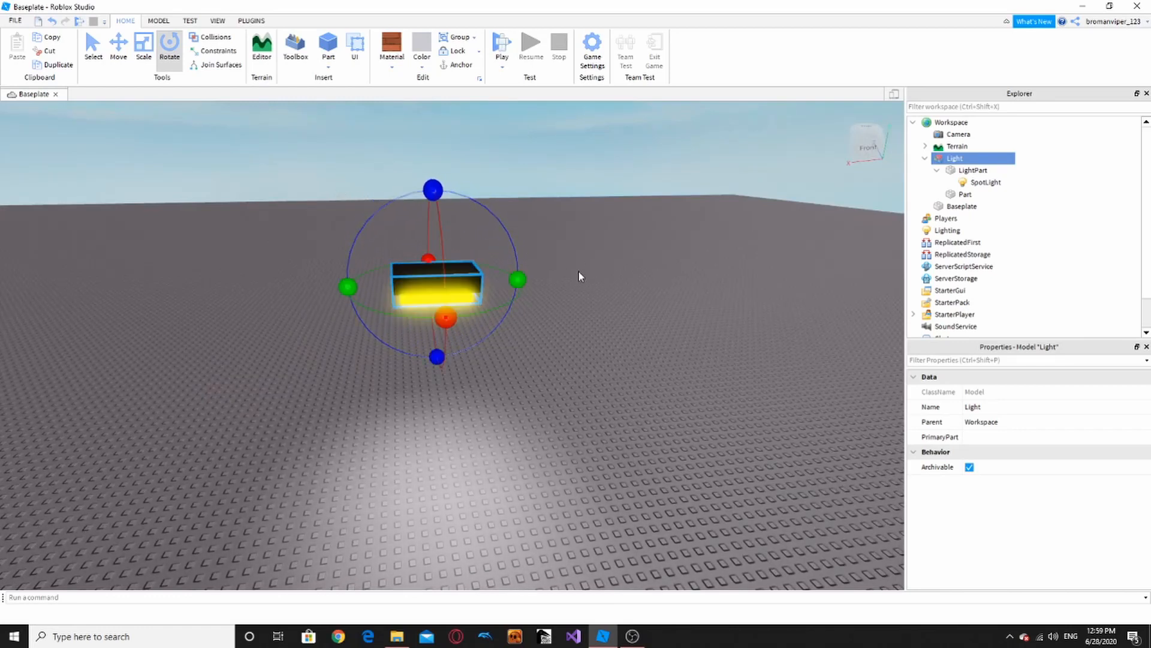
# - Delete the SpotLight from LightPart and add a SurfaceLight in its place
pyautogui.click(579, 276)
pyautogui.click(973, 183)
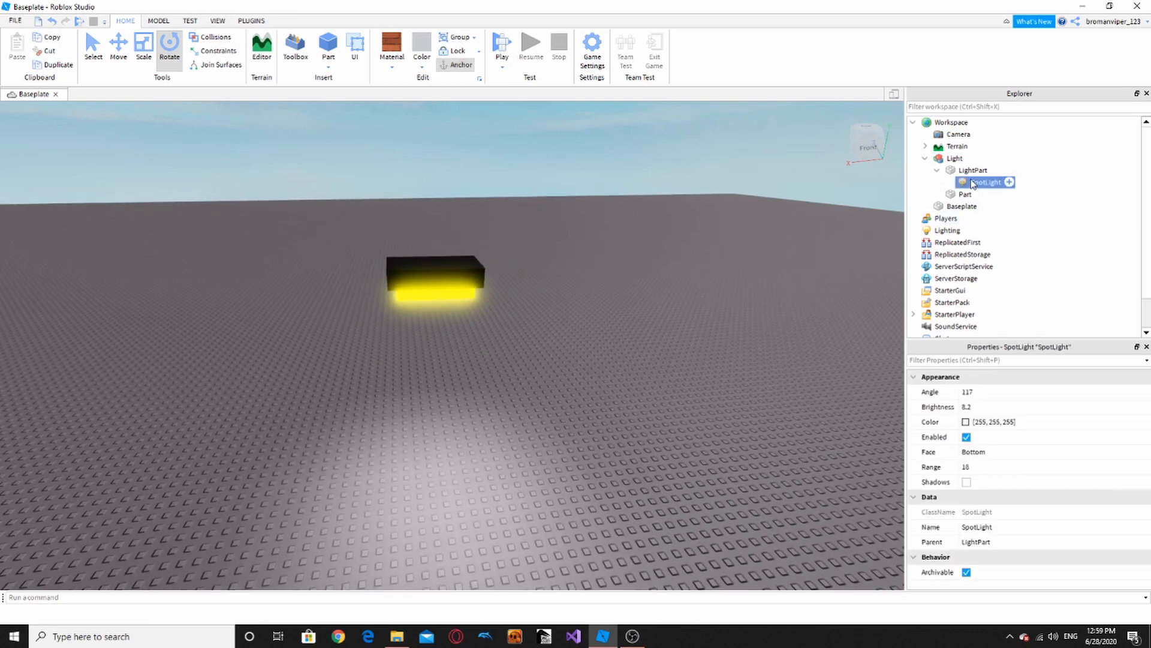
pyautogui.press('Delete')
pyautogui.click(996, 170)
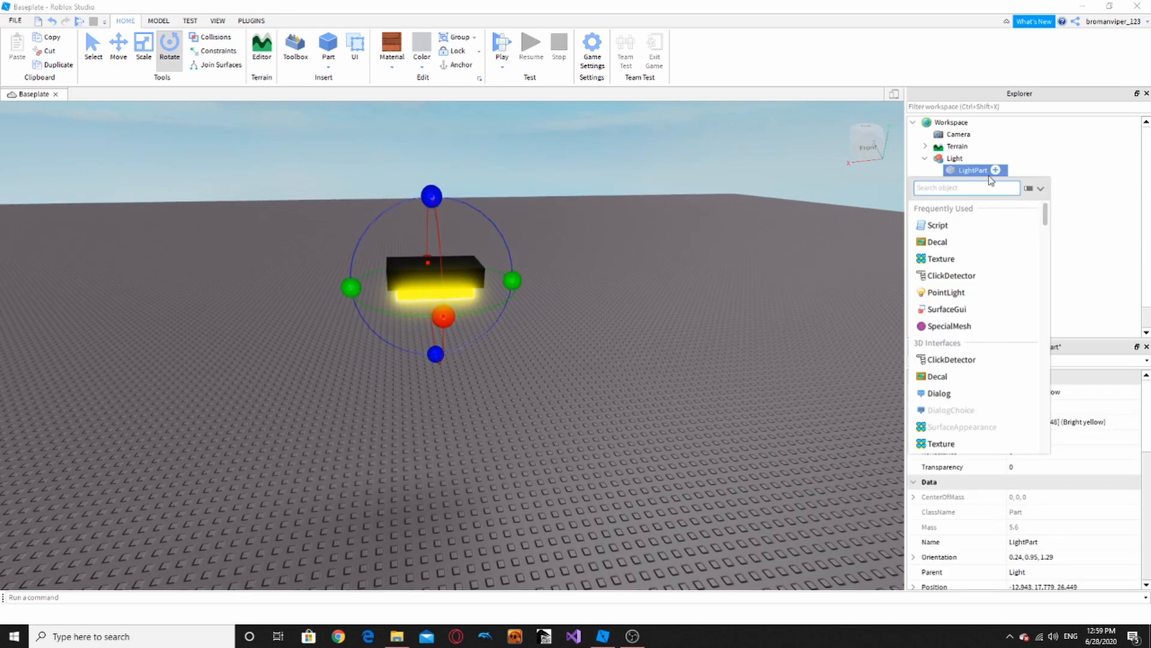
pyautogui.write('ligh')
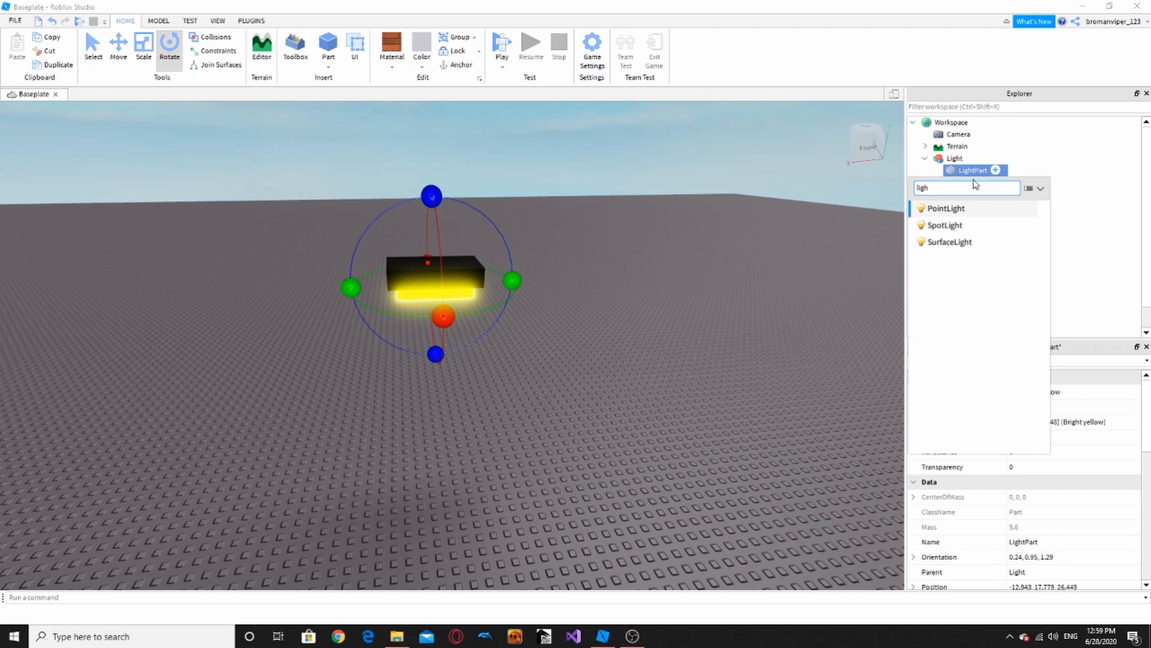
pyautogui.click(950, 243)
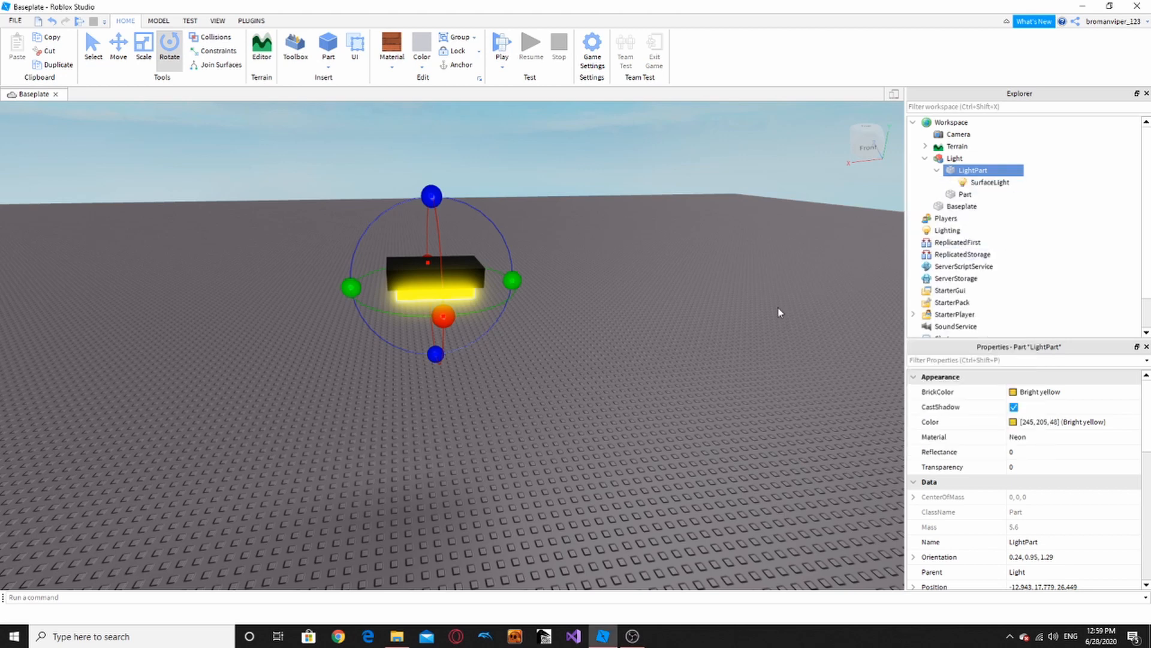
# - Adjust the Light model's tilt slightly with the Rotate tool and view the fixture from the front
pyautogui.click(975, 184)
pyautogui.moveTo(708, 333); pyautogui.dragTo(707, 333, button='right')
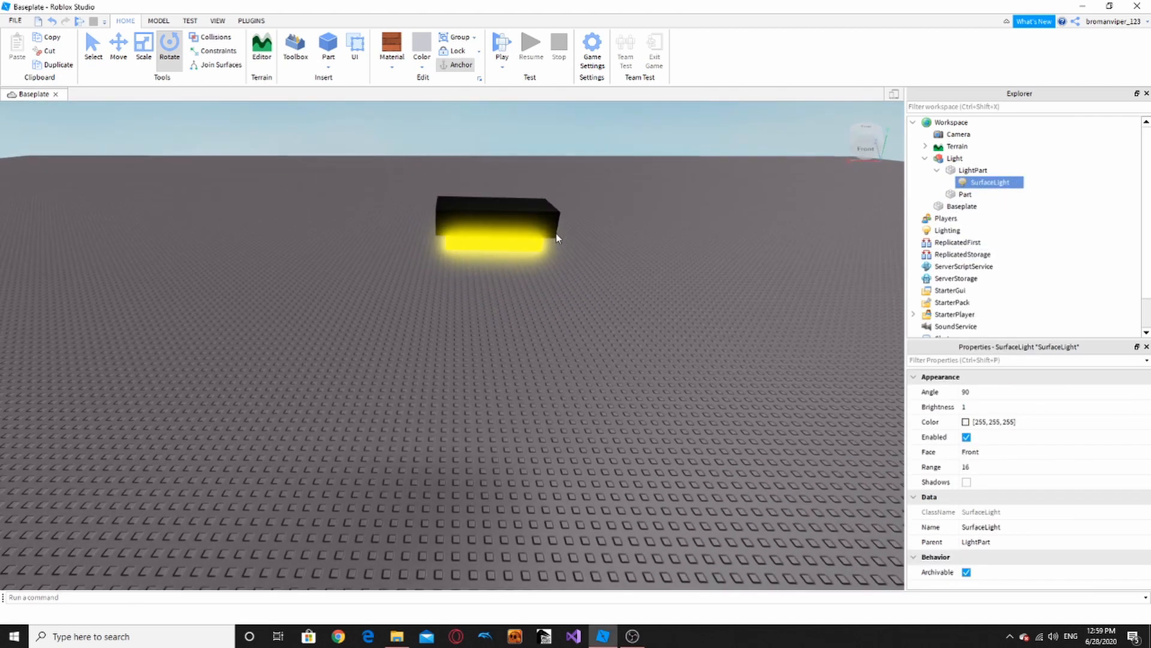
pyautogui.click(482, 238)
pyautogui.moveTo(379, 224); pyautogui.dragTo(396, 175, button='right')
pyautogui.scroll(-2, 396, 174)
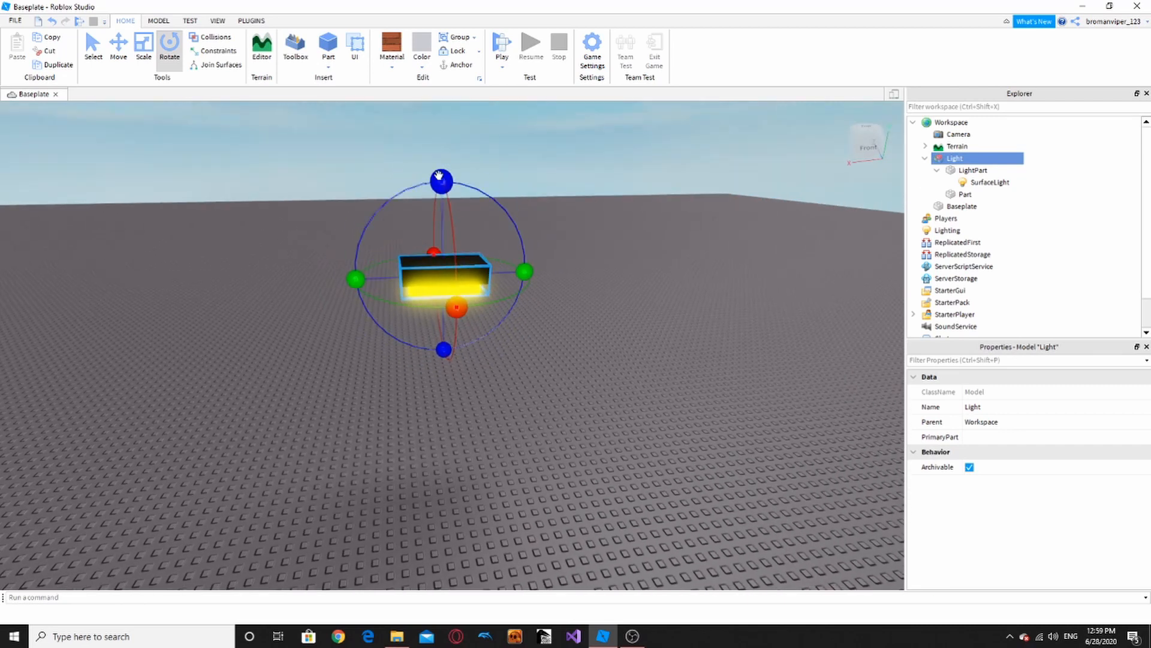
pyautogui.moveTo(442, 180); pyautogui.dragTo(437, 183)
pyautogui.click(408, 182)
pyautogui.scroll(2, 408, 182)
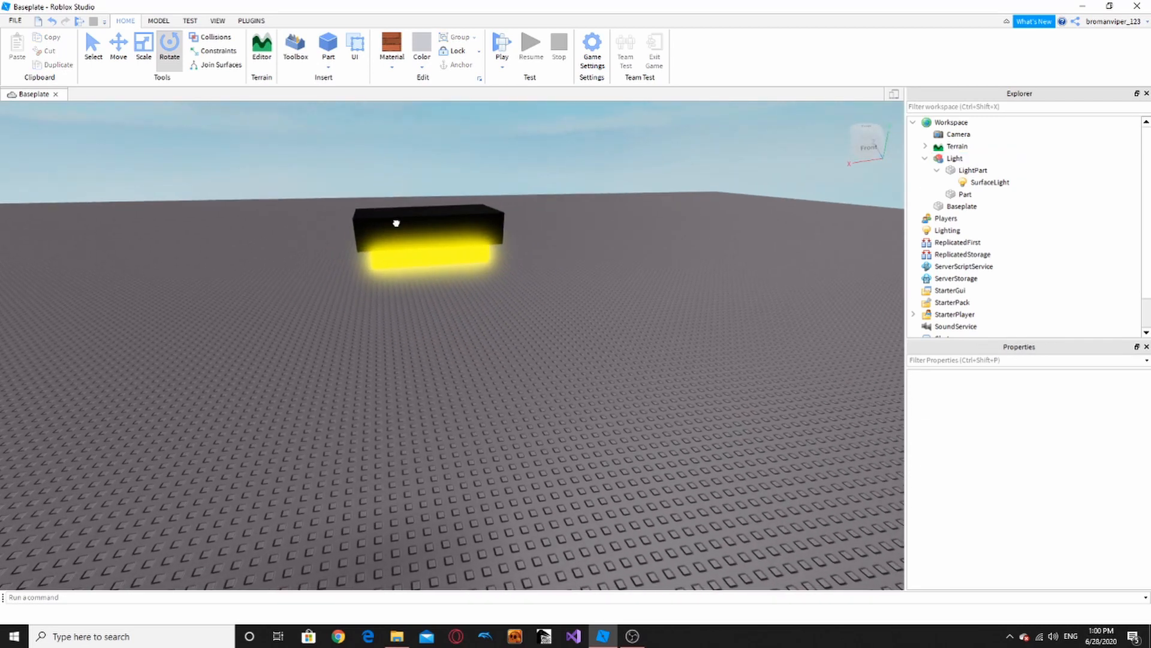
# - Set the SurfaceLight's Face to Bottom so it shines out of the underside of LightPart
pyautogui.click(398, 224)
pyautogui.click(989, 181)
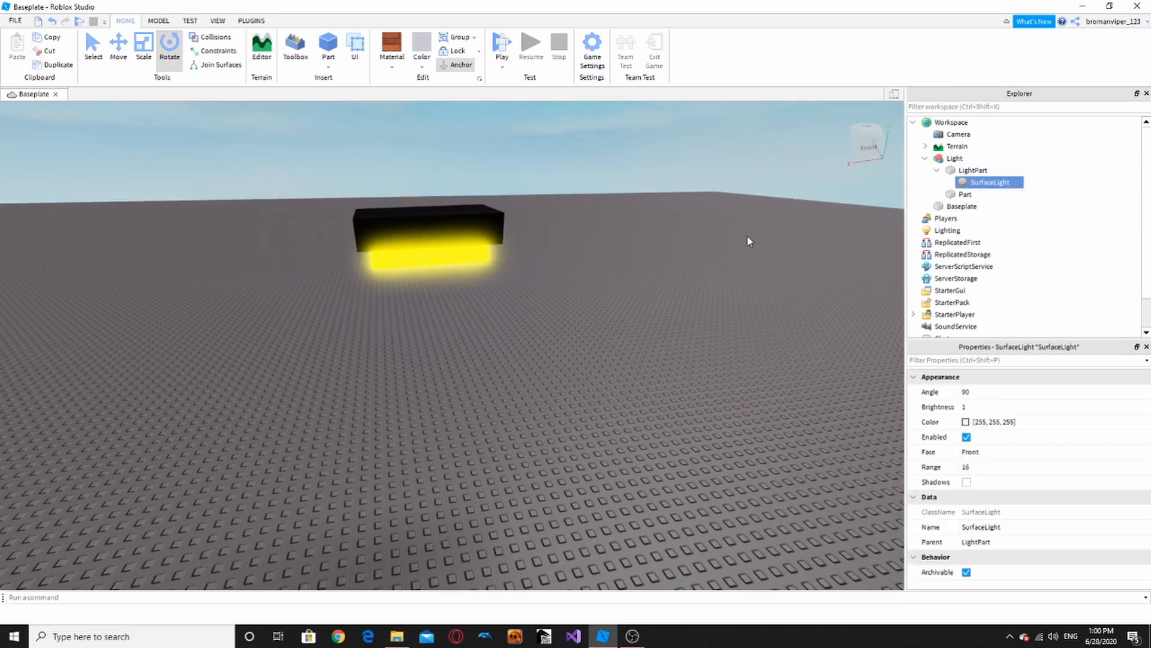
pyautogui.scroll(-4, 647, 283)
pyautogui.scroll(5, 647, 283)
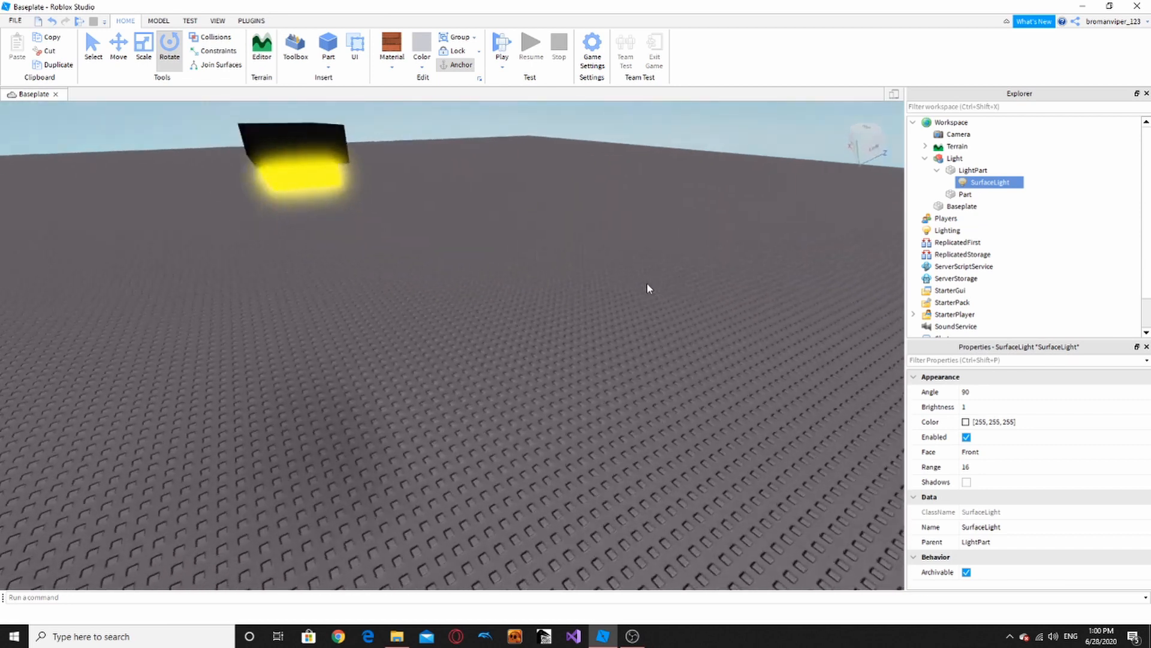
pyautogui.moveTo(648, 289); pyautogui.dragTo(647, 287, button='right')
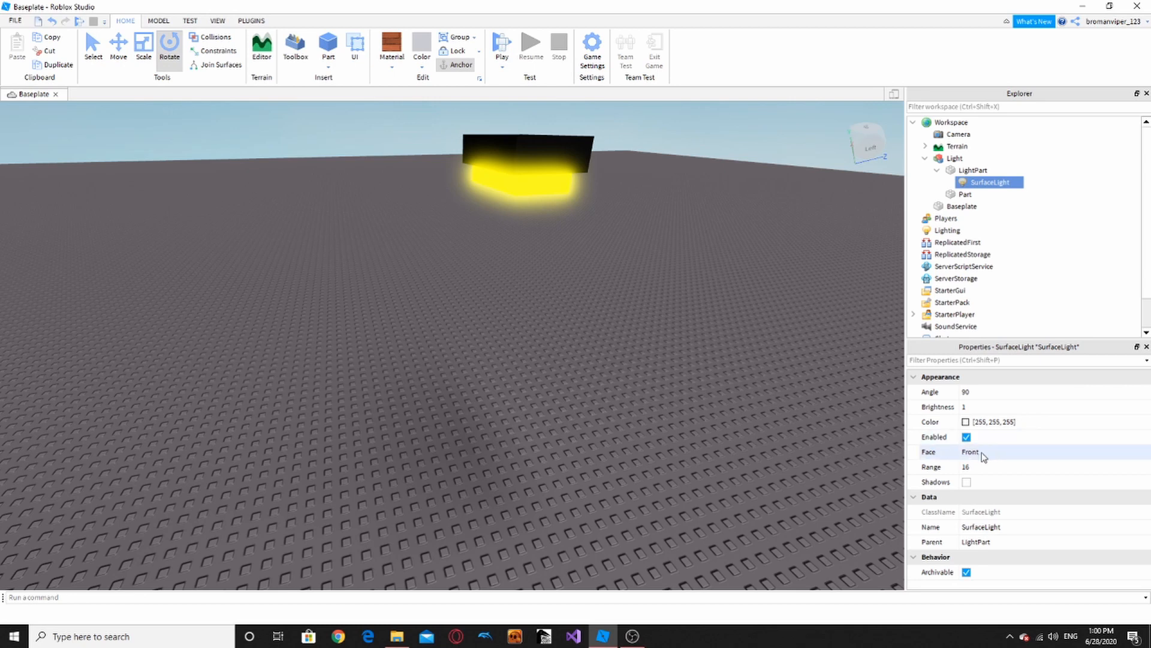
pyautogui.click(999, 448)
pyautogui.click(999, 448)
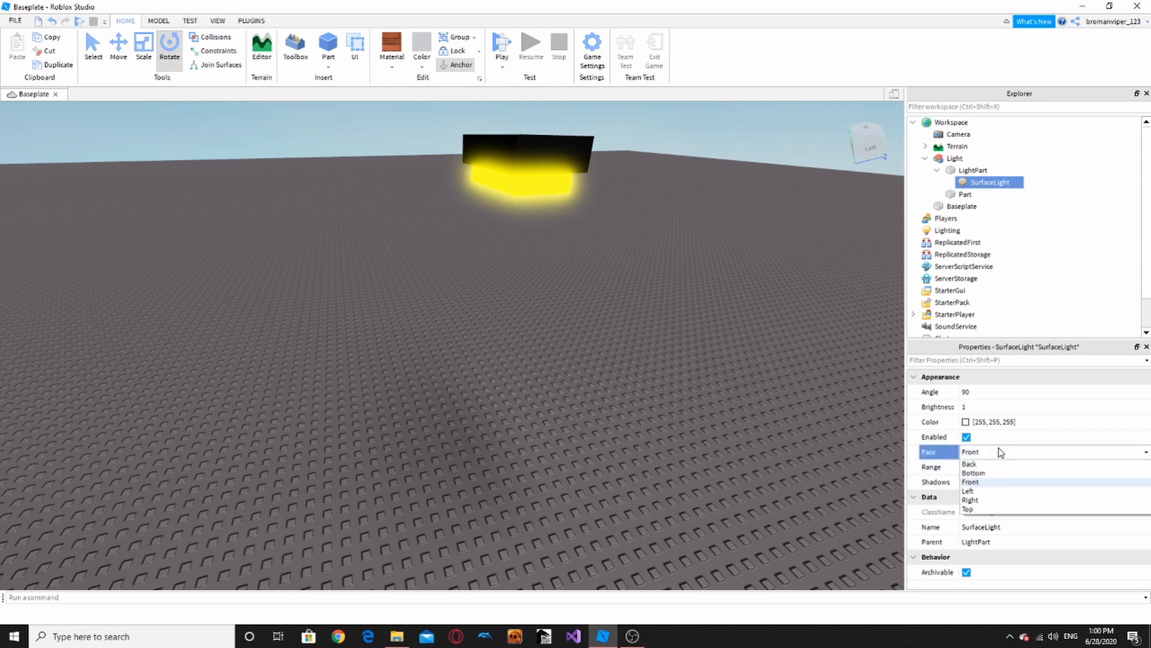
pyautogui.click(992, 473)
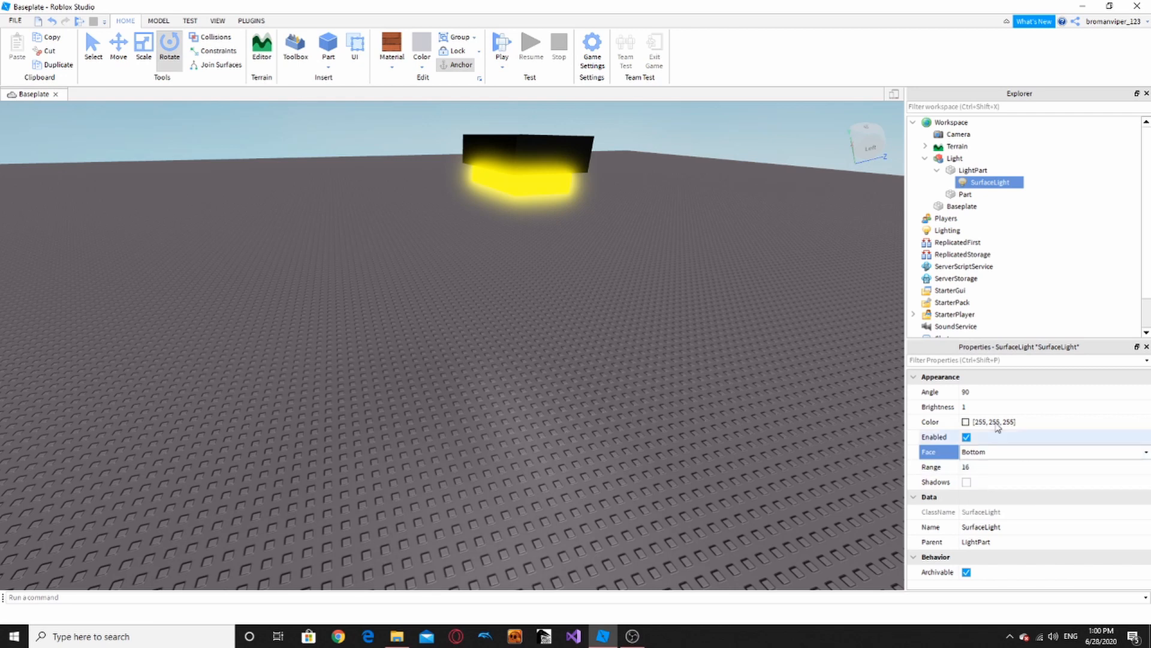
# - Set the SurfaceLight's Brightness to 4.92, Angle to 72 and Range to 27
pyautogui.click(1013, 408)
pyautogui.moveTo(1006, 410); pyautogui.dragTo(1066, 394)
pyautogui.click(1011, 395)
pyautogui.click(1005, 472)
pyautogui.moveTo(1042, 470); pyautogui.dragTo(1108, 471)
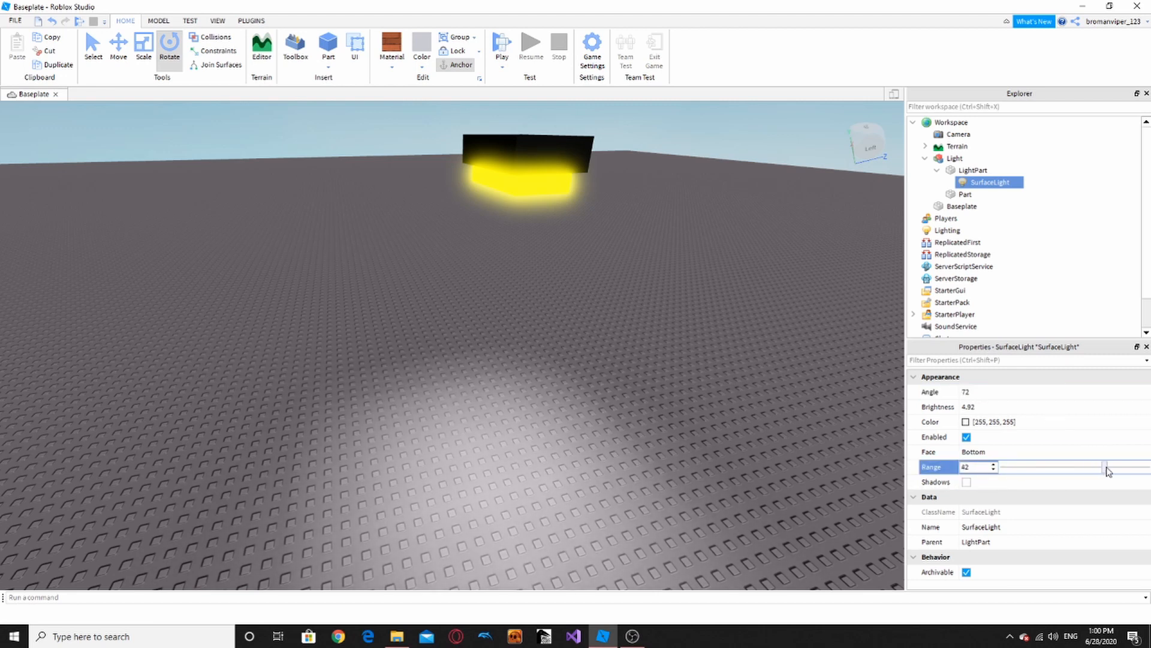
# - Select the Light model and rotate it slightly to straighten the fixture above its light spot
pyautogui.click(550, 167)
pyautogui.moveTo(550, 166); pyautogui.dragTo(598, 173, button='right')
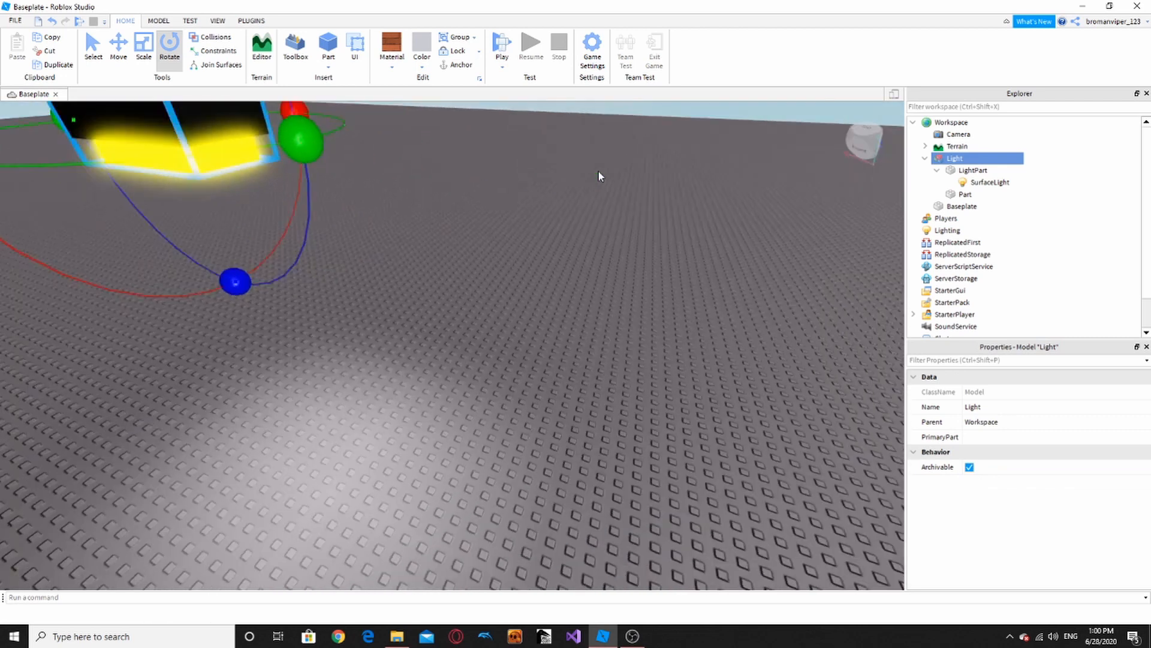
pyautogui.scroll(-4, 555, 177)
pyautogui.moveTo(390, 261)
pyautogui.mouseDown()
pyautogui.moveTo(400, 247)
pyautogui.moveTo(397, 262)
pyautogui.moveTo(384, 245)
pyautogui.mouseUp()
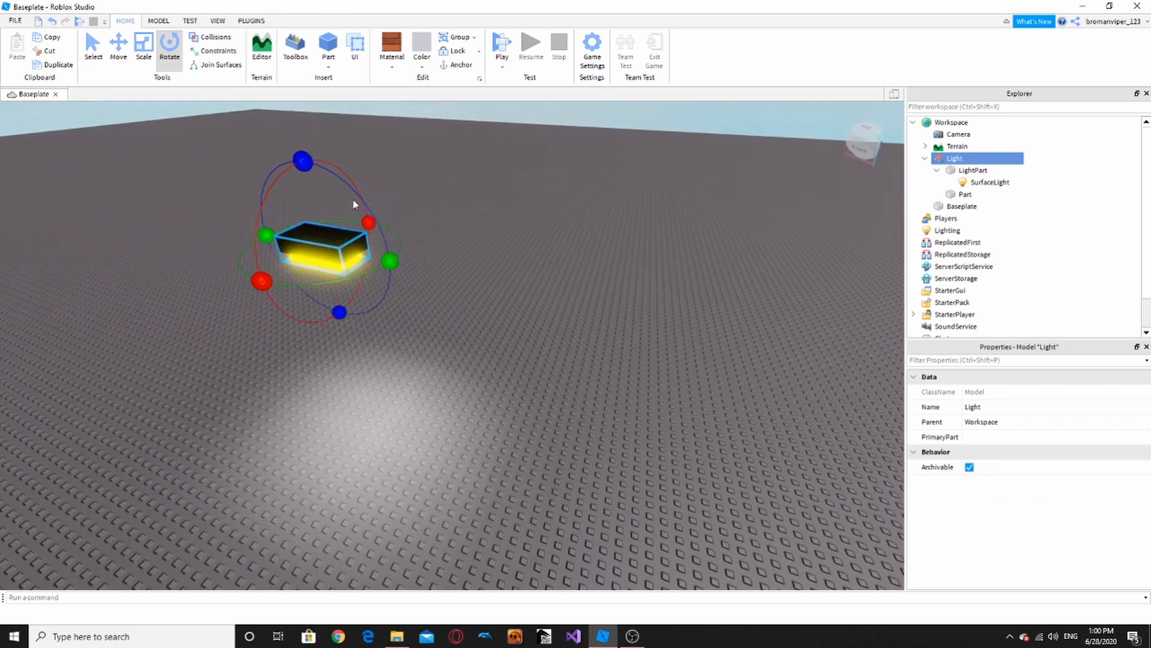
pyautogui.moveTo(297, 162)
pyautogui.mouseDown()
pyautogui.moveTo(322, 160)
pyautogui.moveTo(332, 174)
pyautogui.moveTo(299, 150)
pyautogui.moveTo(303, 161)
pyautogui.mouseUp()
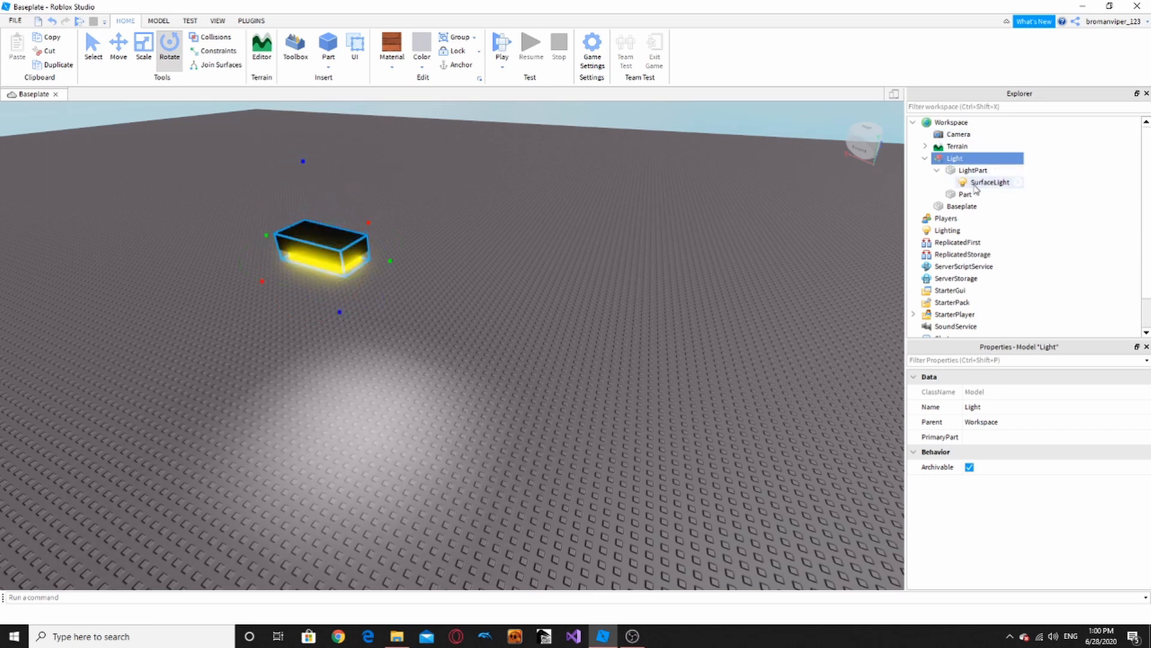
# - Try enabling Shadows on the SurfaceLight and turn the option off again
pyautogui.click(989, 182)
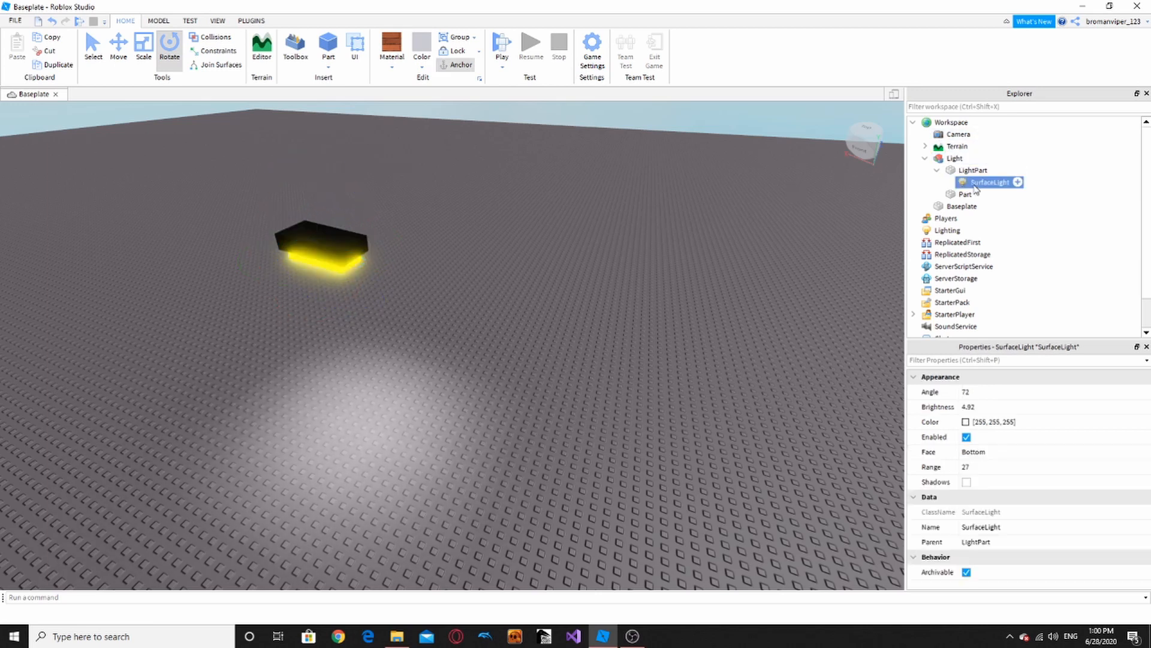
pyautogui.click(967, 483)
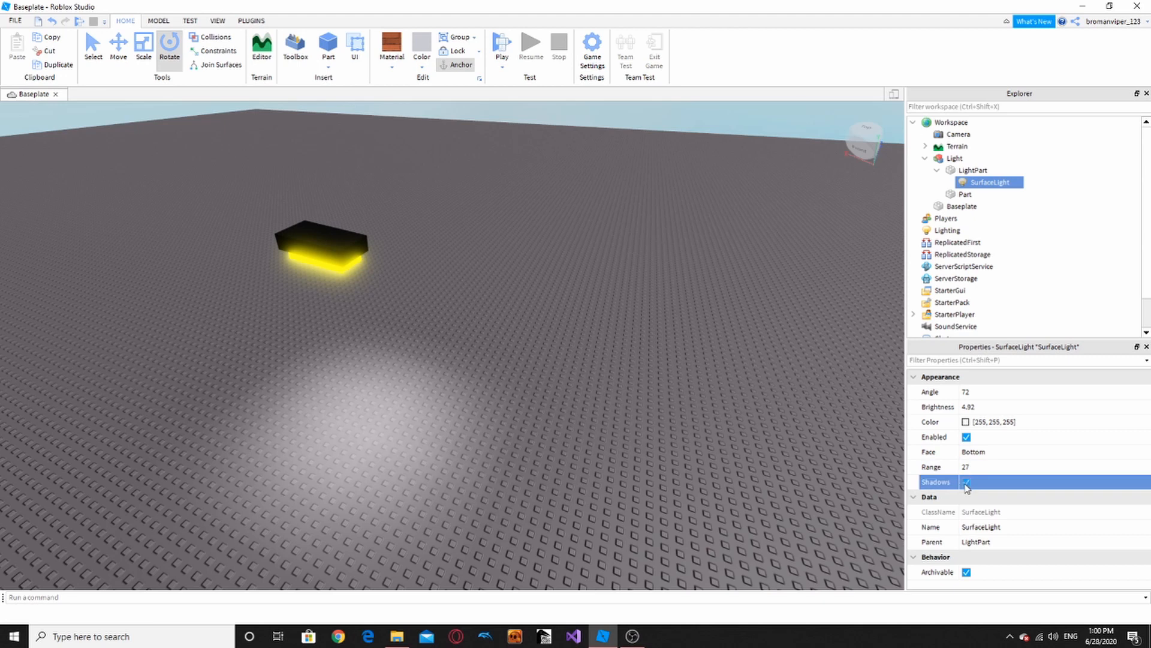
pyautogui.click(819, 438)
pyautogui.click(963, 184)
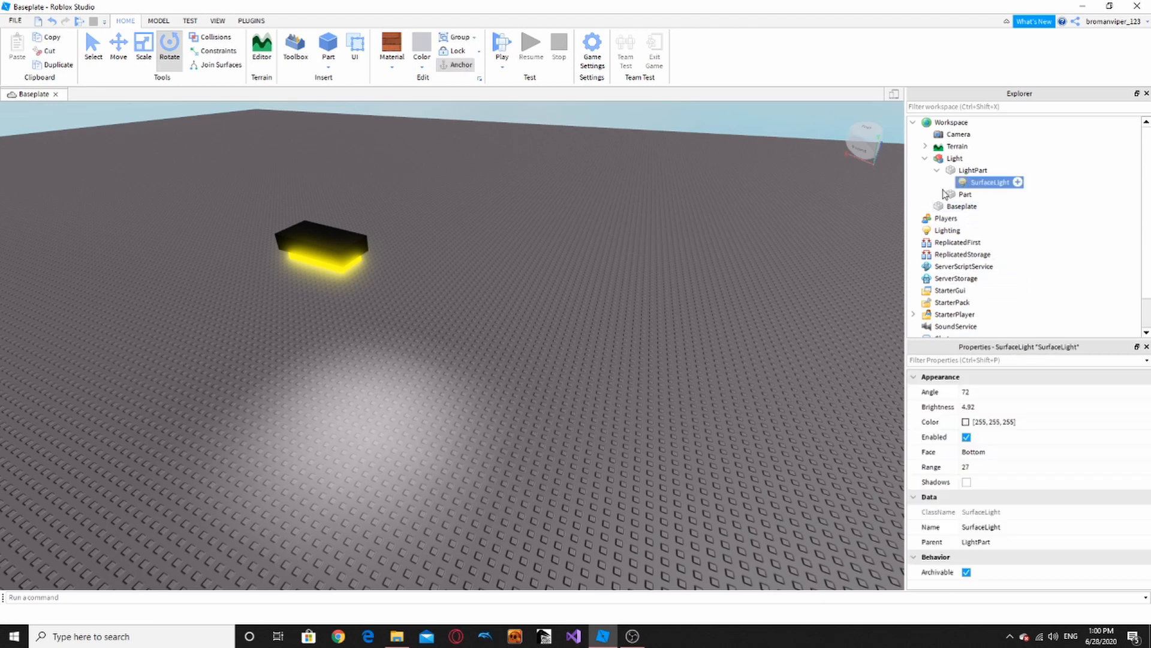
# - Raise the SurfaceLight's Brightness to 10.82
pyautogui.moveTo(520, 318); pyautogui.dragTo(478, 246, button='right')
pyautogui.press('w')
pyautogui.scroll(-3, 479, 251)
pyautogui.click(486, 216)
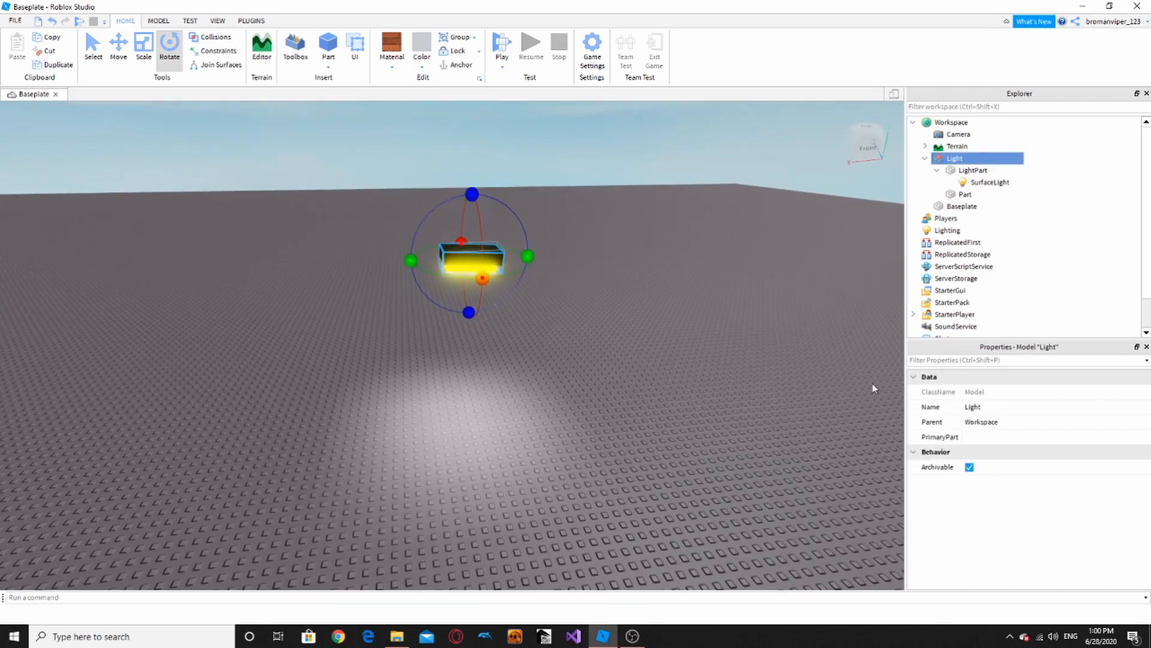
pyautogui.click(990, 182)
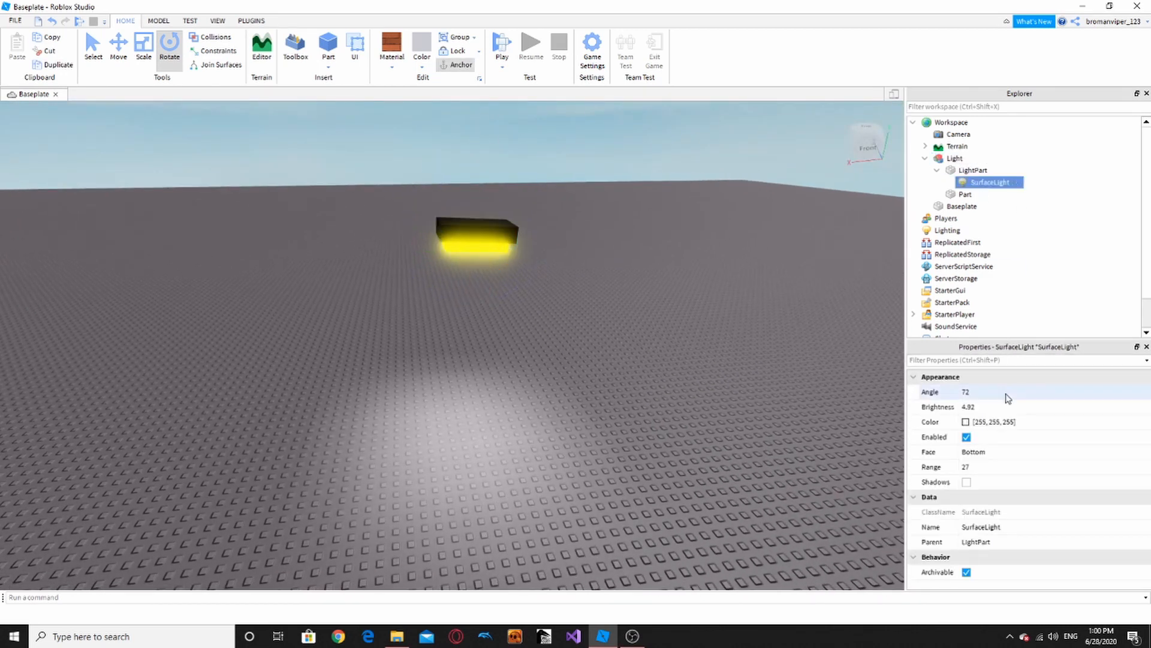
pyautogui.moveTo(1022, 407)
pyautogui.mouseDown()
pyautogui.moveTo(1147, 408)
pyautogui.moveTo(1036, 410)
pyautogui.mouseUp()
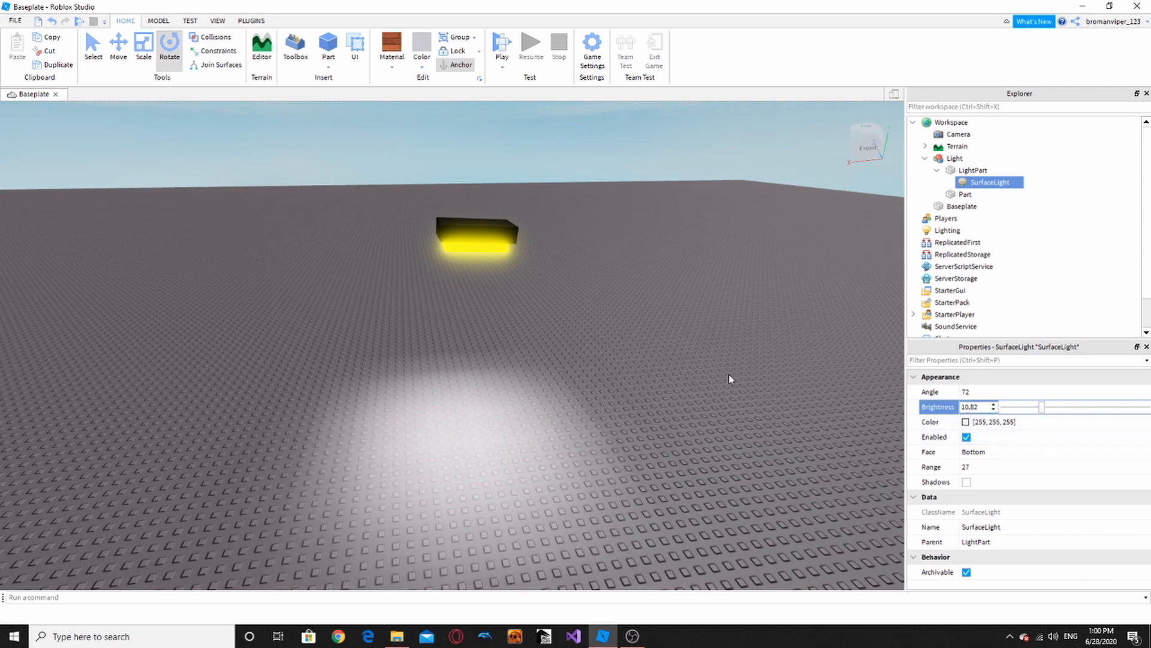
# - Anchor the Light model so the fixture stays in place during play
pyautogui.click(477, 234)
pyautogui.click(449, 65)
pyautogui.click(620, 216)
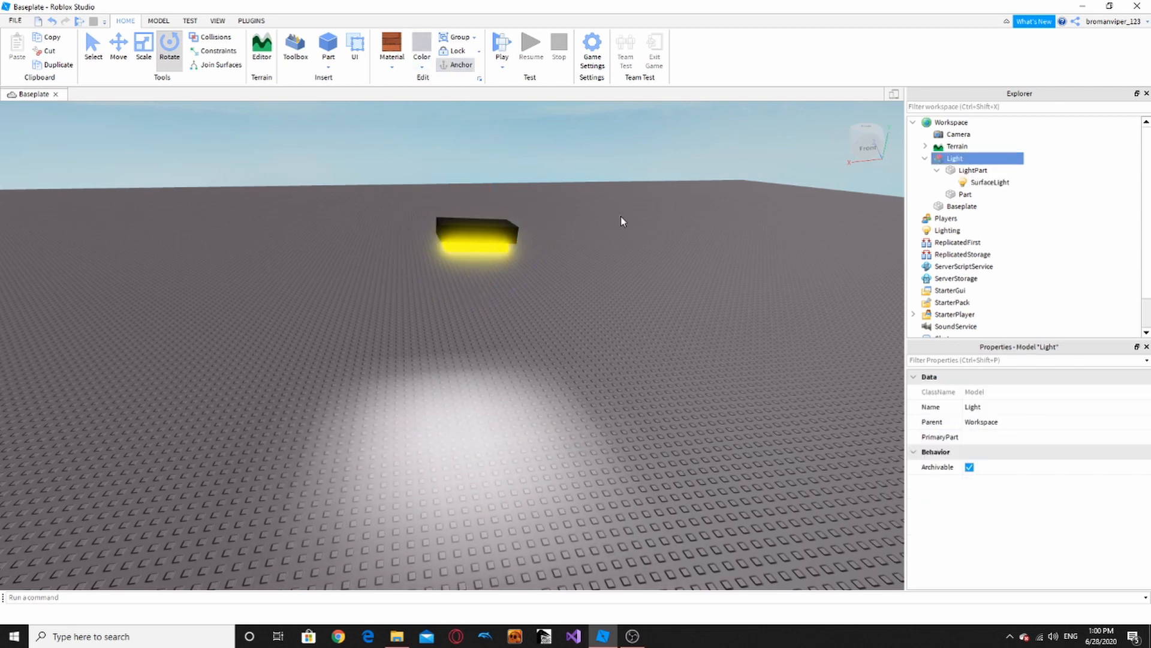
pyautogui.click(498, 231)
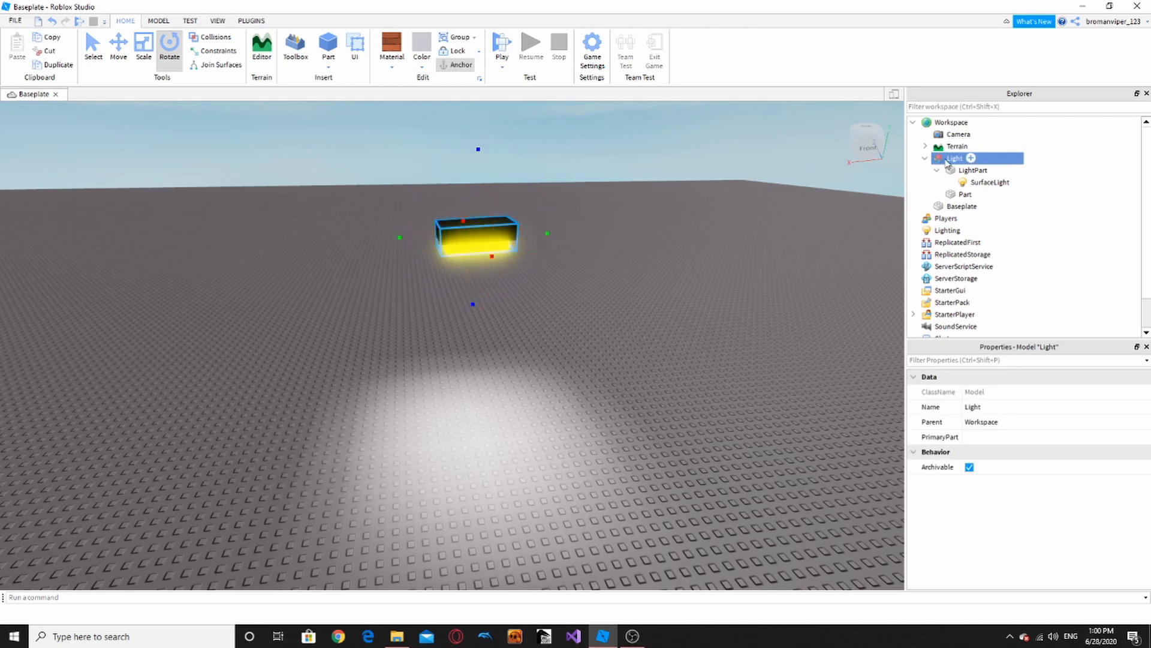
# - Set the SurfaceLight's Color to the teal [45, 181, 172] in the colour picker
pyautogui.click(990, 182)
pyautogui.click(974, 420)
pyautogui.click(967, 421)
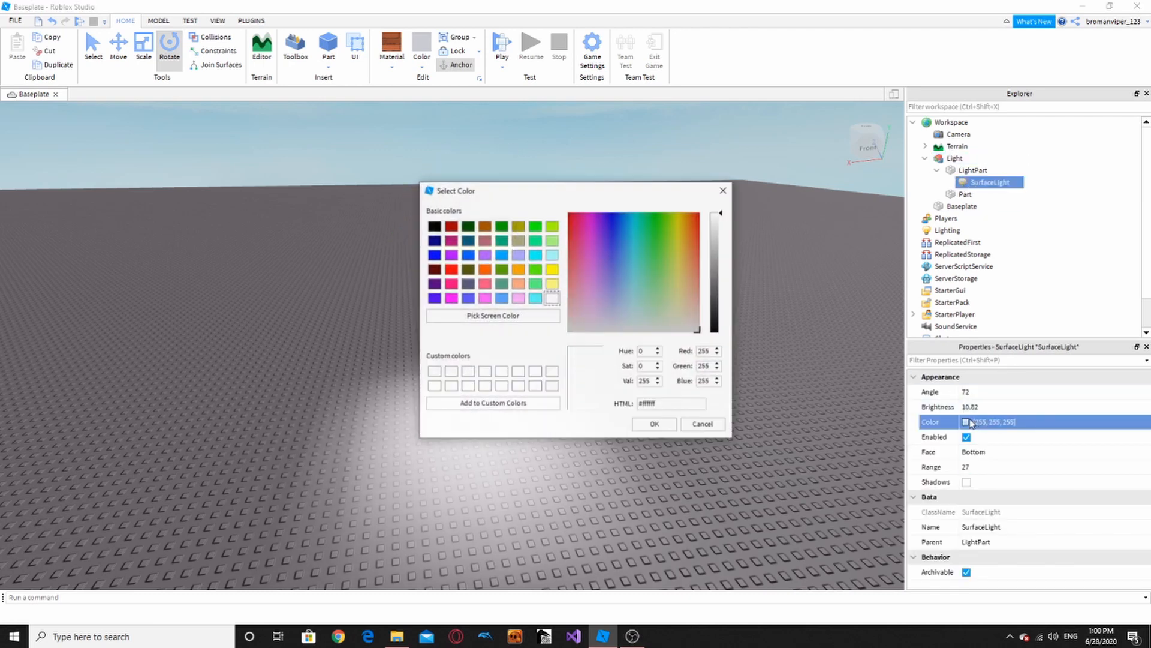
pyautogui.click(625, 265)
pyautogui.click(639, 245)
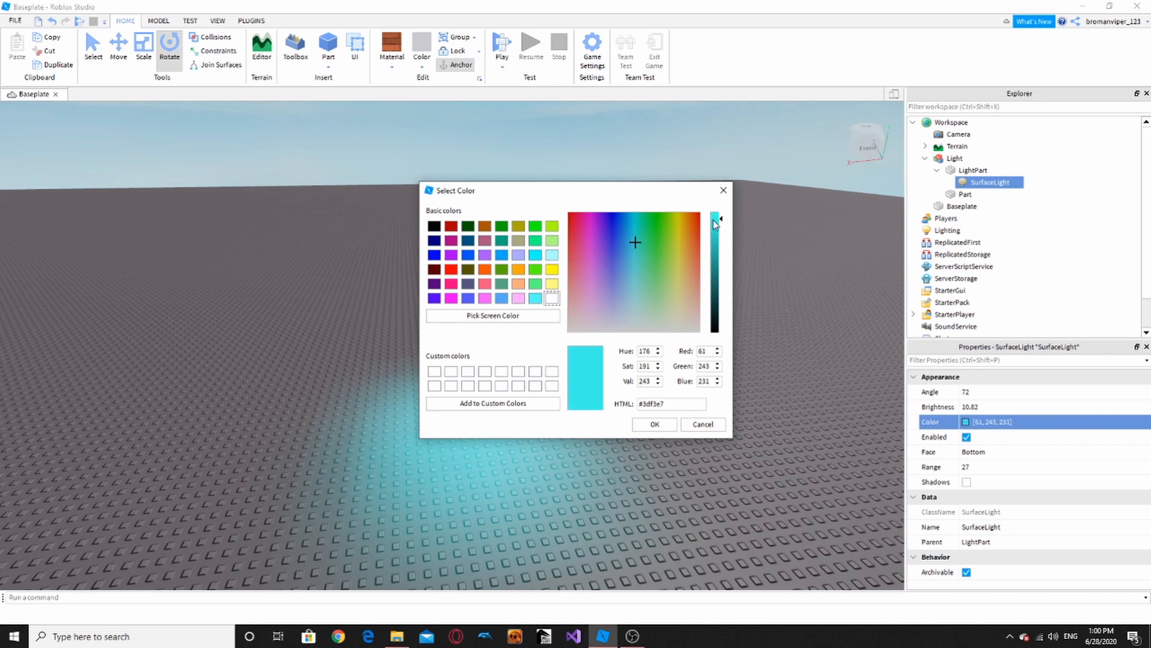
pyautogui.moveTo(715, 224); pyautogui.dragTo(715, 245)
pyautogui.click(654, 424)
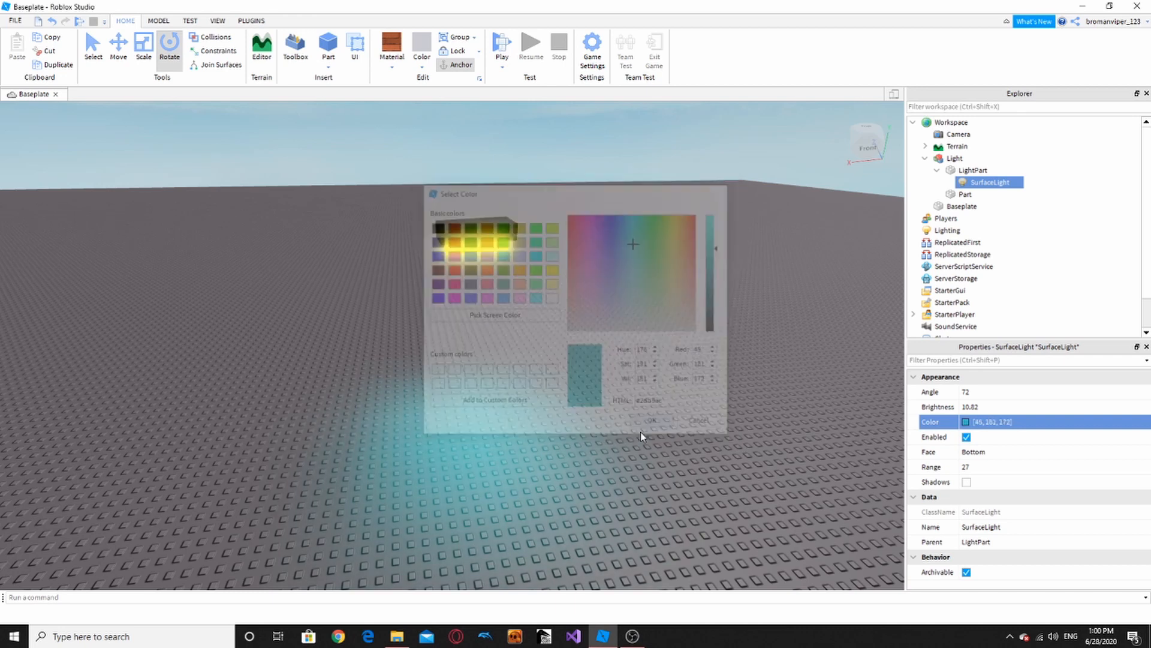
# - Playtest with Play Here, walk the character through the teal light on the baseplate, and stop the test
pyautogui.click(502, 66)
pyautogui.click(516, 102)
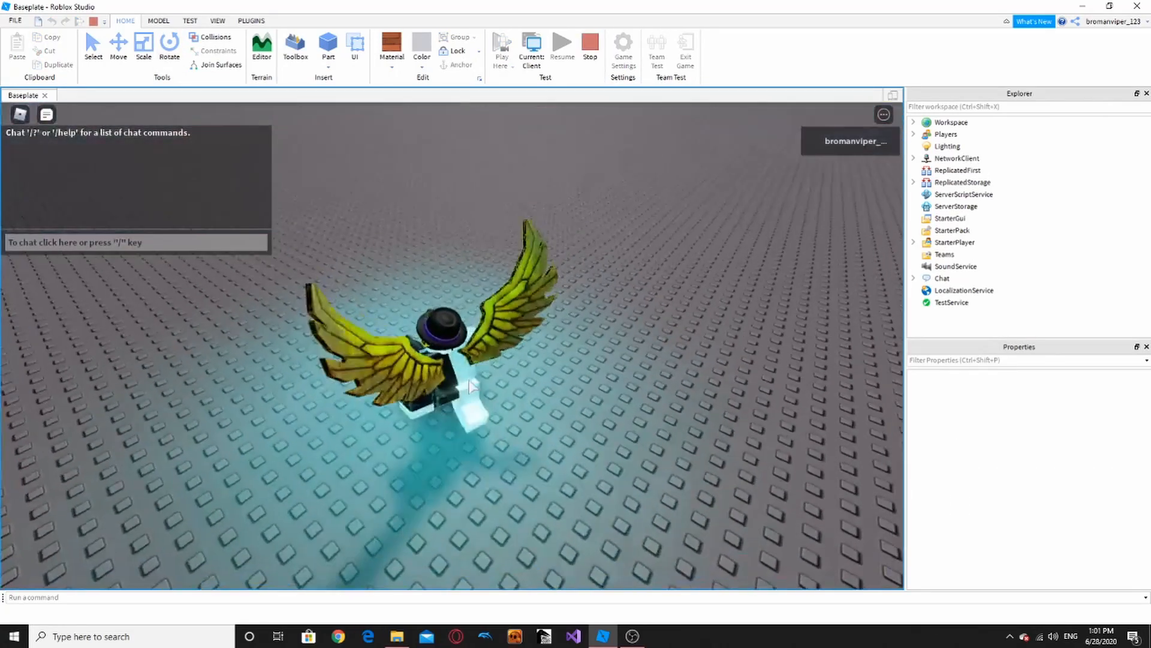
pyautogui.press('w')
pyautogui.moveTo(470, 381); pyautogui.dragTo(563, 298, button='right')
pyautogui.press('w')
pyautogui.press('s')
pyautogui.press('a')
pyautogui.press('w')
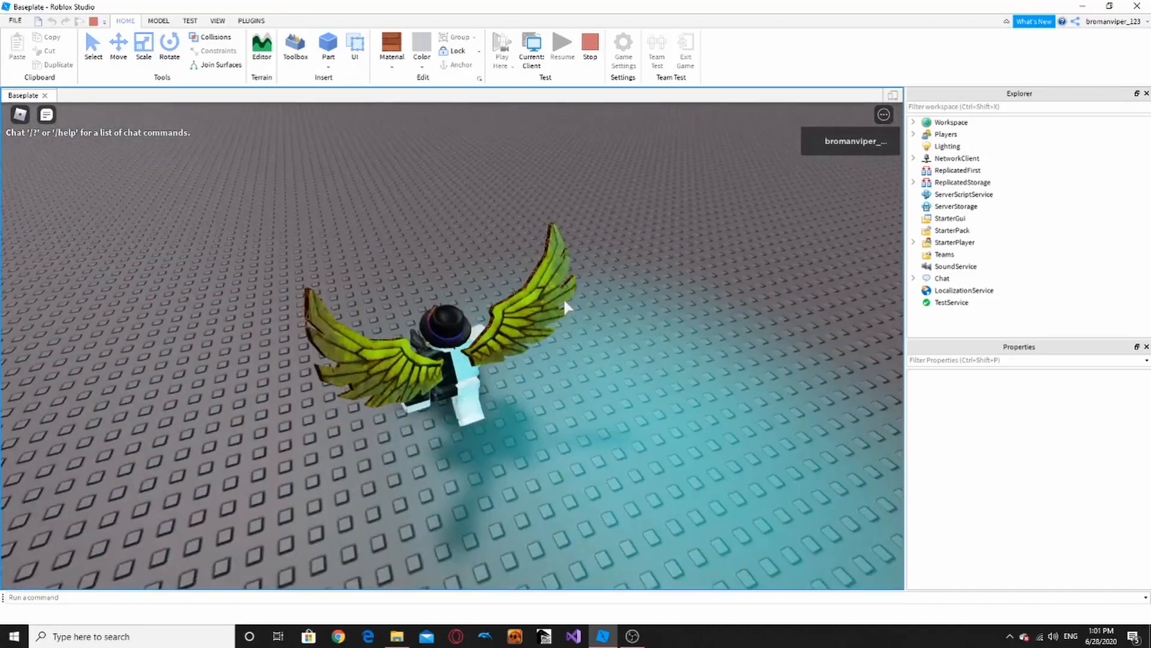
pyautogui.press('s')
pyautogui.click(590, 45)
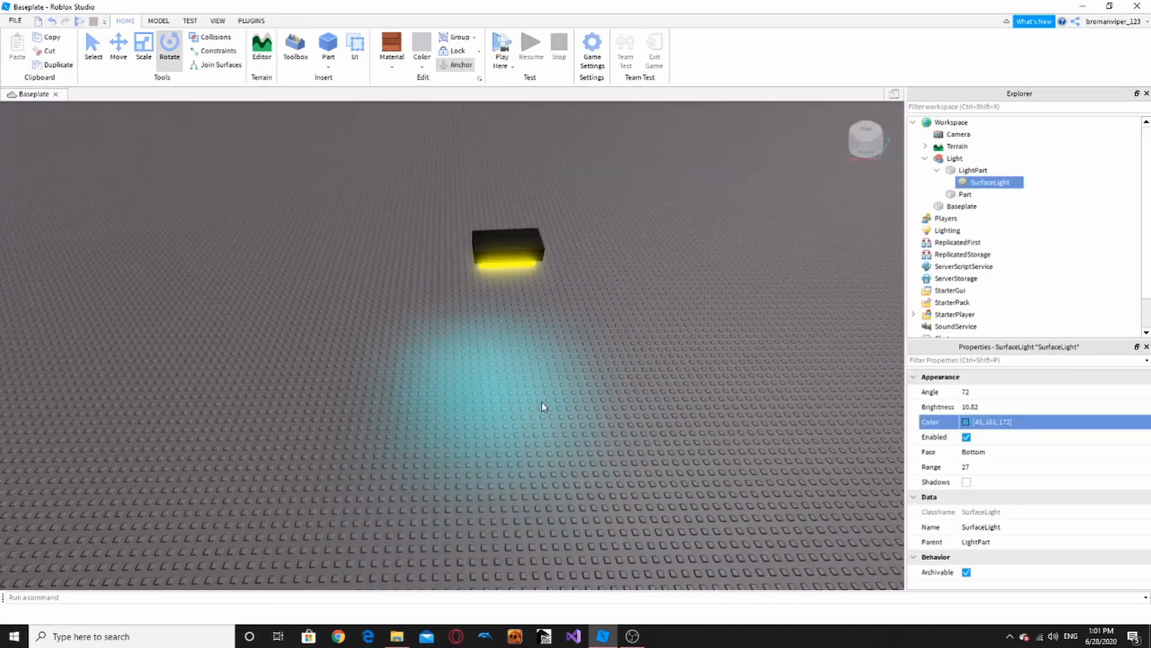
# - Make LightPart and Part invisible by setting their Transparency to 1
pyautogui.click(456, 360)
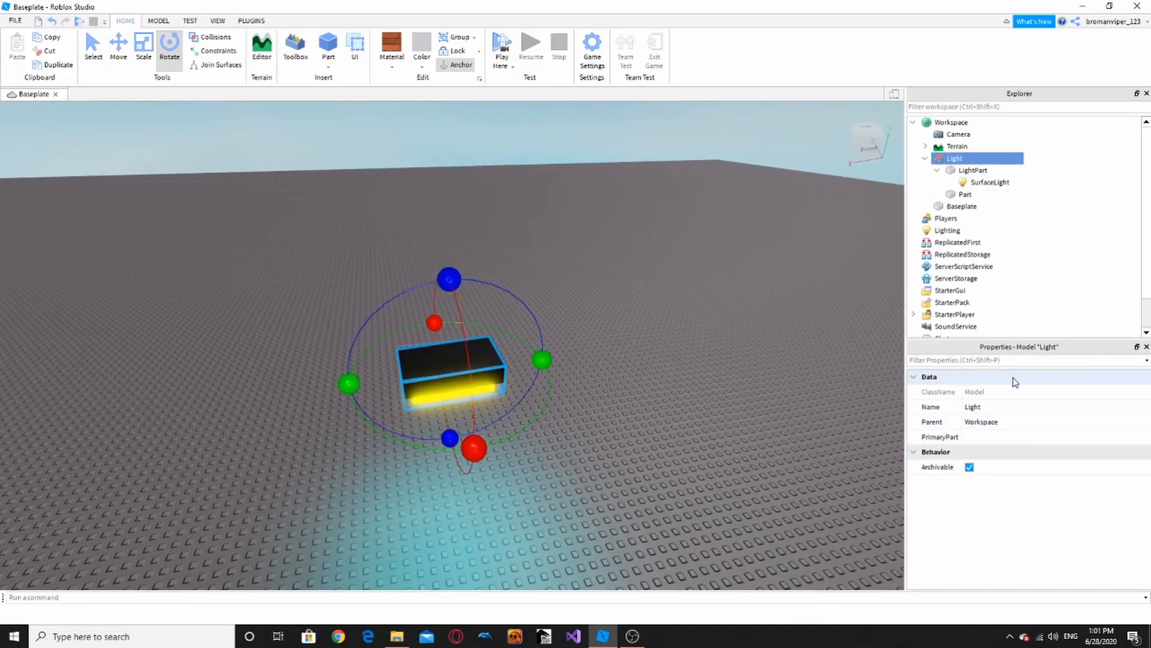
pyautogui.click(973, 170)
pyautogui.keyDown('shift'); pyautogui.click(965, 194); pyautogui.keyUp('shift')
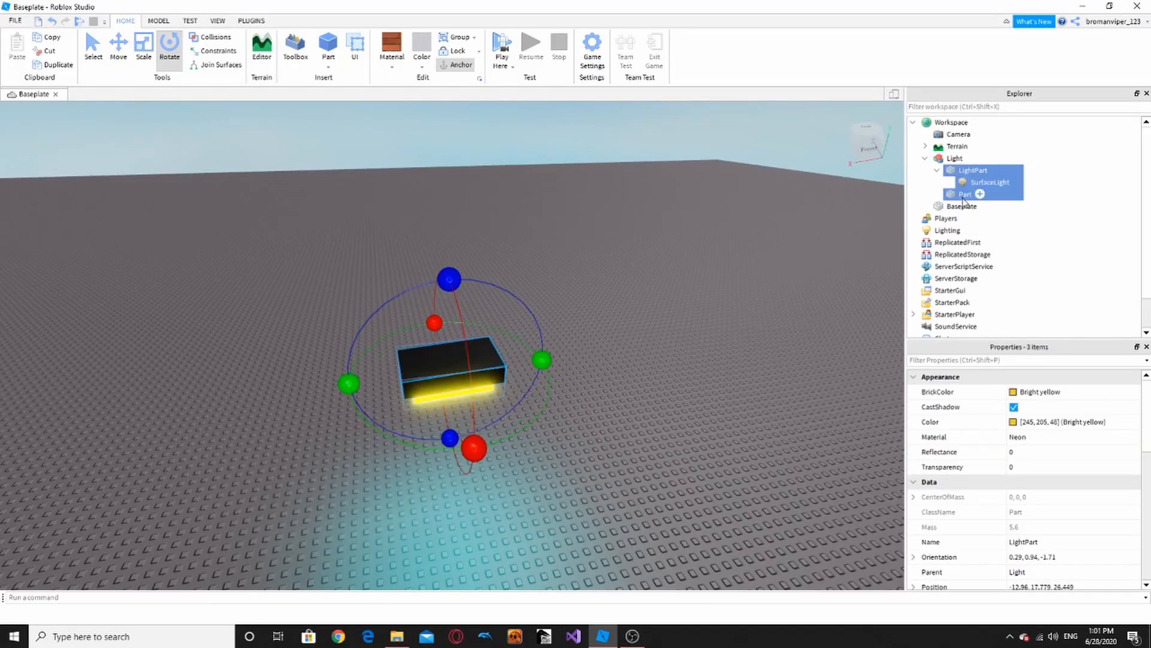
pyautogui.scroll(-1, 1035, 555)
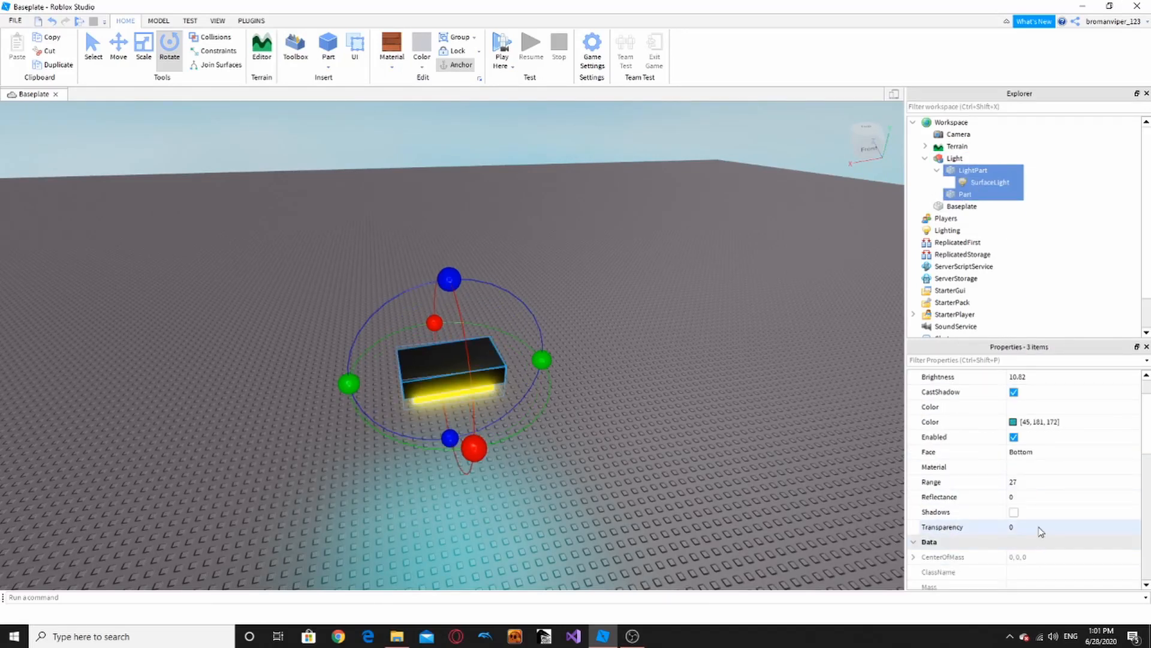
pyautogui.moveTo(1052, 526); pyautogui.dragTo(1139, 527)
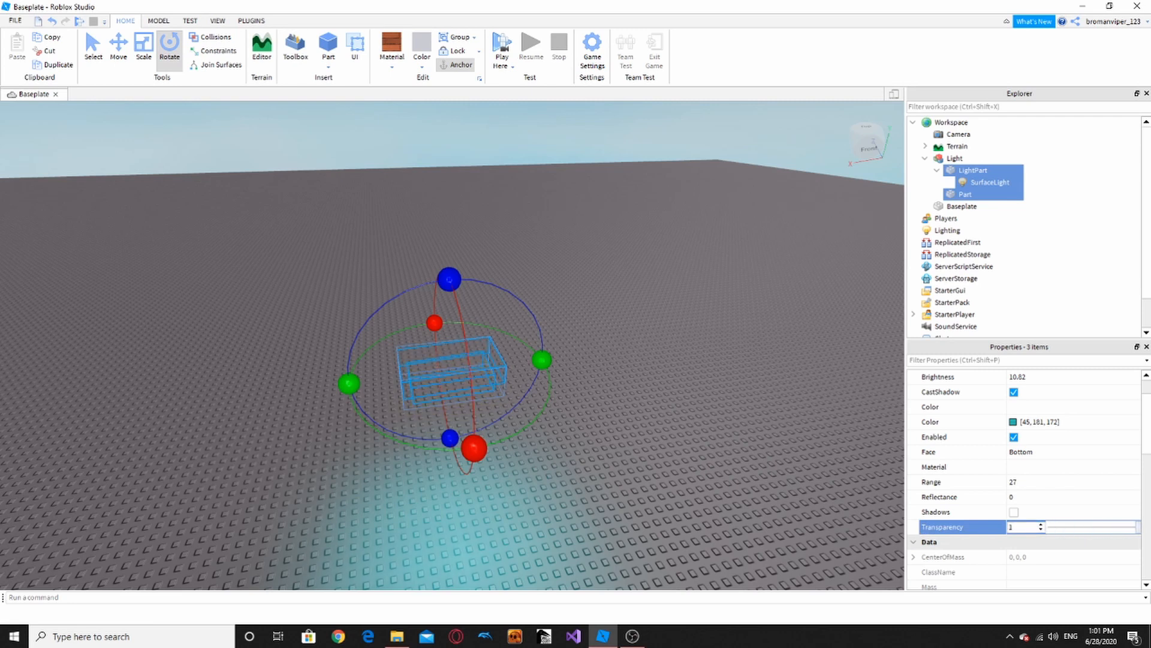
# - Playtest with Play, walk the character through the light cast by the invisible fixture, and stop the test
pyautogui.click(700, 412)
pyautogui.moveTo(700, 412); pyautogui.dragTo(701, 420, button='right')
pyautogui.scroll(4, 700, 418)
pyautogui.click(497, 63)
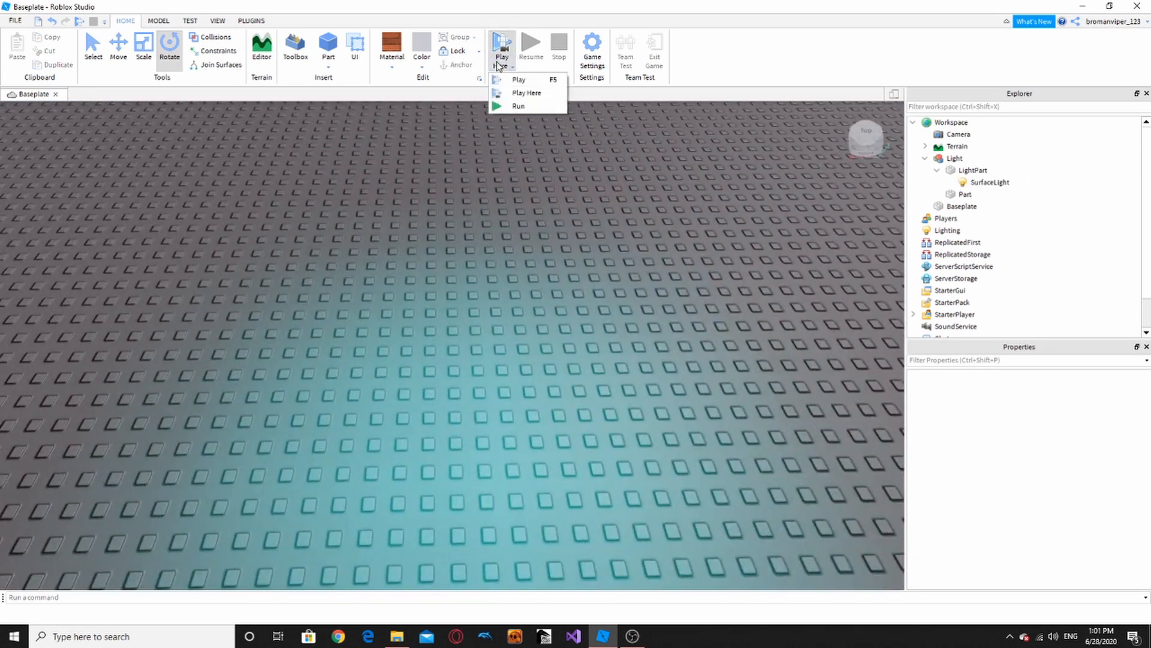
pyautogui.click(516, 79)
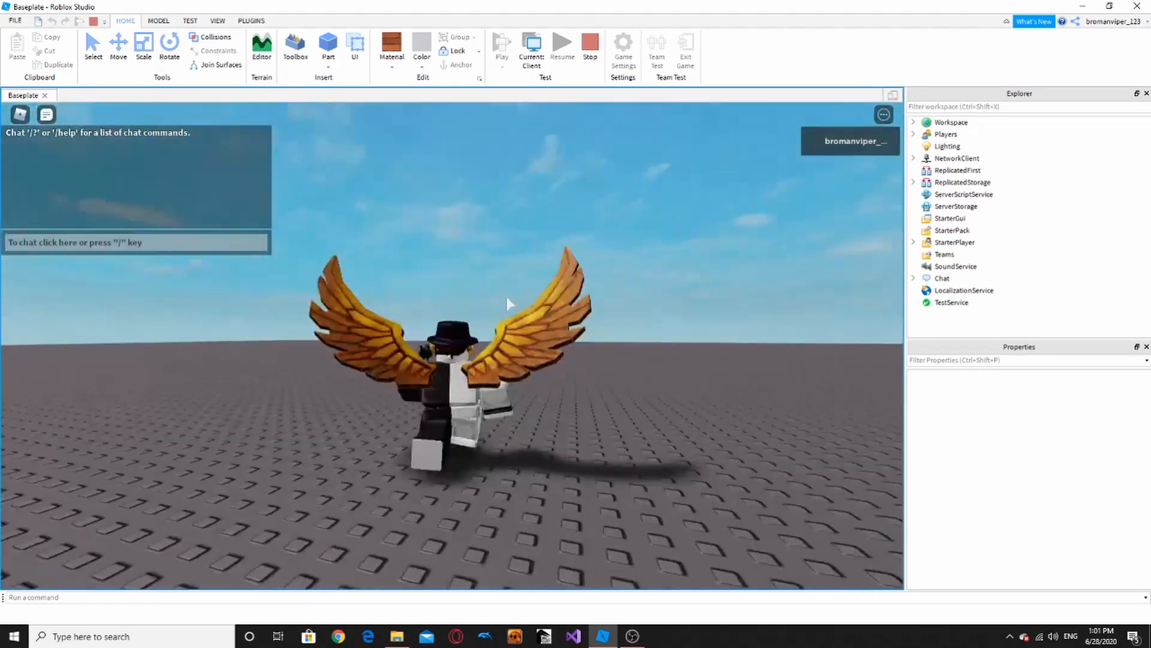
pyautogui.press('w')
pyautogui.moveTo(465, 323); pyautogui.dragTo(468, 331, button='right')
pyautogui.press('w')
pyautogui.press('a')
pyautogui.press('w')
pyautogui.press('s')
pyautogui.press('w')
pyautogui.press('s')
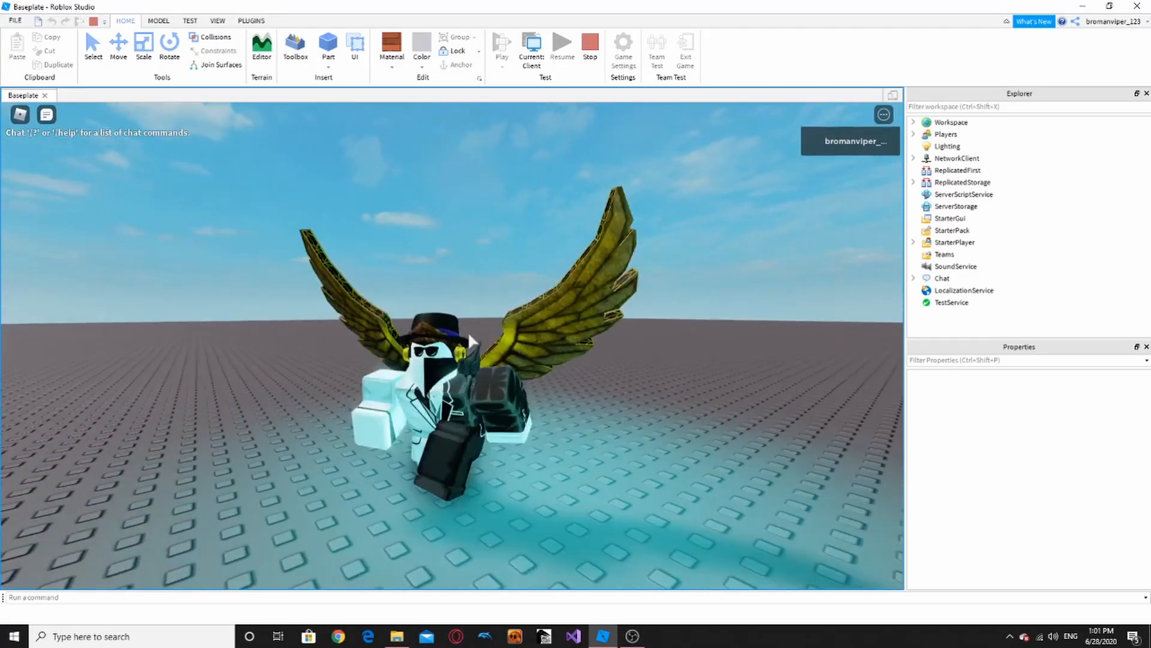
pyautogui.click(590, 47)
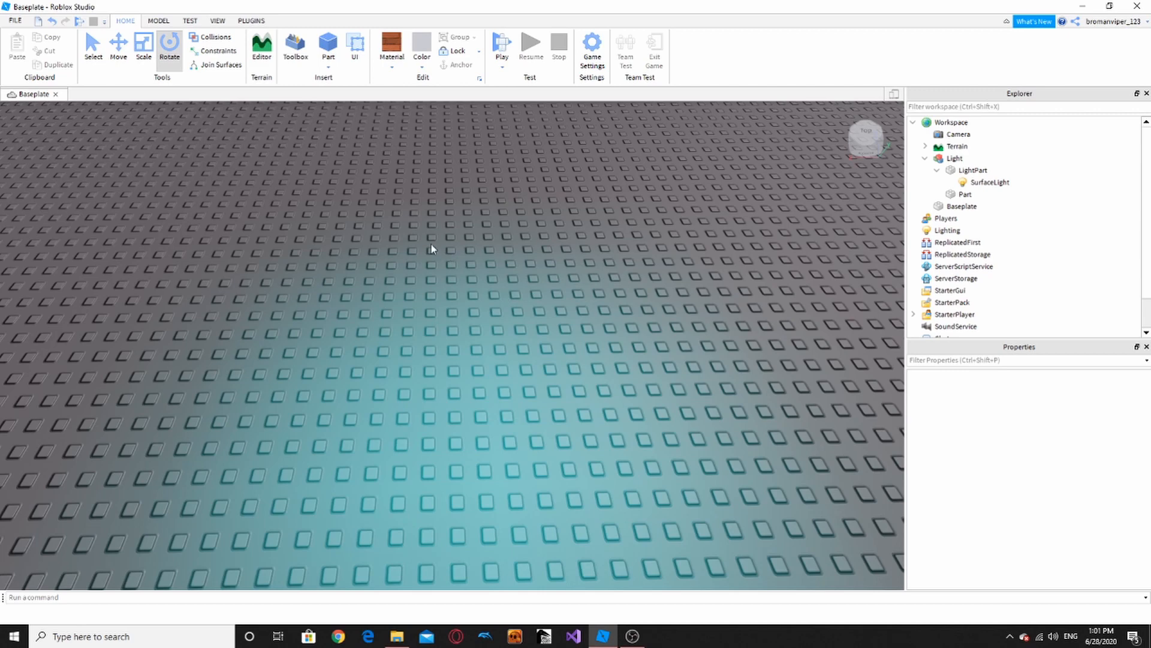
pyautogui.scroll(-10, 431, 268)
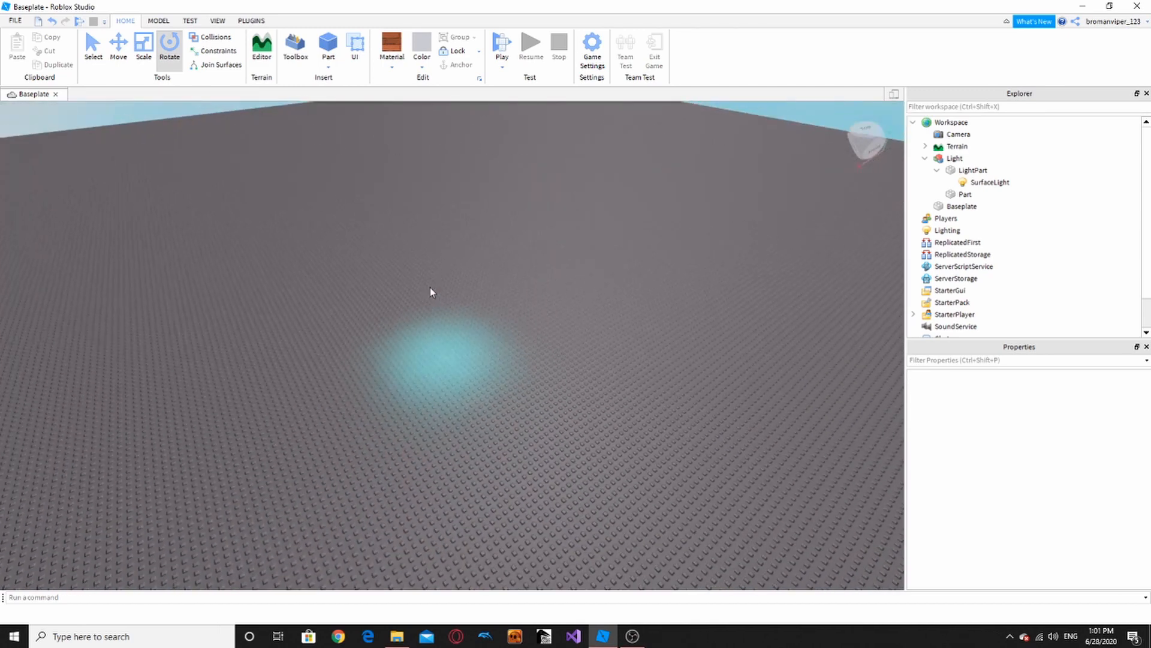
# - Examine the invisible Light model's selection outline up close and its SurfaceLight's properties
pyautogui.moveTo(357, 229); pyautogui.dragTo(579, 419)
pyautogui.scroll(5, 579, 424)
pyautogui.moveTo(573, 418); pyautogui.dragTo(572, 412, button='right')
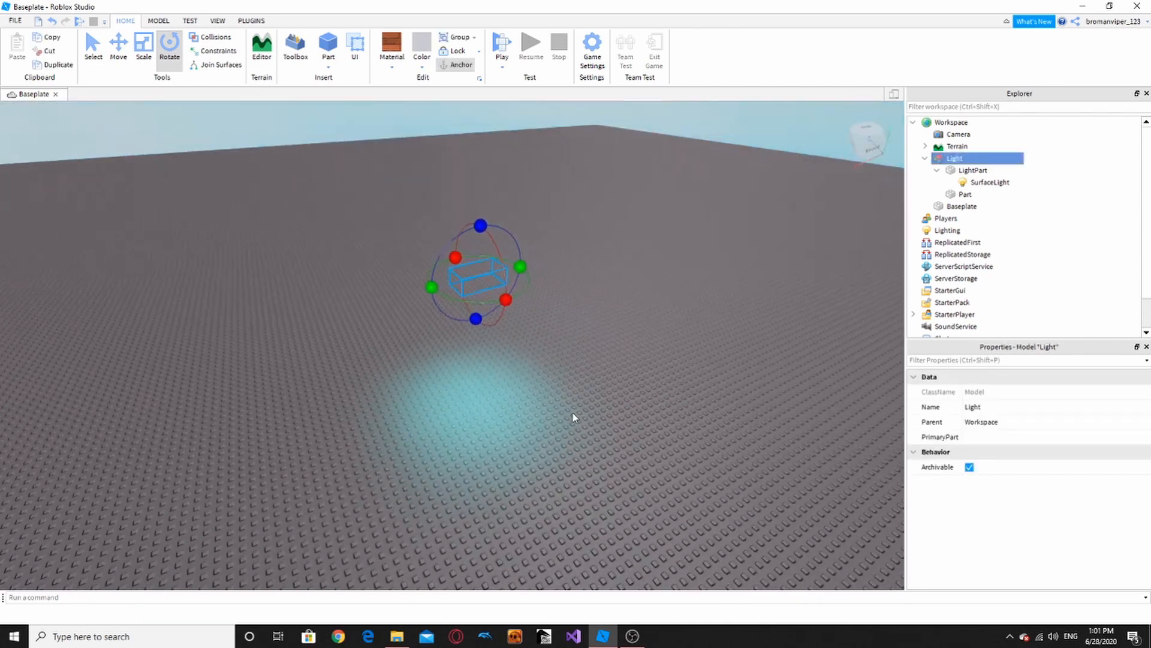
pyautogui.press('w')
pyautogui.press('a')
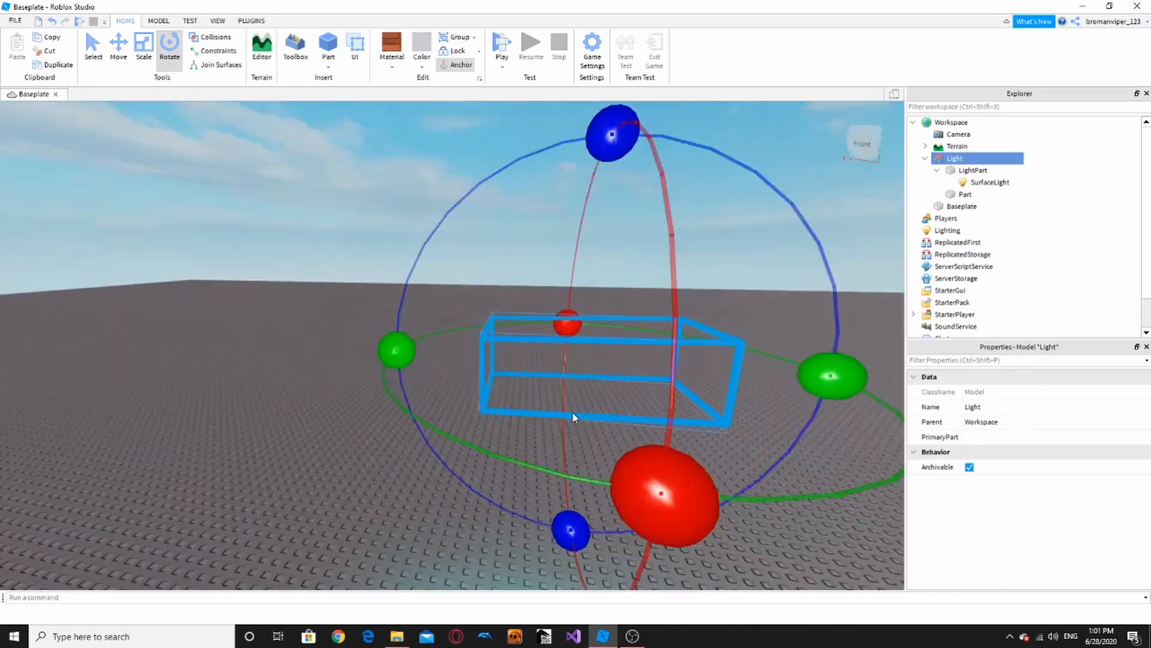
pyautogui.scroll(-5, 572, 411)
pyautogui.moveTo(523, 261); pyautogui.dragTo(531, 264)
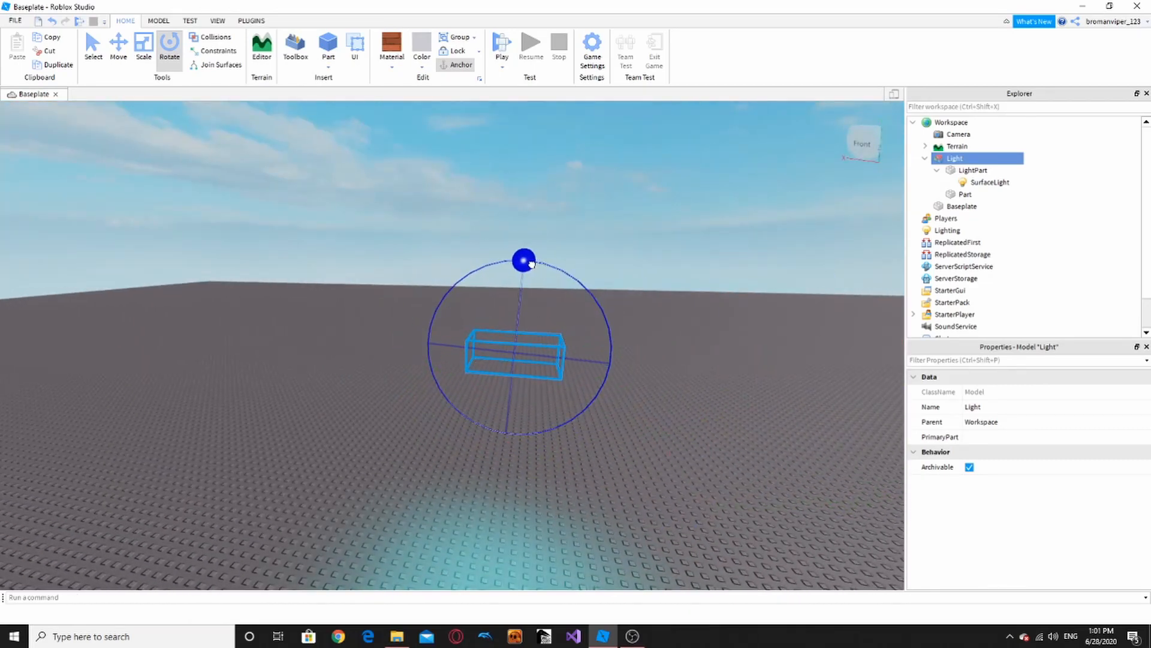
pyautogui.click(968, 184)
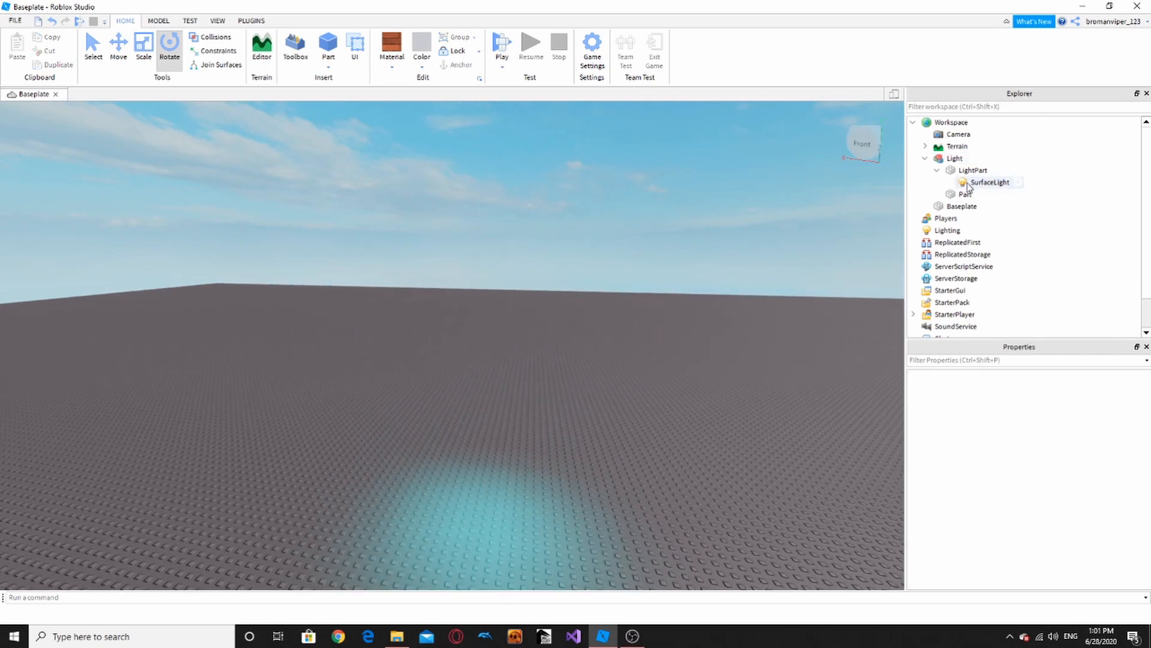
pyautogui.click(967, 185)
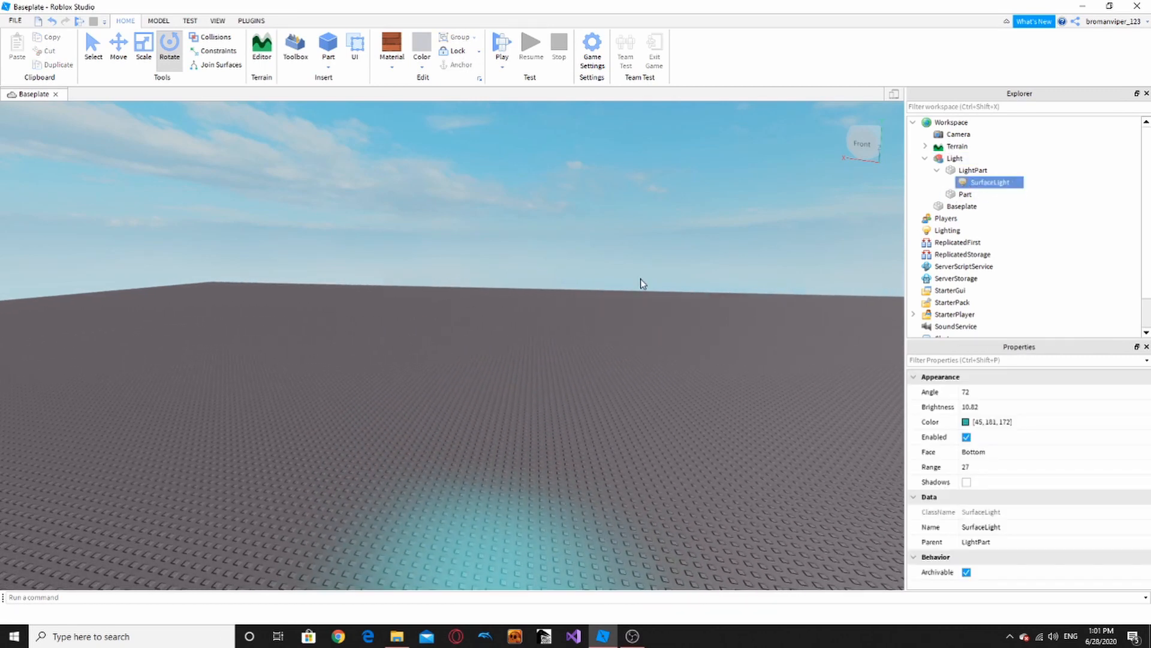
# - Make LightPart and Part visible again by setting their Transparency to 0
pyautogui.moveTo(334, 286); pyautogui.dragTo(664, 423)
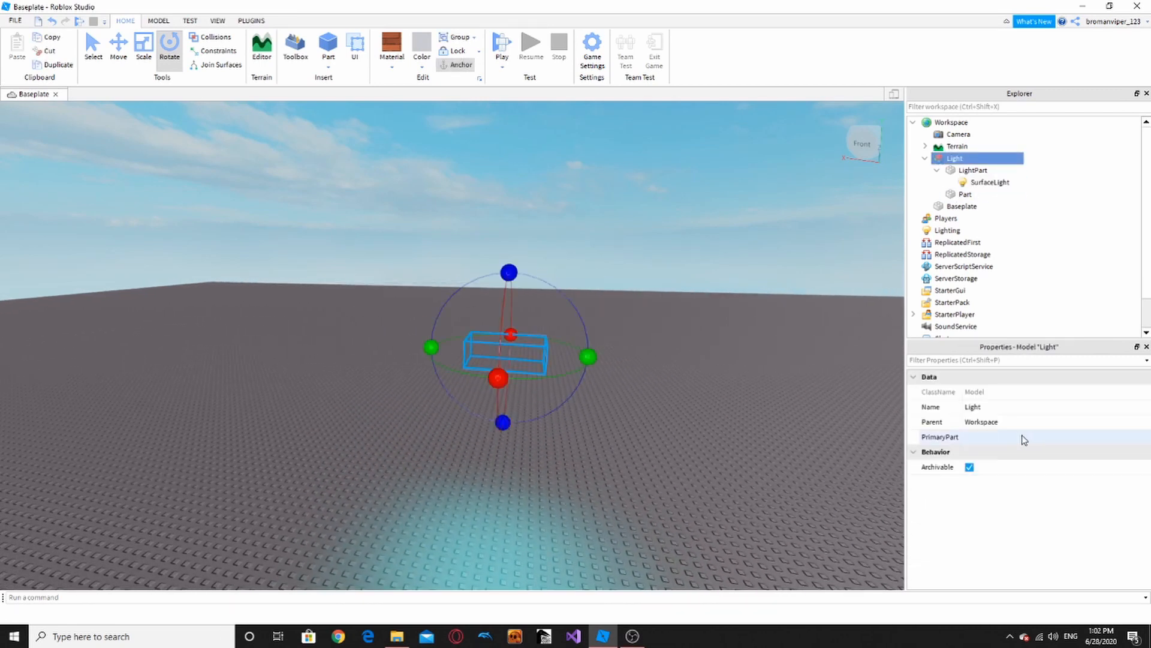
pyautogui.click(966, 171)
pyautogui.keyDown('shift'); pyautogui.click(965, 195); pyautogui.keyUp('shift')
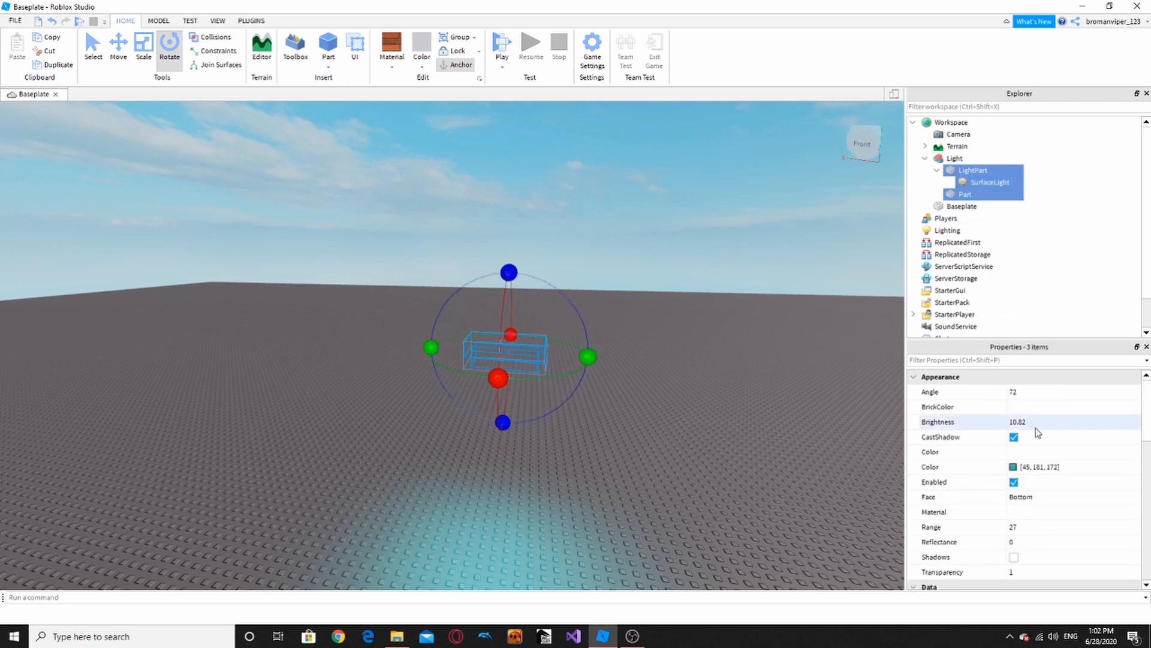
pyautogui.scroll(-3, 1049, 455)
pyautogui.scroll(3, 1041, 443)
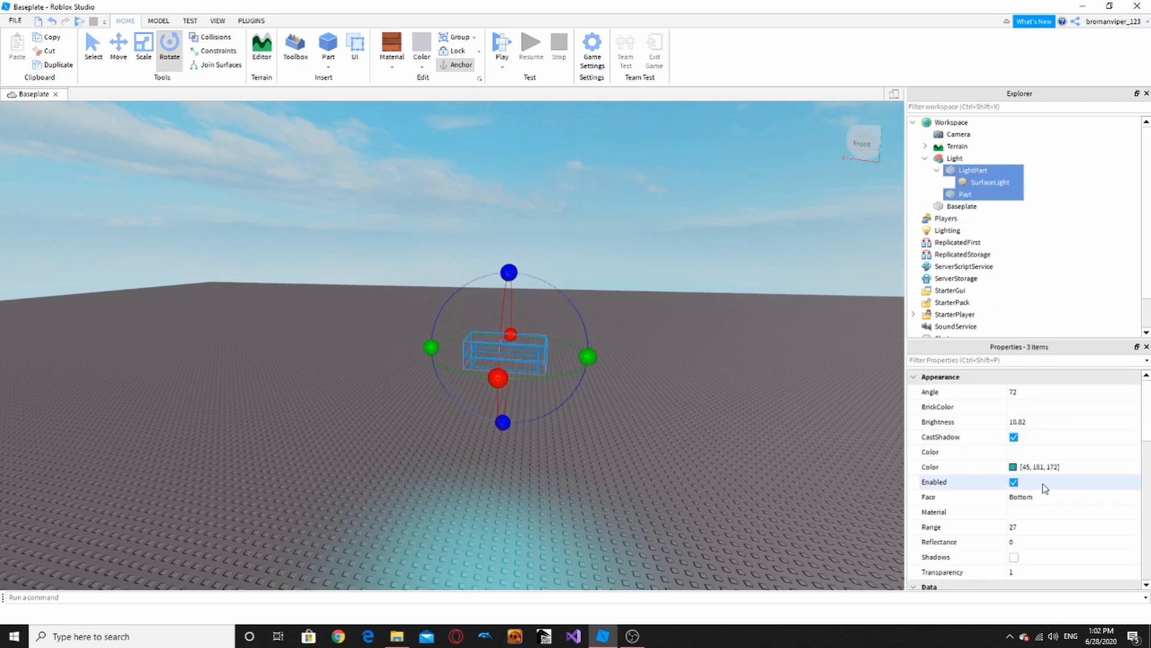
pyautogui.scroll(-3, 1044, 489)
pyautogui.click(1060, 527)
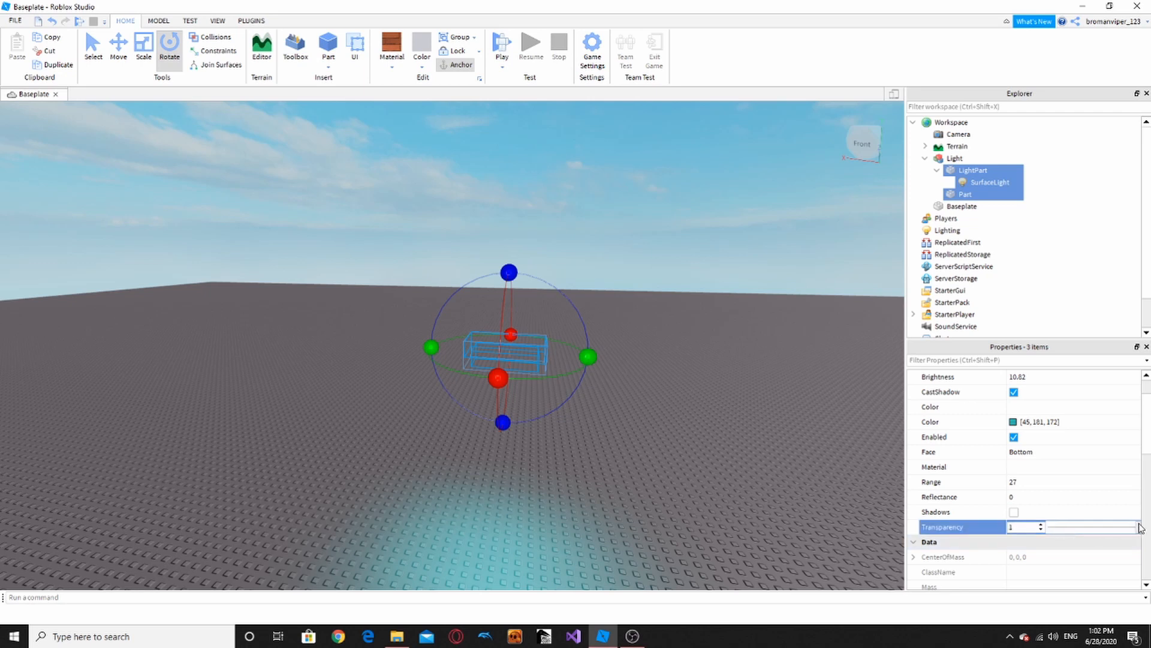
pyautogui.moveTo(1139, 528); pyautogui.dragTo(1045, 525)
pyautogui.click(773, 416)
# - Examine the restored fixture and the teal light it casts on the baseplate from several distances and angles
pyautogui.moveTo(772, 416); pyautogui.dragTo(768, 423, button='right')
pyautogui.scroll(-4, 769, 423)
pyautogui.moveTo(303, 190); pyautogui.dragTo(650, 443)
pyautogui.scroll(2, 650, 443)
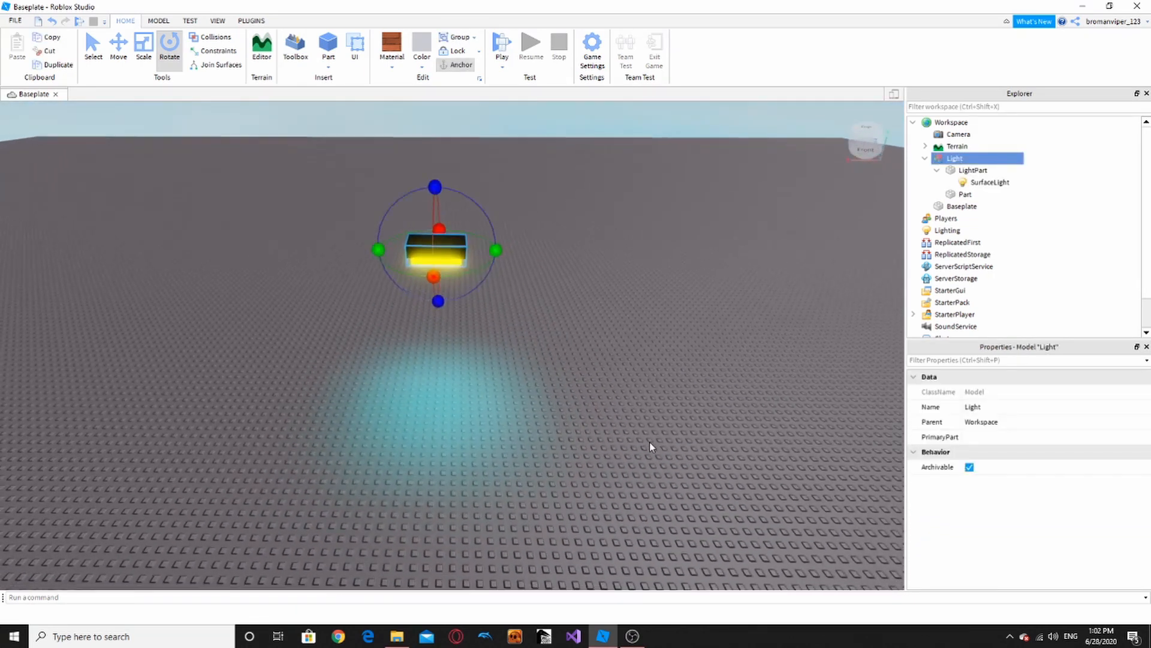
pyautogui.click(650, 441)
pyautogui.scroll(3, 648, 435)
pyautogui.scroll(-3, 643, 421)
pyautogui.scroll(3, 477, 386)
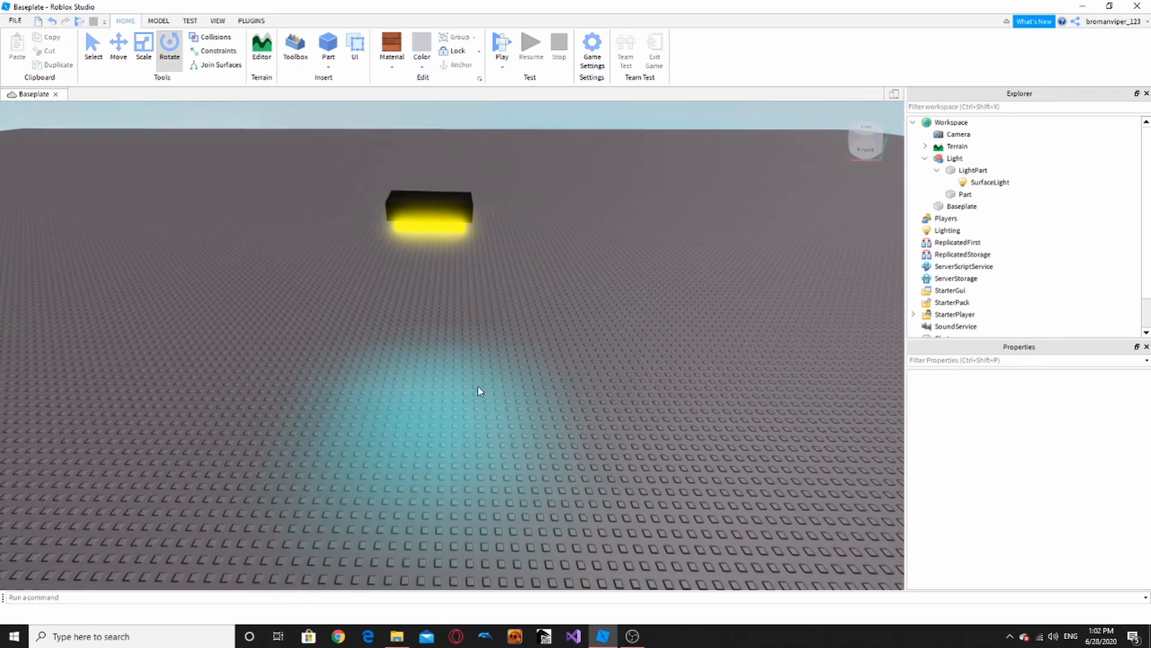
pyautogui.press('a')
pyautogui.scroll(-2, 607, 380)
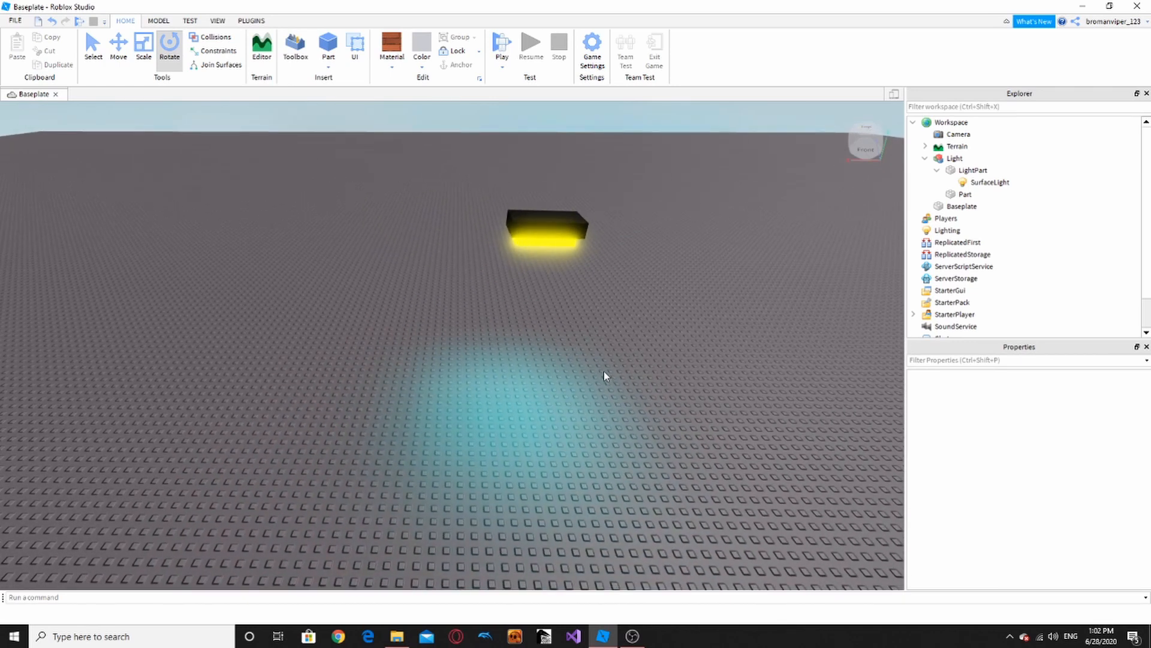